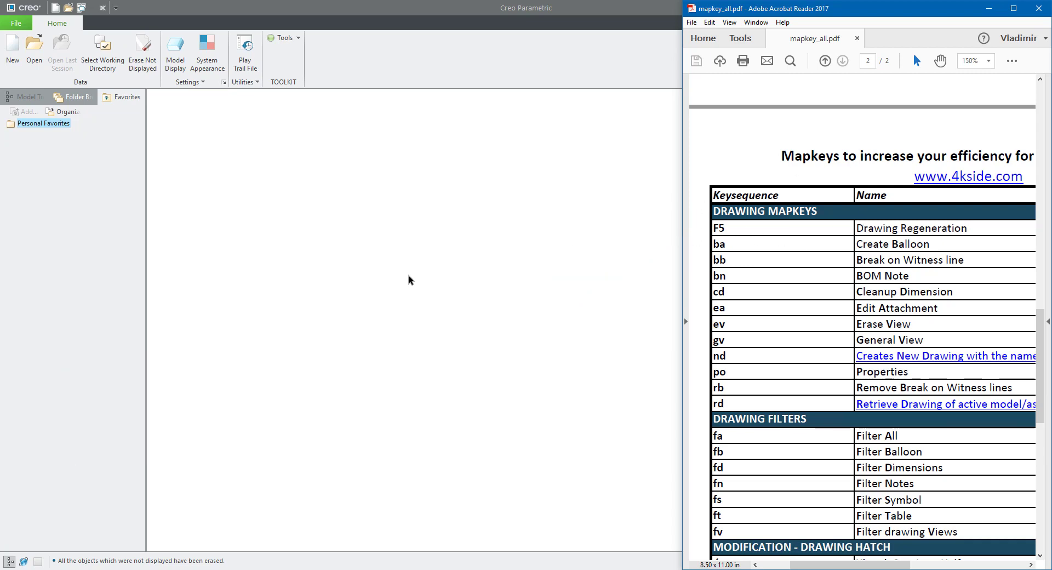
Create a new solid part named drw using the default template.
{"action": "left_click", "coordinate": [408, 280]}
{"action": "key", "text": "ctrl+n"}
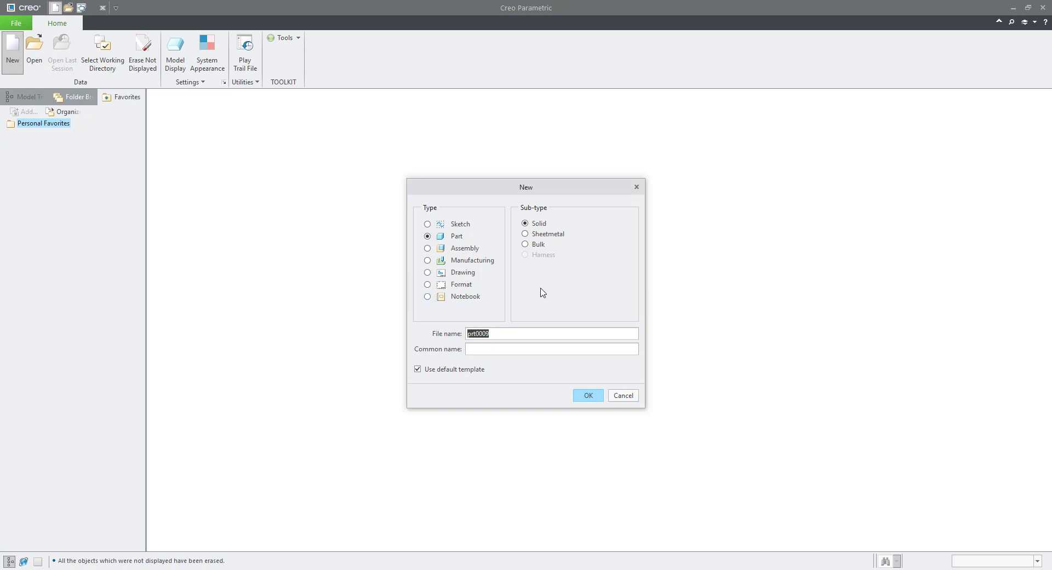
{"action": "type", "text": "drw"}
{"action": "key", "text": "Return"}
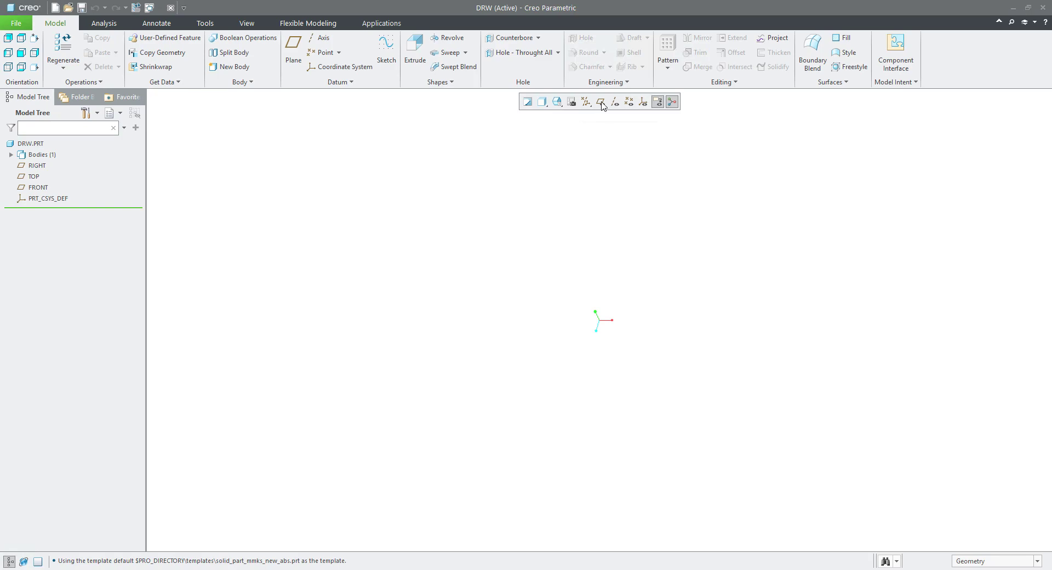
Show the datum planes and start an Extrude feature with its sketch on the TOP plane.
{"action": "left_click", "coordinate": [602, 102]}
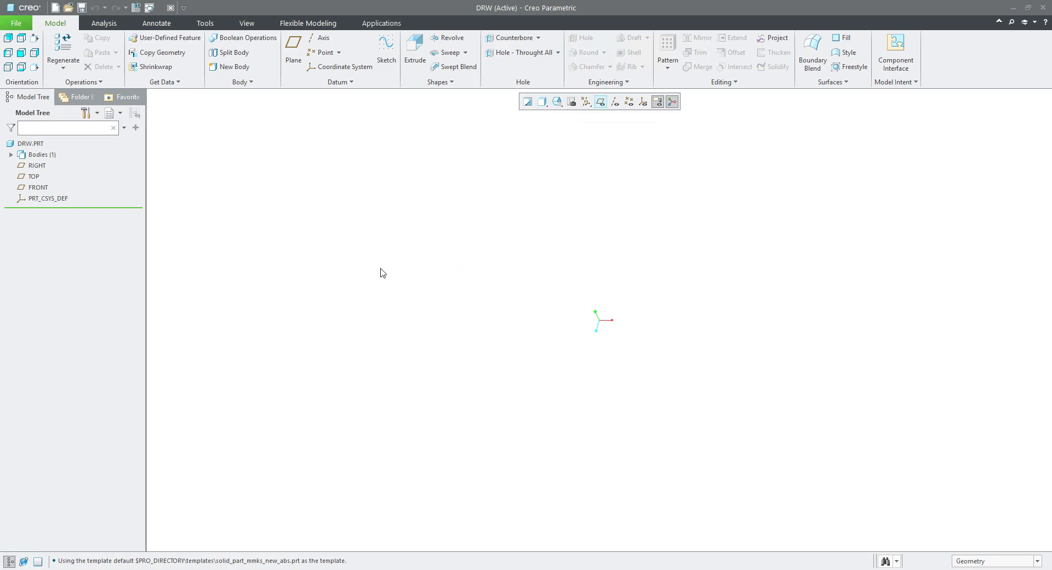
{"action": "left_click", "coordinate": [418, 58]}
{"action": "left_click", "coordinate": [525, 213]}
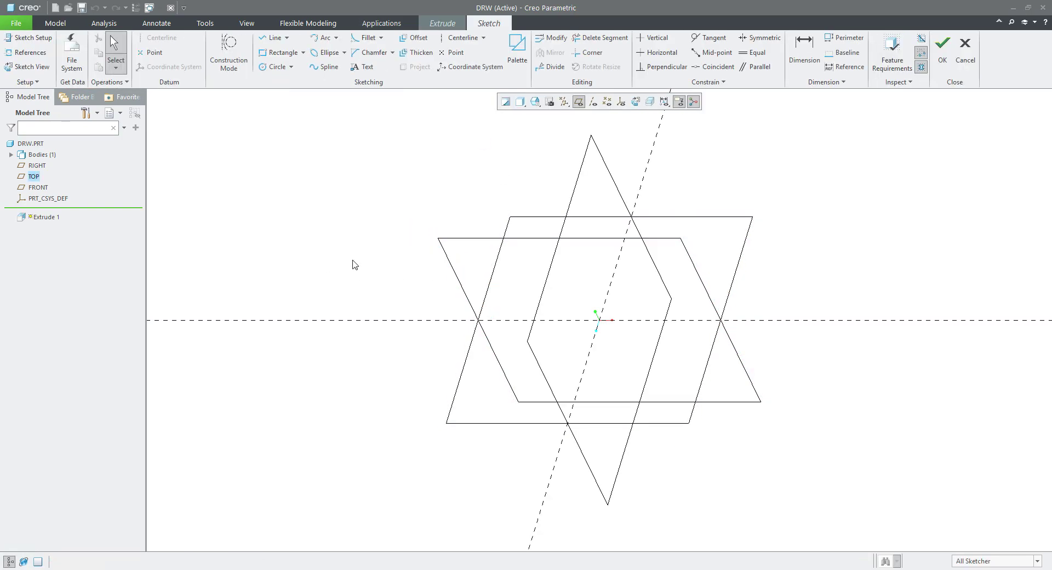
Sketch a rectangle about 425 × 257 mm from the origin, with two smaller rectangles nested in the corner diagonally opposite the origin.
{"action": "left_click", "coordinate": [281, 52]}
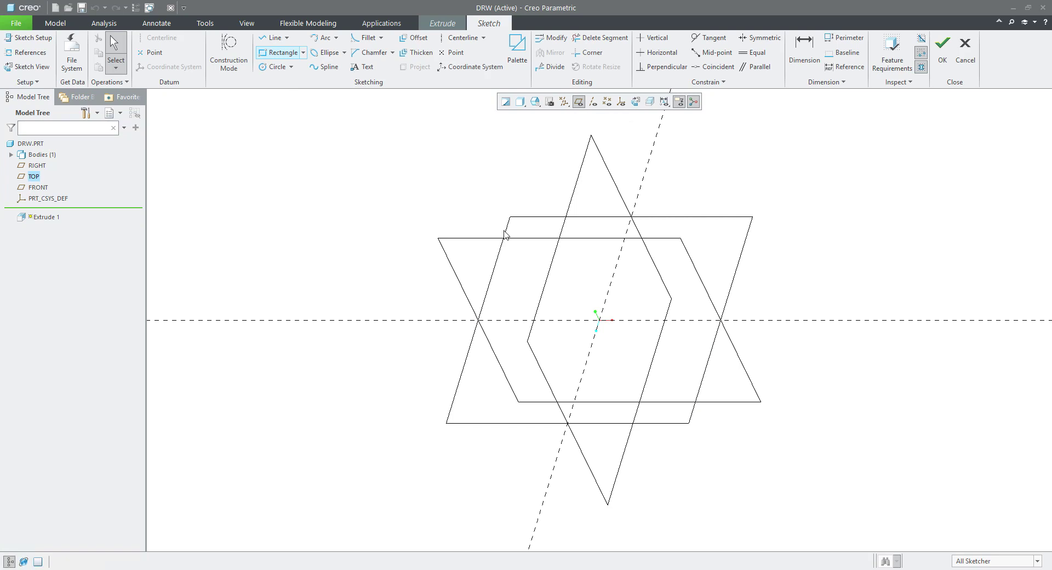
{"action": "left_click", "coordinate": [600, 319]}
{"action": "left_click", "coordinate": [834, 217]}
{"action": "left_click", "coordinate": [834, 216]}
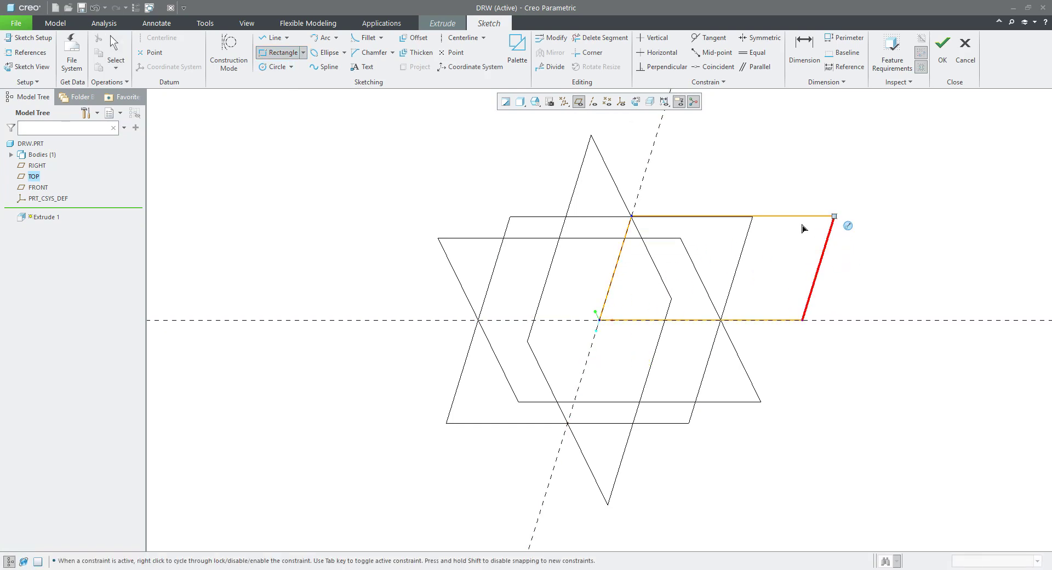
{"action": "left_click", "coordinate": [744, 245]}
{"action": "left_click", "coordinate": [748, 255]}
{"action": "left_click", "coordinate": [835, 216]}
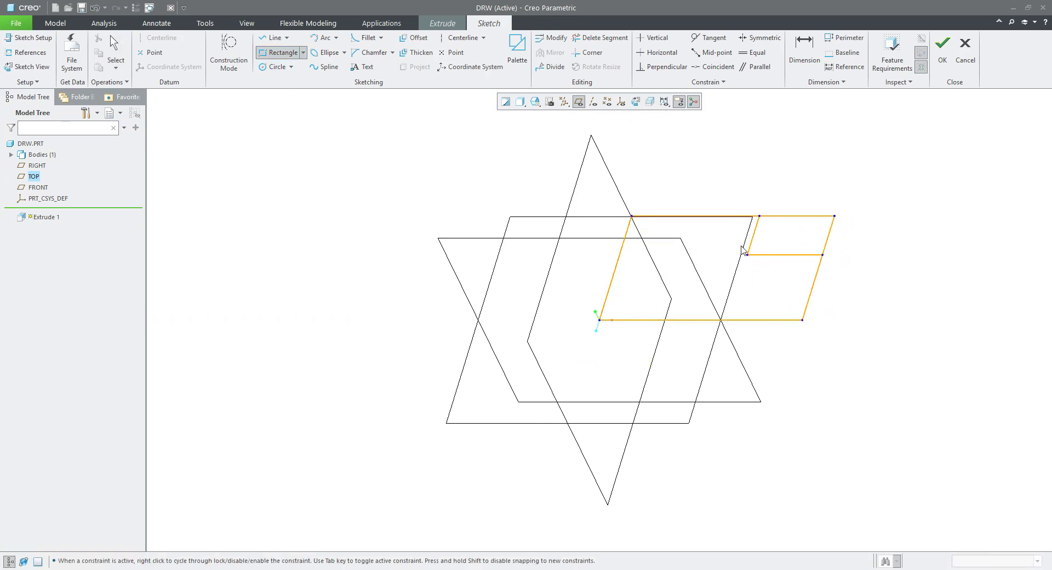
{"action": "left_click", "coordinate": [693, 280]}
{"action": "middle_click", "coordinate": [857, 265]}
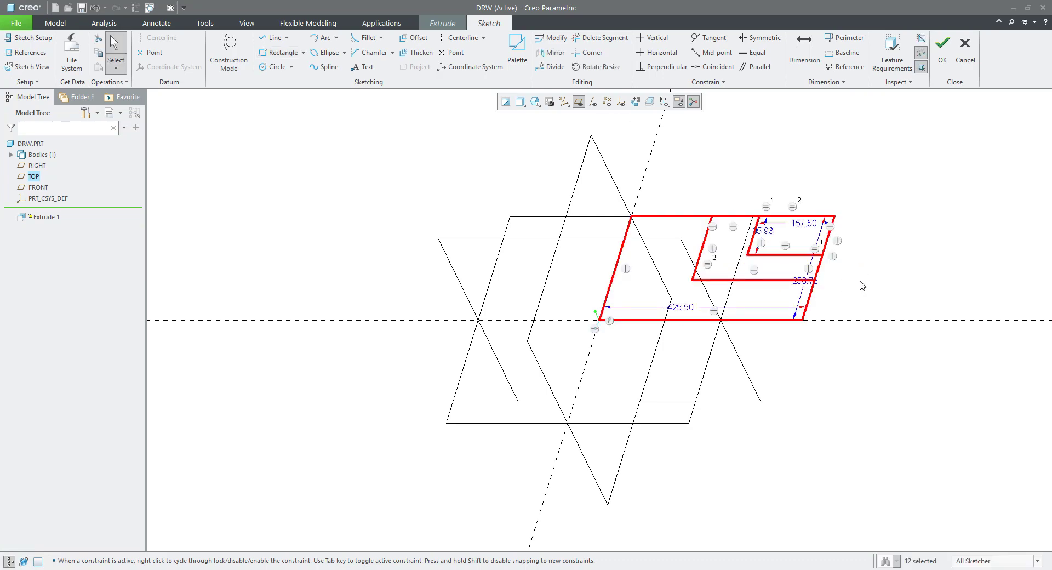
Trim the nested rectangles down to a single L-shaped profile with a horizontal leg about 99 mm high.
{"action": "scroll", "coordinate": [877, 267], "scroll_direction": "down", "scroll_amount": 2}
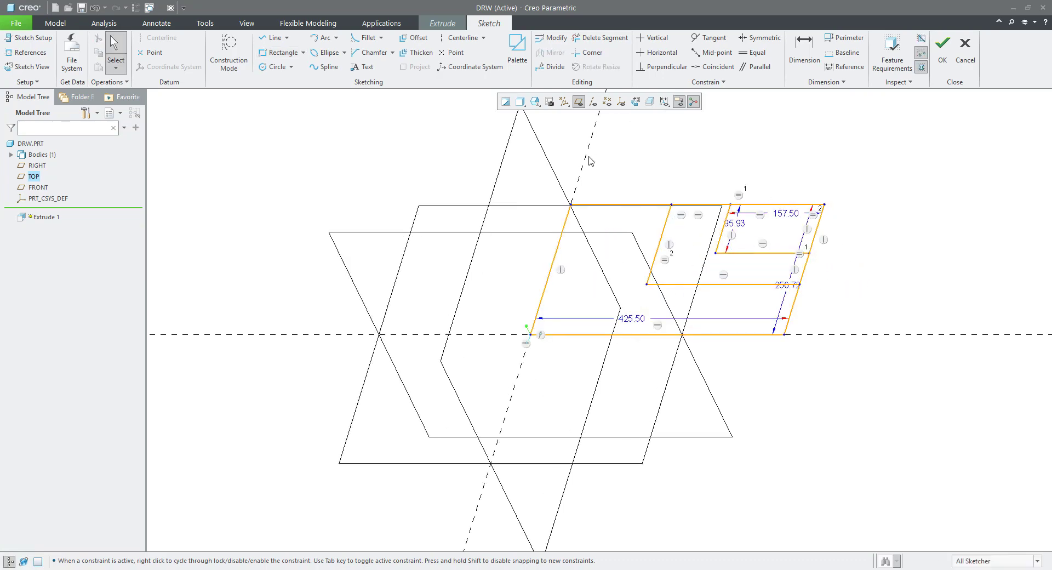
{"action": "left_click", "coordinate": [635, 102]}
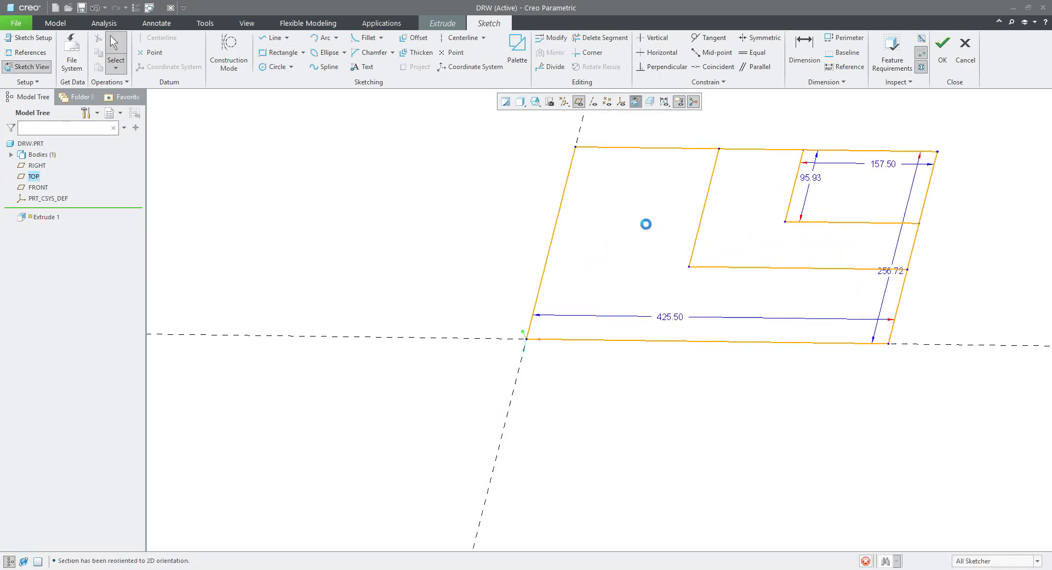
{"action": "left_click", "coordinate": [601, 38]}
{"action": "mouse_move", "coordinate": [803, 134]}
{"action": "left_mouse_down"}
{"action": "mouse_move", "coordinate": [903, 200]}
{"action": "mouse_move", "coordinate": [893, 235]}
{"action": "mouse_move", "coordinate": [756, 263]}
{"action": "mouse_move", "coordinate": [688, 141]}
{"action": "mouse_move", "coordinate": [703, 135]}
{"action": "mouse_move", "coordinate": [735, 165]}
{"action": "mouse_move", "coordinate": [805, 144]}
{"action": "mouse_move", "coordinate": [819, 225]}
{"action": "mouse_move", "coordinate": [780, 209]}
{"action": "left_mouse_up"}
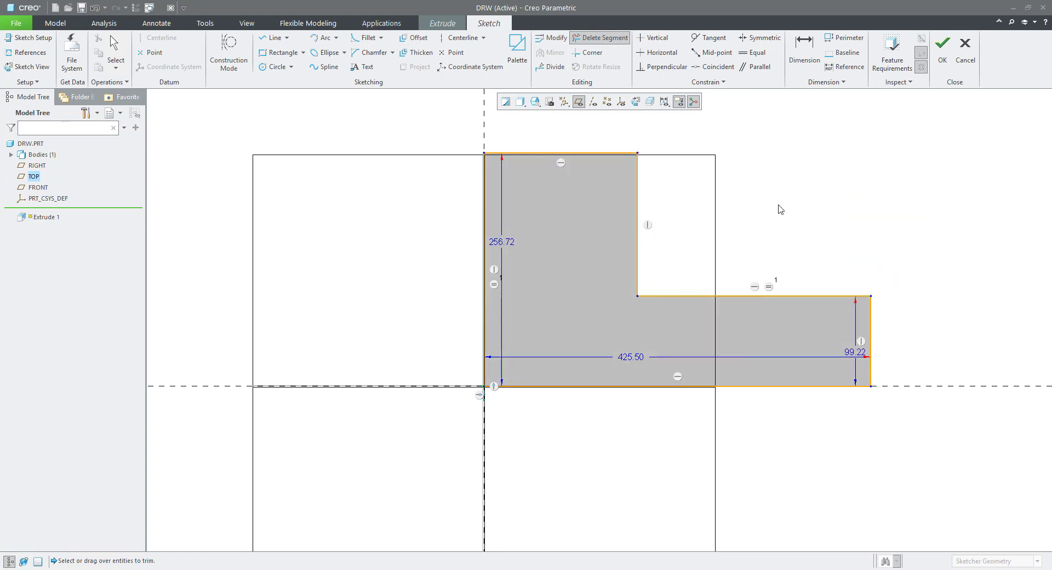
{"action": "middle_click", "coordinate": [780, 209]}
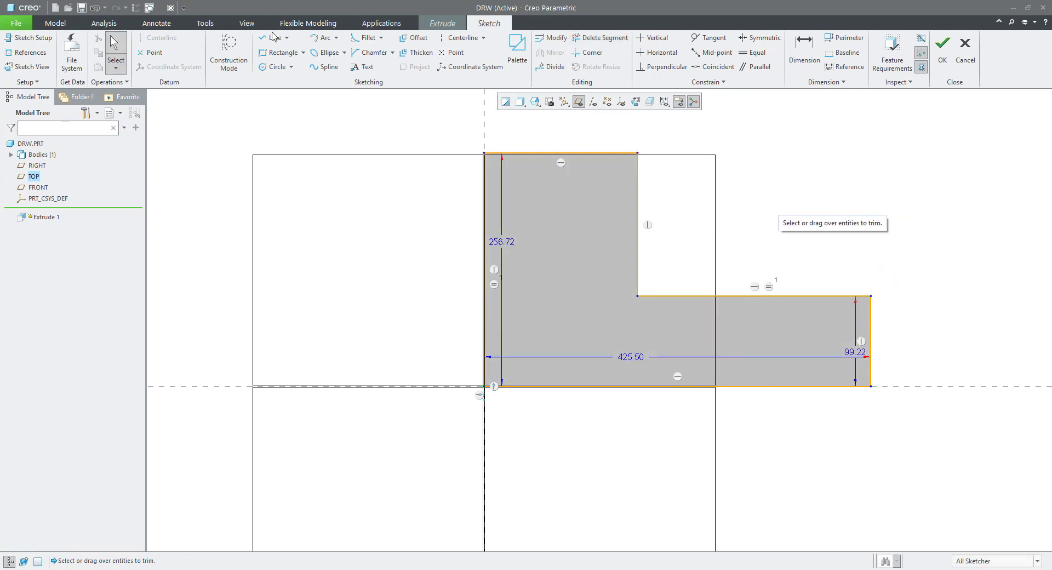
Add a rectangle in the L-profile's inner corner and trim the shared edges to form two stair steps about 128 mm wide and 79 mm high.
{"action": "left_click", "coordinate": [280, 52]}
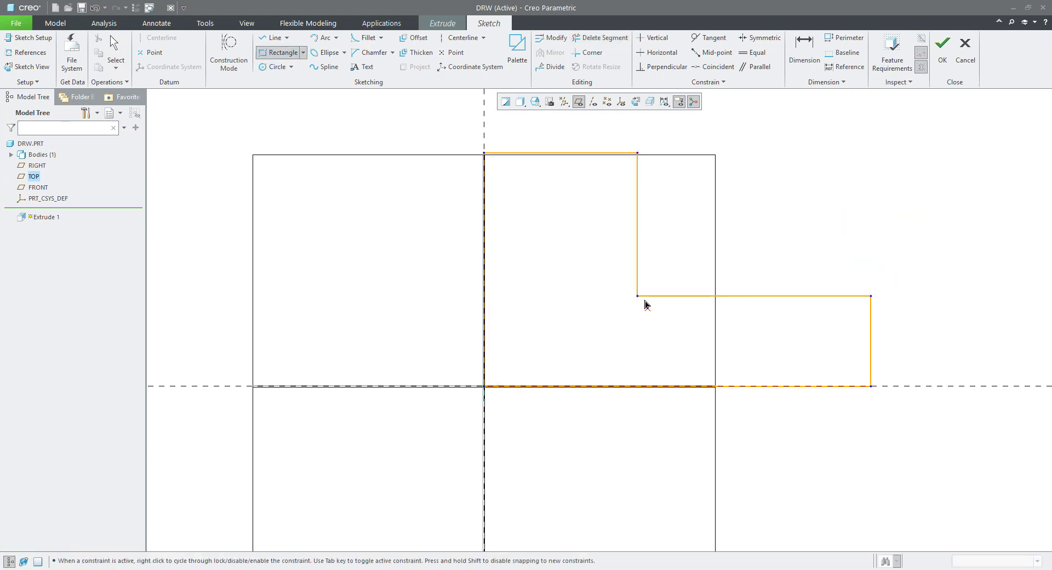
{"action": "left_click", "coordinate": [638, 295]}
{"action": "left_click", "coordinate": [754, 224]}
{"action": "middle_click", "coordinate": [837, 221]}
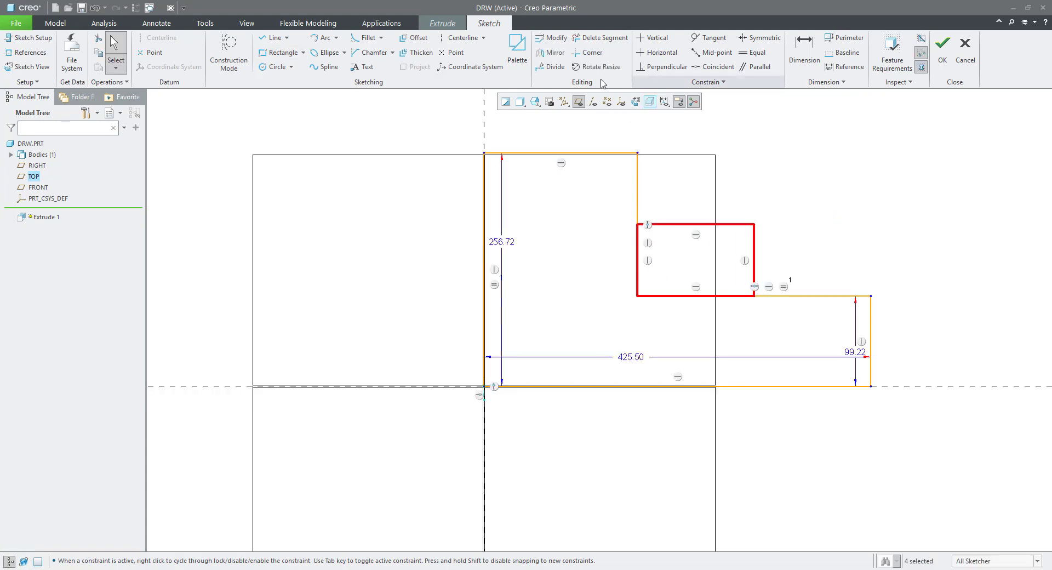
{"action": "mouse_move", "coordinate": [606, 249]}
{"action": "left_mouse_down"}
{"action": "mouse_move", "coordinate": [672, 305]}
{"action": "mouse_move", "coordinate": [696, 307]}
{"action": "left_mouse_up"}
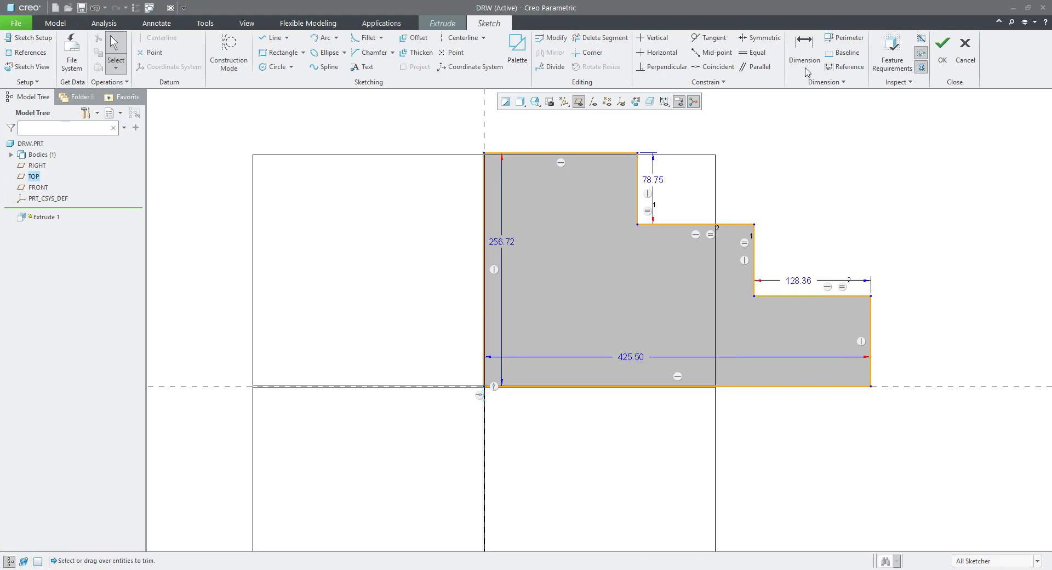
Dimension the stepped profile's overall width and the width of its top edge.
{"action": "left_click", "coordinate": [807, 70]}
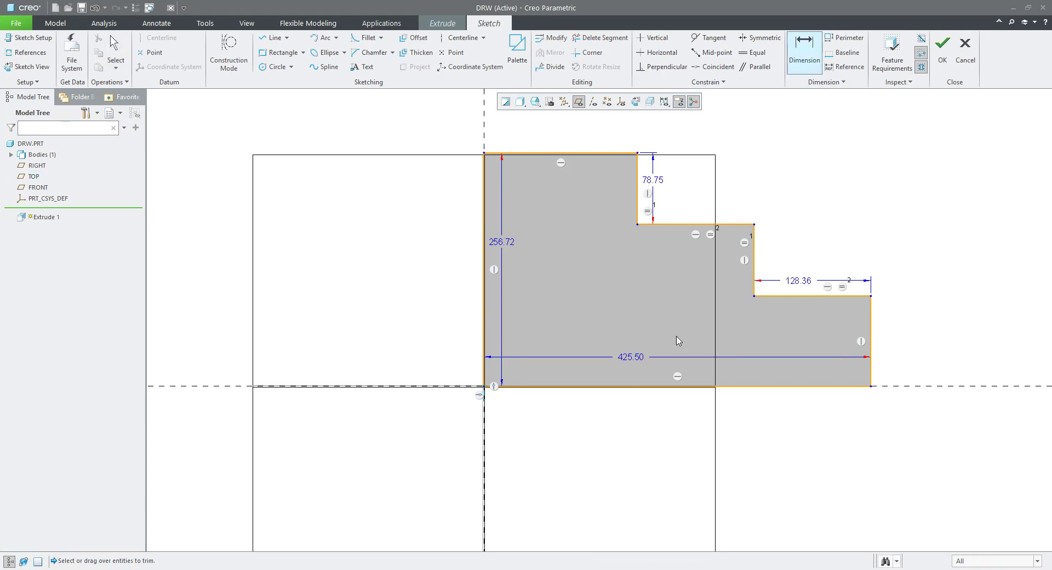
{"action": "middle_click", "coordinate": [644, 444]}
{"action": "middle_click", "coordinate": [463, 261]}
{"action": "middle_click", "coordinate": [471, 241]}
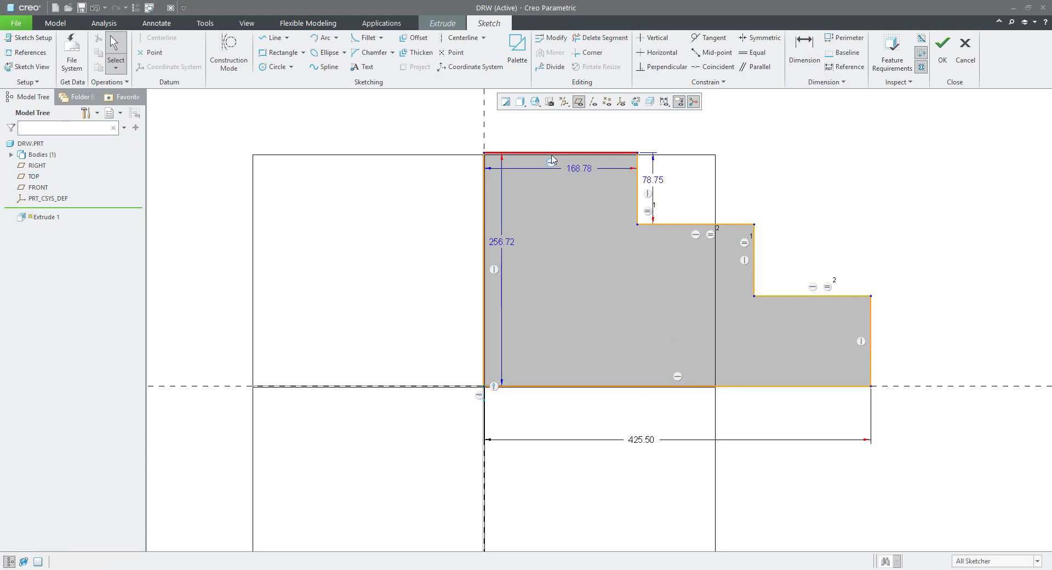
{"action": "left_click", "coordinate": [551, 156]}
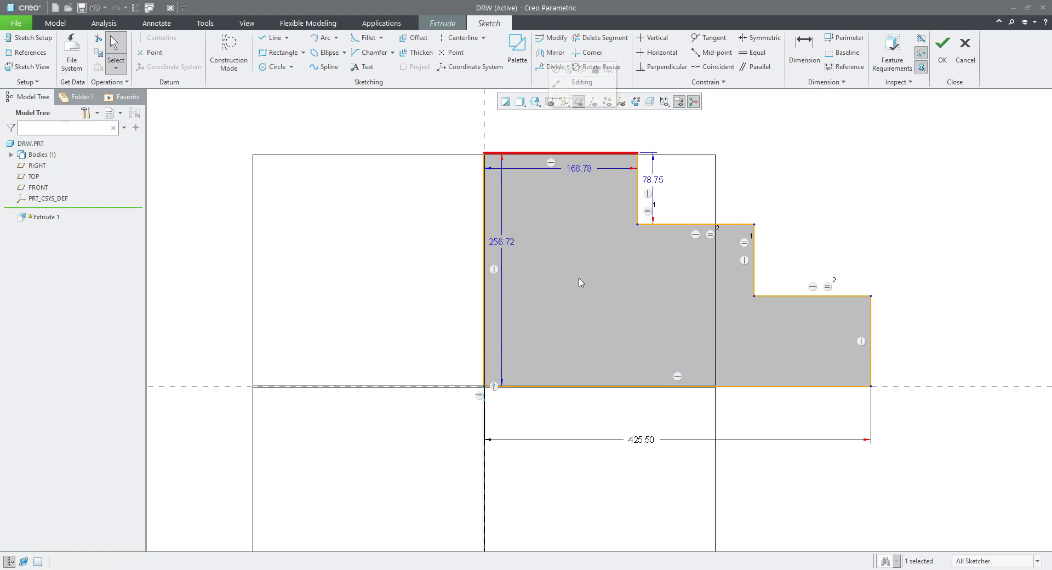
{"action": "middle_click_drag", "start_coordinate": [581, 282], "coordinate": [591, 375]}
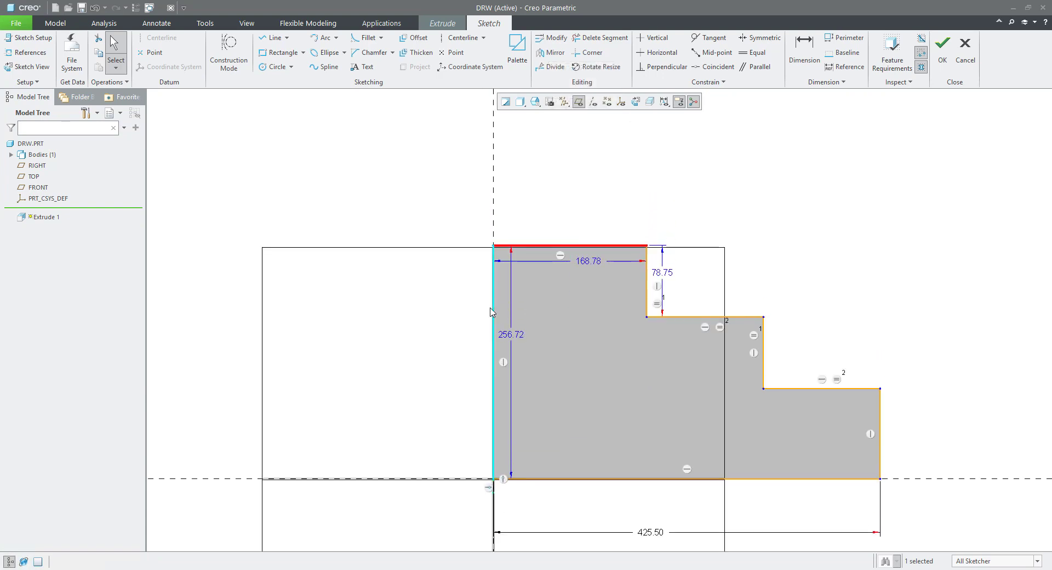
{"action": "left_click", "coordinate": [791, 63]}
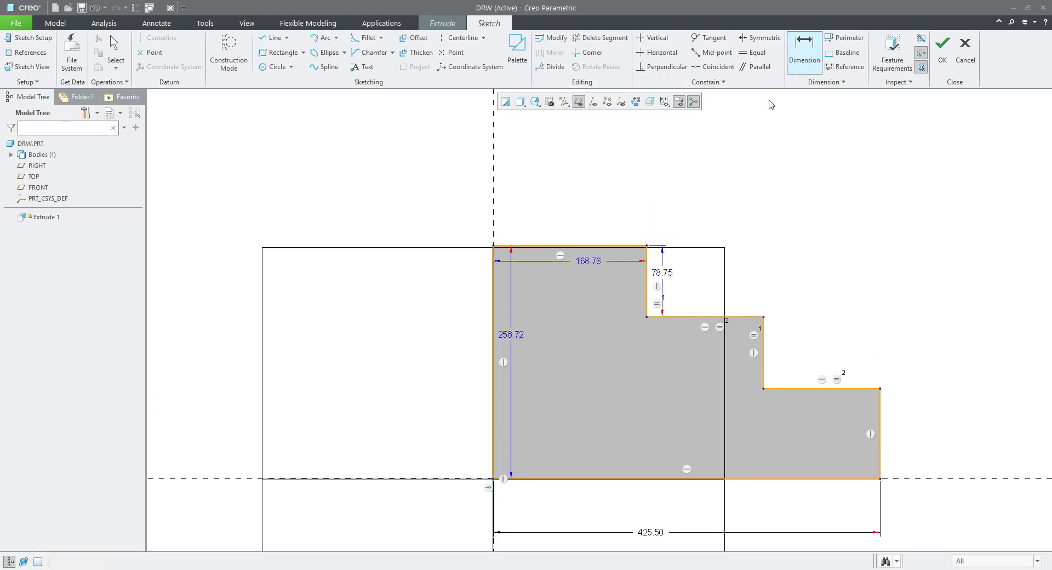
{"action": "left_click", "coordinate": [597, 246]}
{"action": "middle_click", "coordinate": [527, 206]}
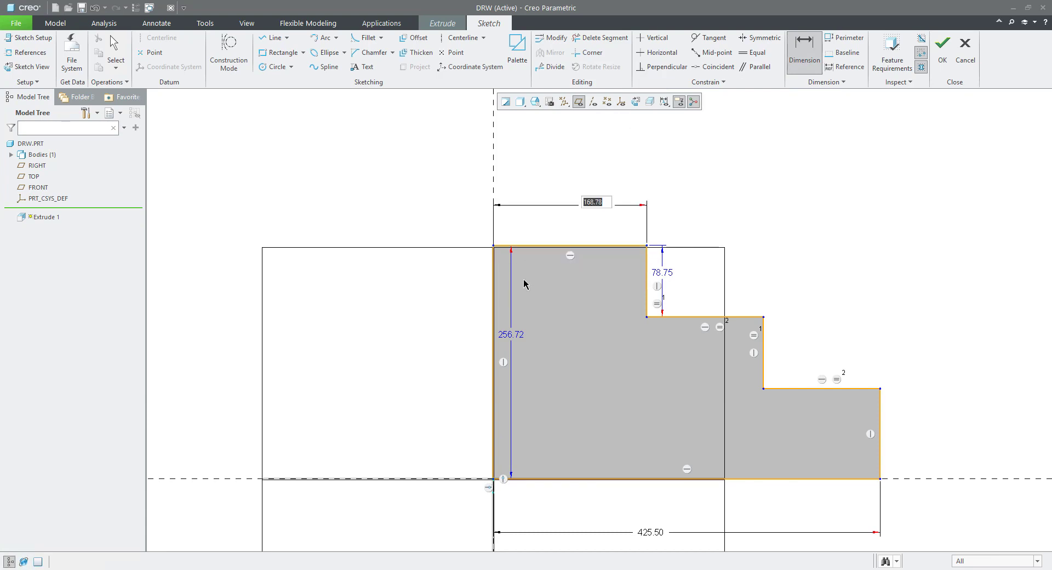
Dimension from the profile's origin-side vertical edge to the middle step's vertical edge, deleting the conflicting equal-lengths constraint.
{"action": "left_click", "coordinate": [494, 280]}
{"action": "middle_click", "coordinate": [696, 168]}
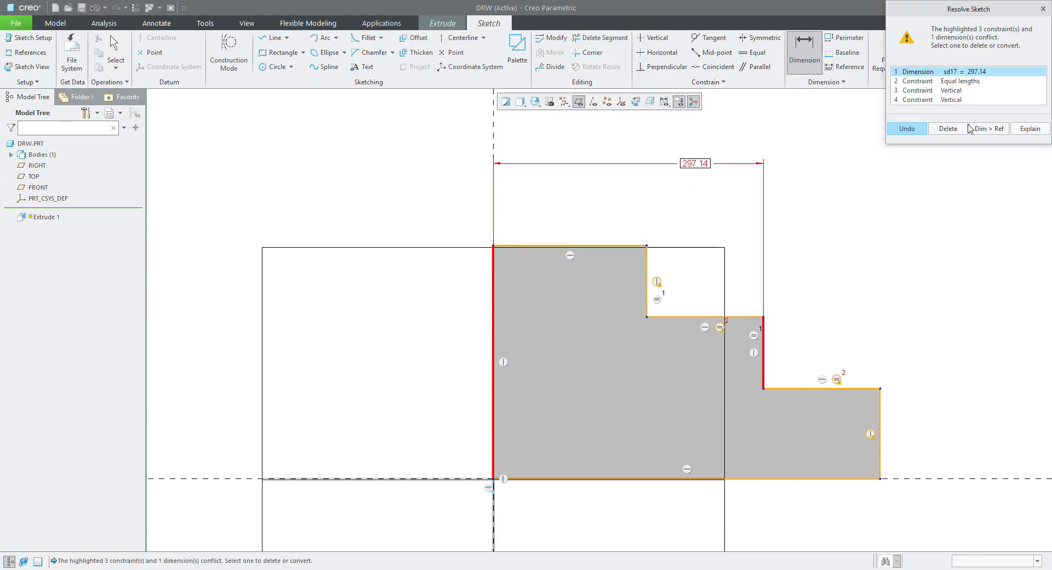
{"action": "left_click", "coordinate": [947, 83]}
{"action": "left_click", "coordinate": [948, 128]}
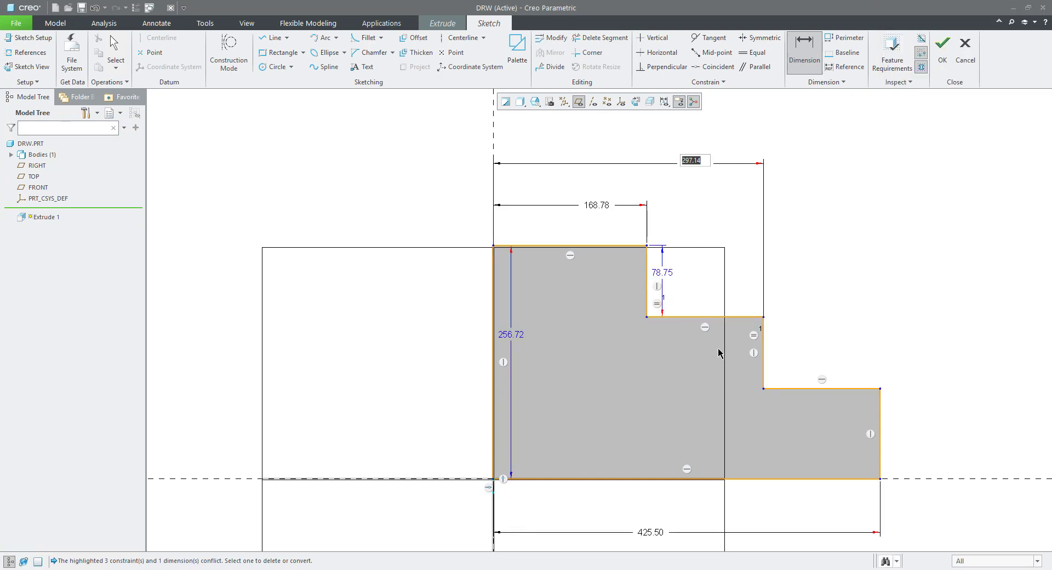
Dimension the drops from the top edge to the middle and lowest step edges, deleting the conflicting equal-lengths constraint.
{"action": "left_click", "coordinate": [710, 316]}
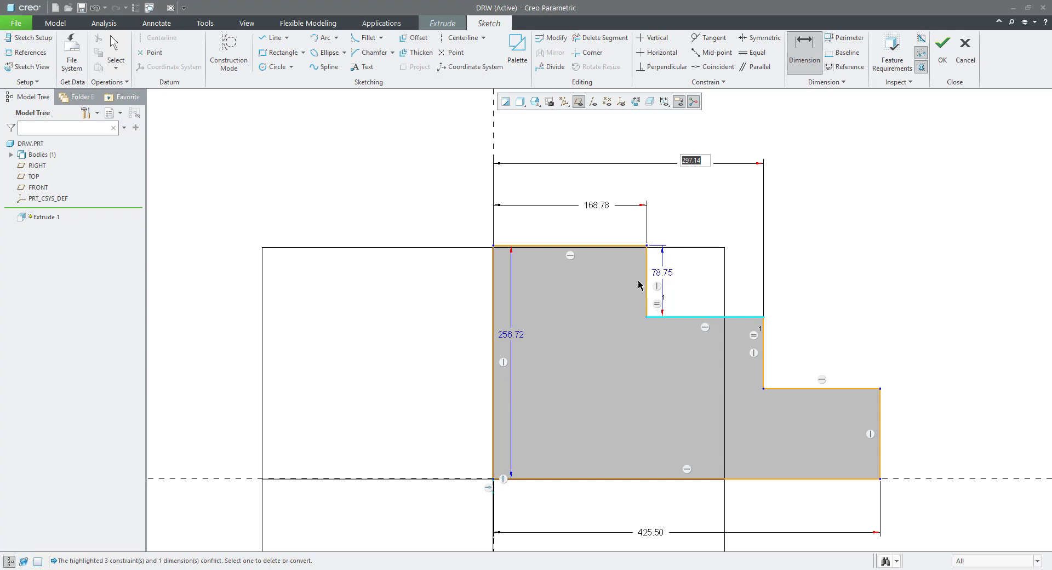
{"action": "middle_click", "coordinate": [680, 269]}
{"action": "left_click", "coordinate": [617, 246]}
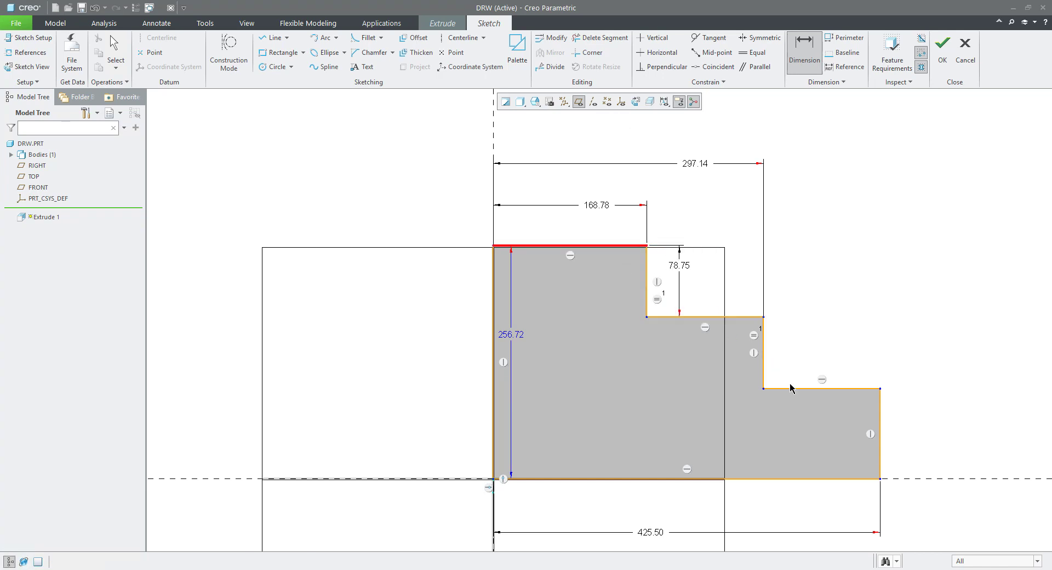
{"action": "left_click", "coordinate": [794, 389]}
{"action": "middle_click", "coordinate": [857, 340]}
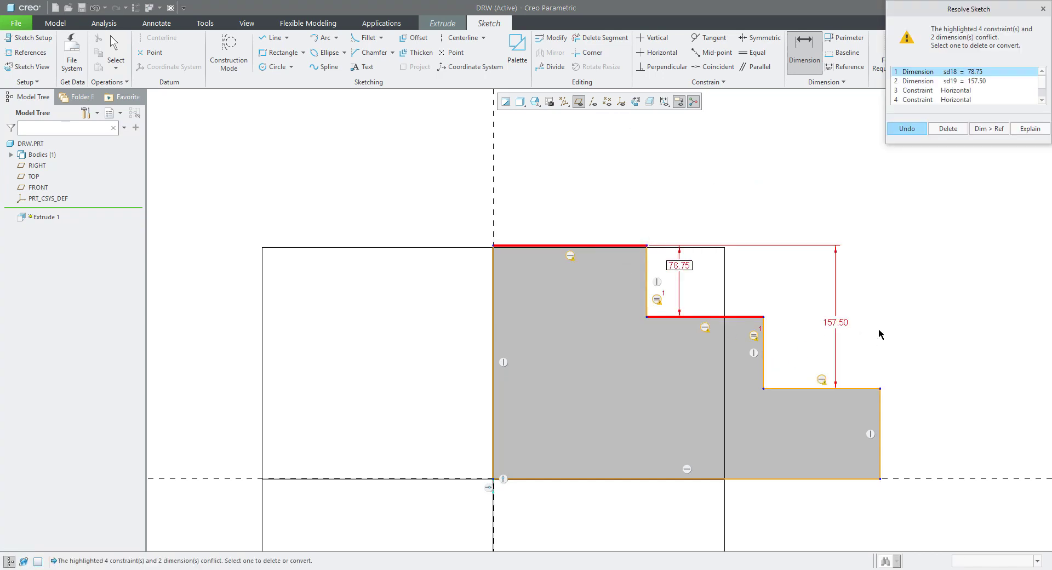
{"action": "left_click", "coordinate": [953, 100]}
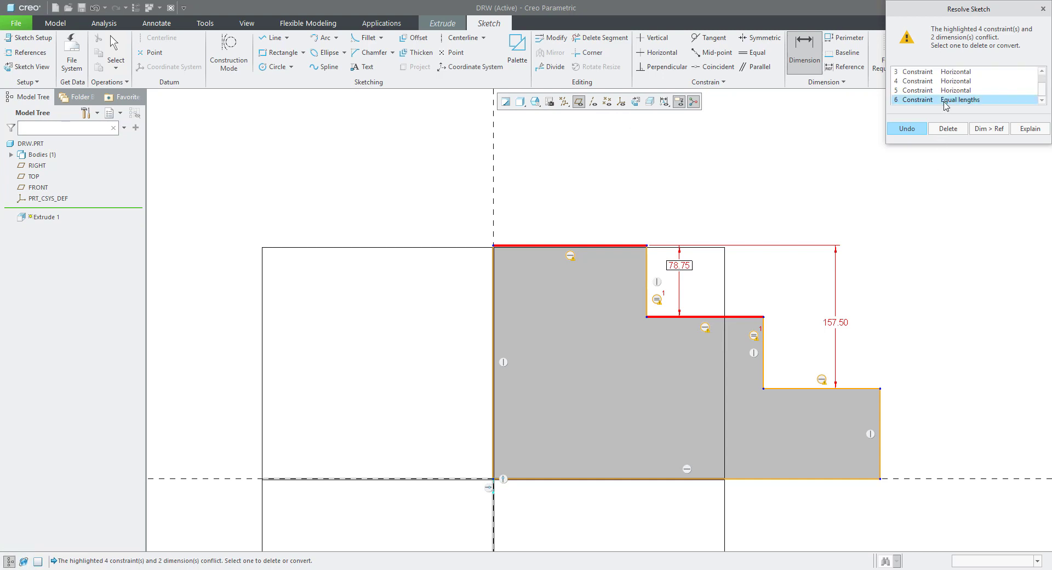
{"action": "left_click", "coordinate": [948, 128]}
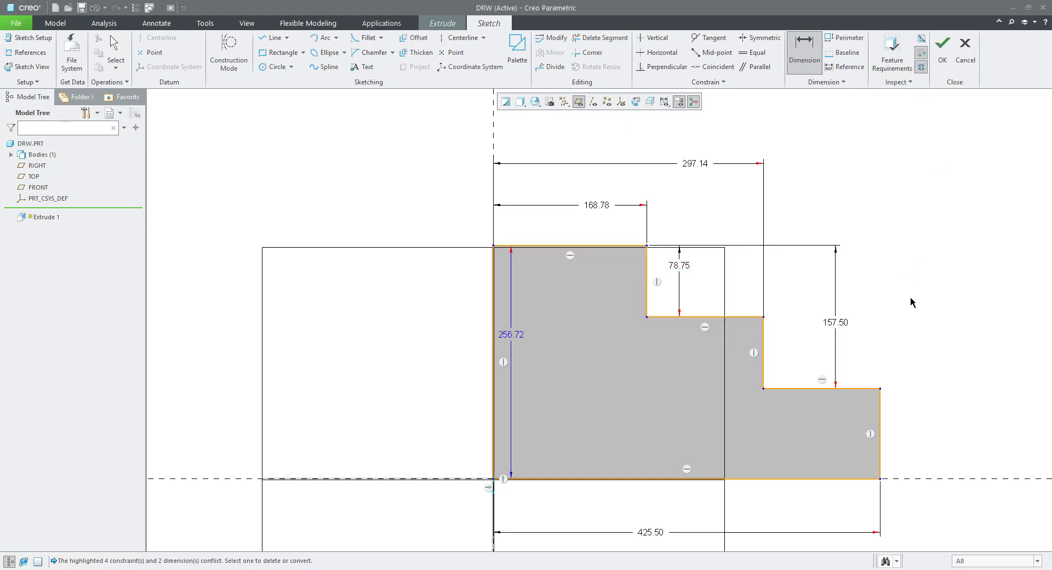
Set the middle step's distance from the origin-side edge to 280 and the drop from the top edge to the lowest step to 160.
{"action": "key", "text": "Escape"}
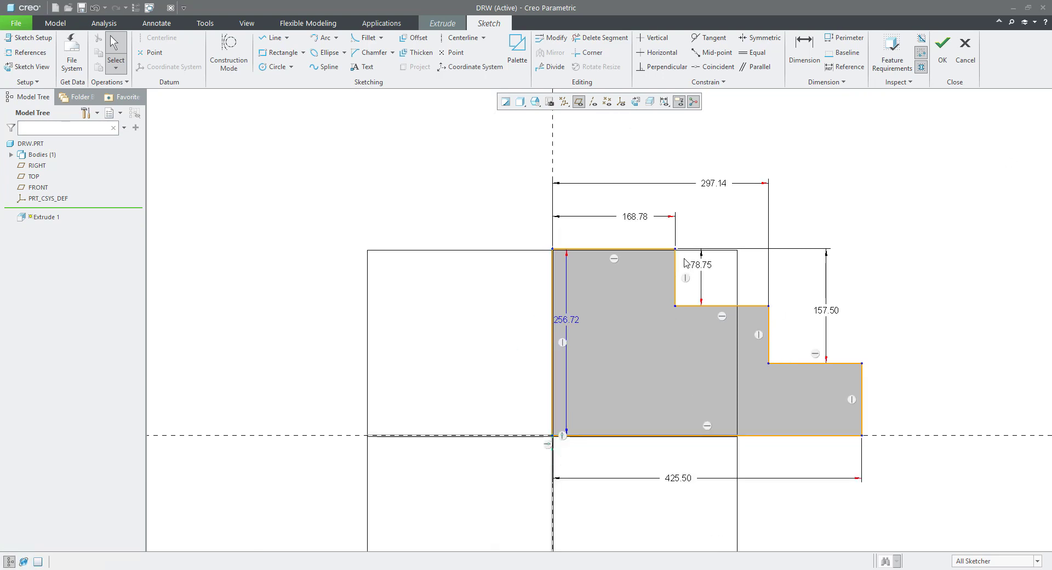
{"action": "double_click", "coordinate": [714, 183]}
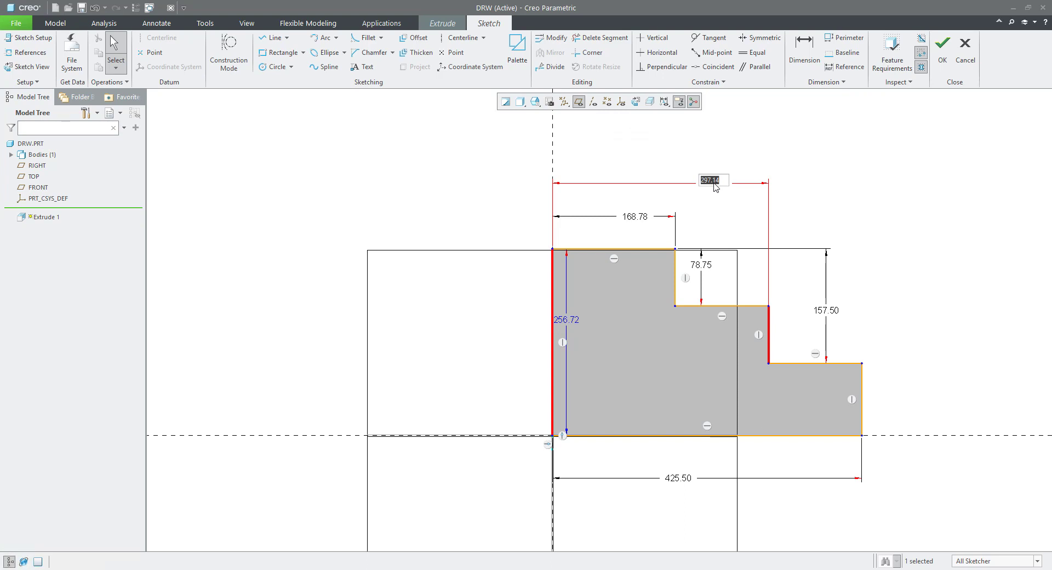
{"action": "type", "text": "280"}
{"action": "key", "text": "Return"}
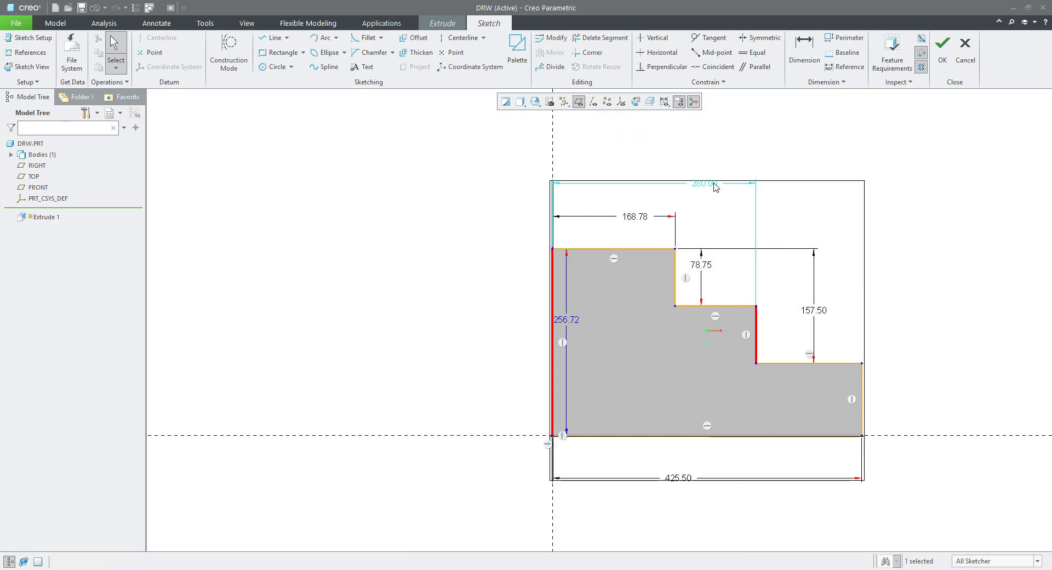
{"action": "double_click", "coordinate": [817, 310]}
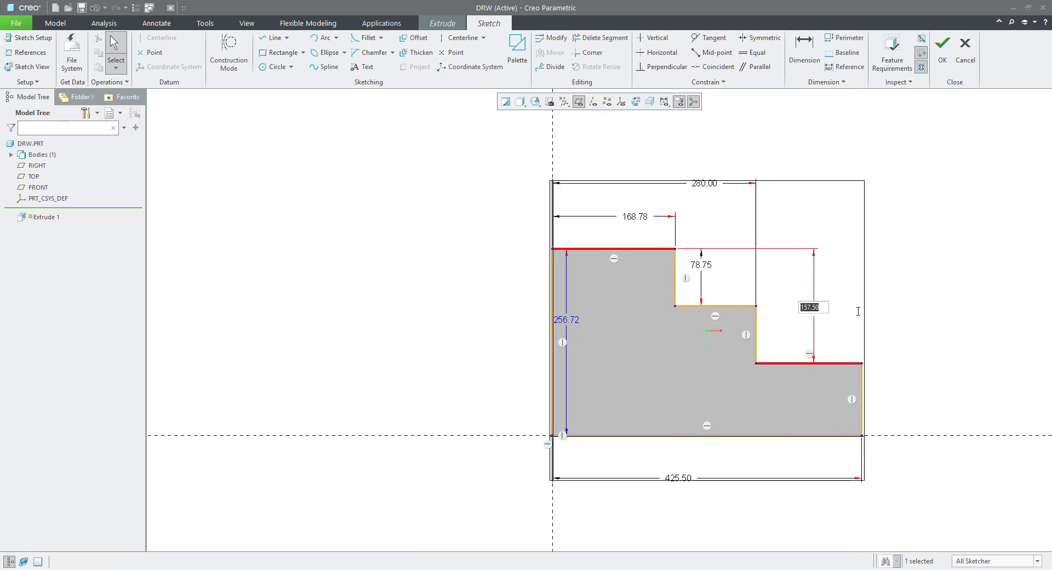
{"action": "type", "text": "160"}
{"action": "key", "text": "Return"}
{"action": "left_click", "coordinate": [929, 296]}
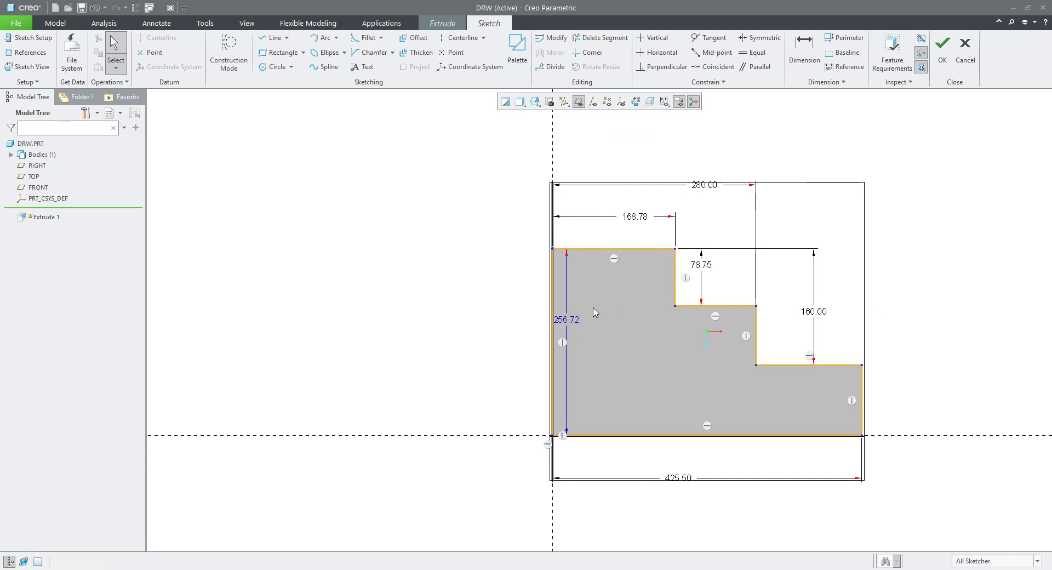
Finish the stepped sketch and extrude it as a solid, reducing the depth by eye.
{"action": "left_click", "coordinate": [940, 63]}
{"action": "middle_click_drag", "start_coordinate": [490, 267], "coordinate": [504, 297]}
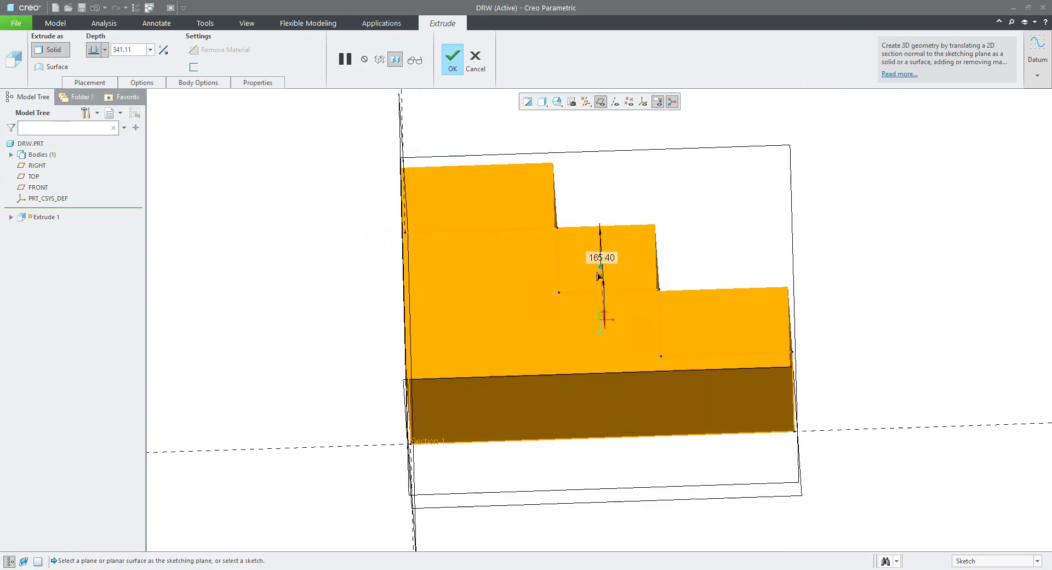
{"action": "middle_click", "coordinate": [272, 188]}
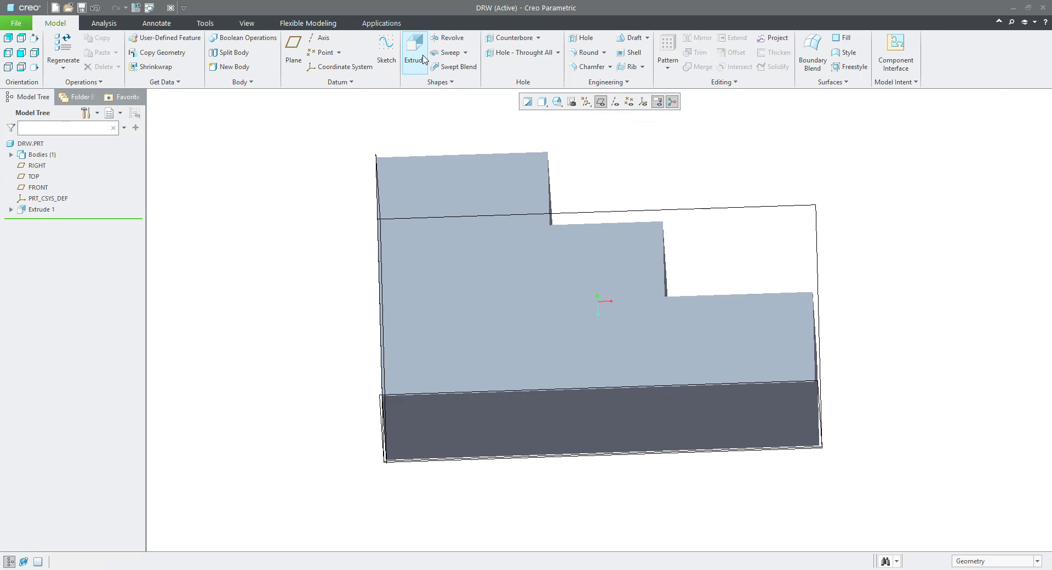
Place a simple hole on the stepped face, offset about 90 from the bottom face and about 88 from the tall end face.
{"action": "left_click", "coordinate": [581, 38]}
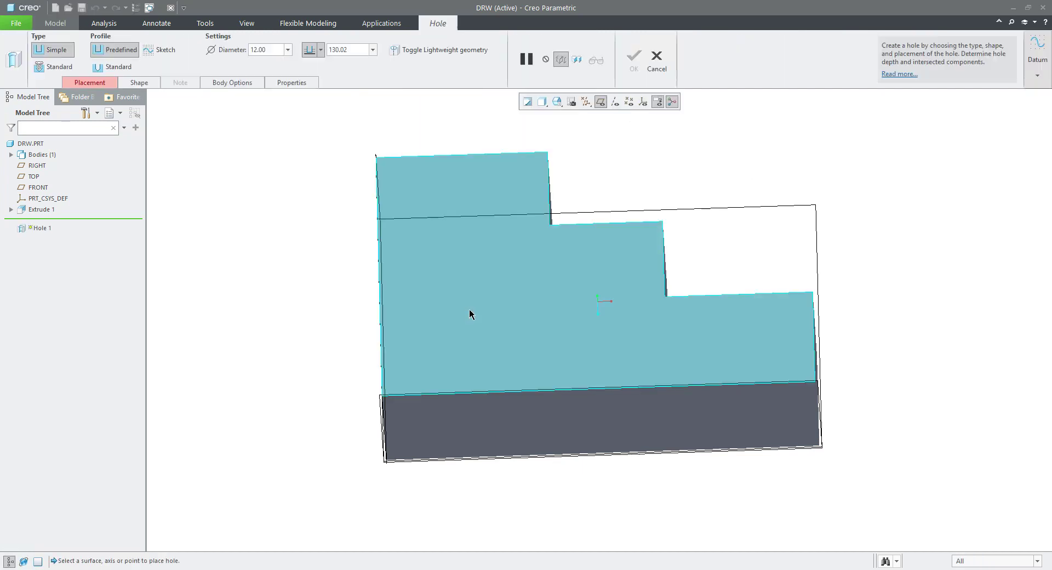
{"action": "left_click", "coordinate": [470, 310]}
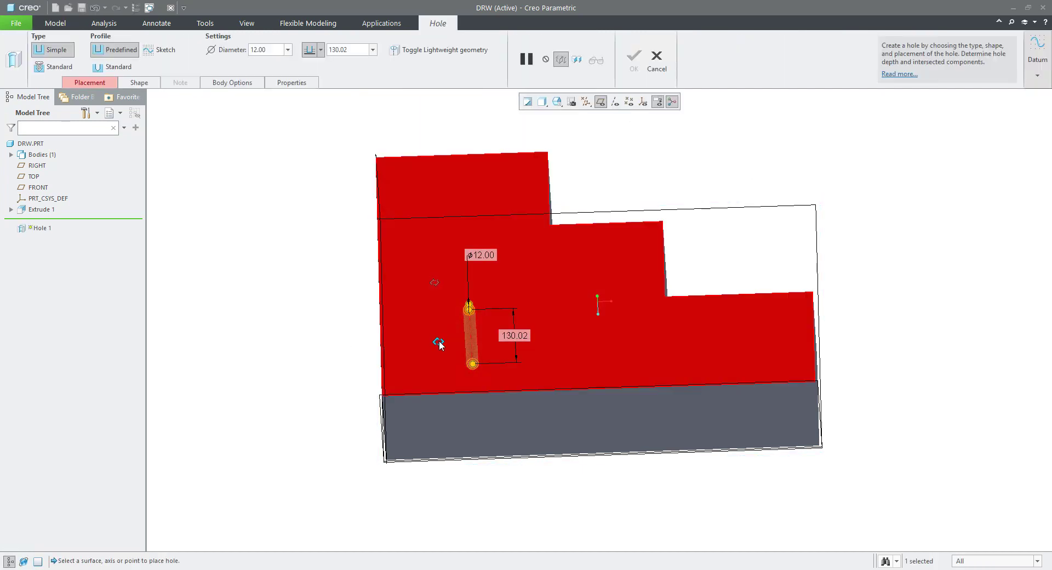
{"action": "left_click_drag", "start_coordinate": [438, 341], "coordinate": [531, 385]}
{"action": "key", "text": "ctrl+d"}
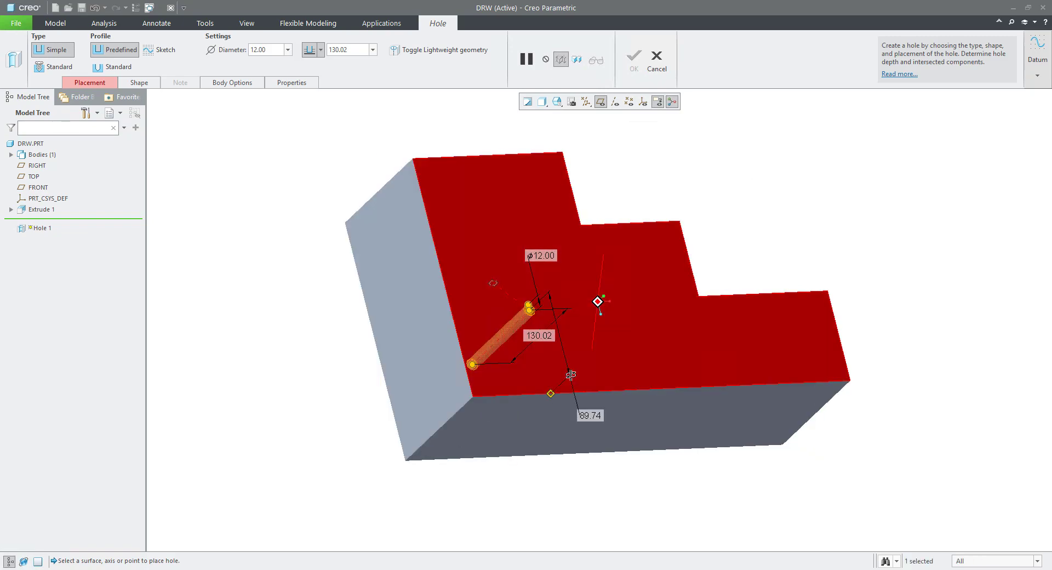
{"action": "left_click_drag", "start_coordinate": [419, 328], "coordinate": [419, 329]}
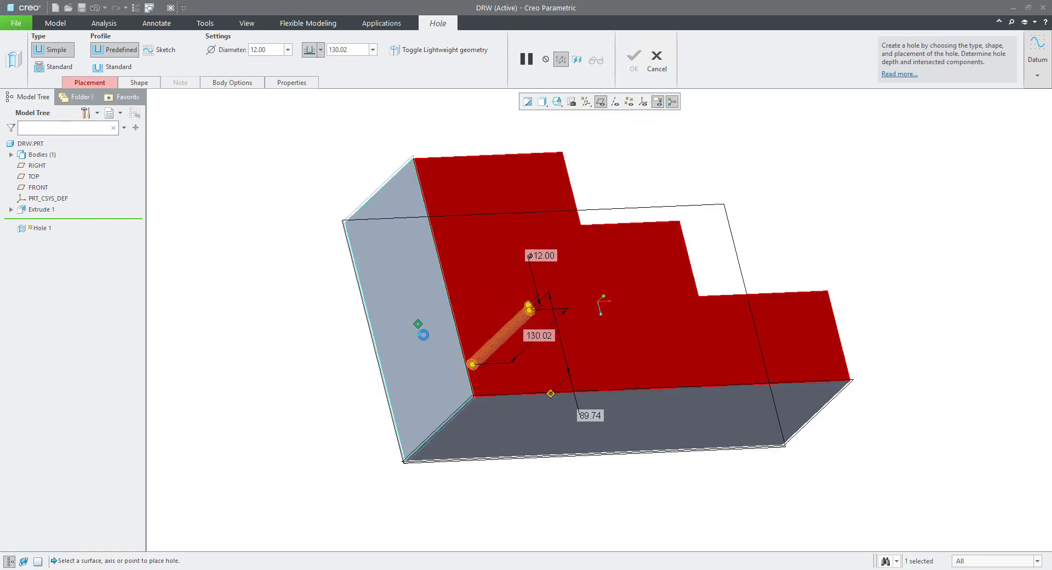
Set the hole's diameter to 70, run it through the whole part and complete the feature.
{"action": "left_click_drag", "start_coordinate": [527, 305], "coordinate": [511, 280]}
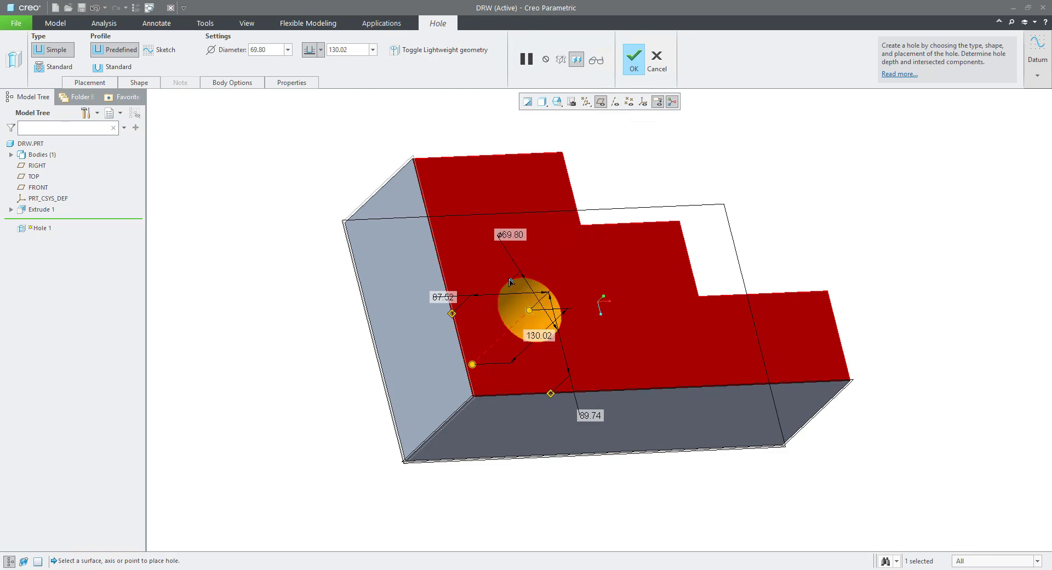
{"action": "double_click", "coordinate": [513, 236]}
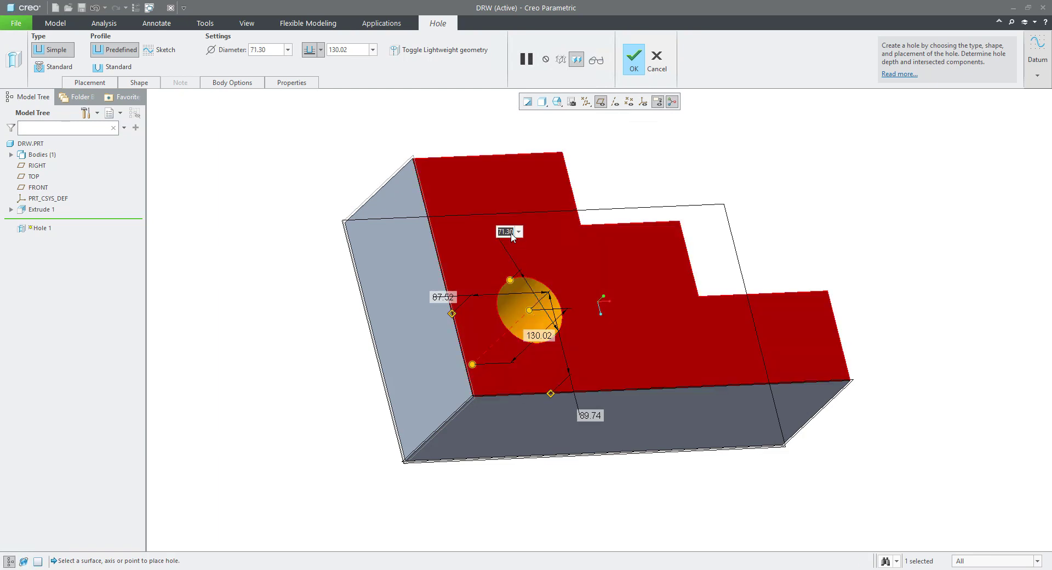
{"action": "type", "text": "70"}
{"action": "key", "text": "Return"}
{"action": "left_click", "coordinate": [320, 50]}
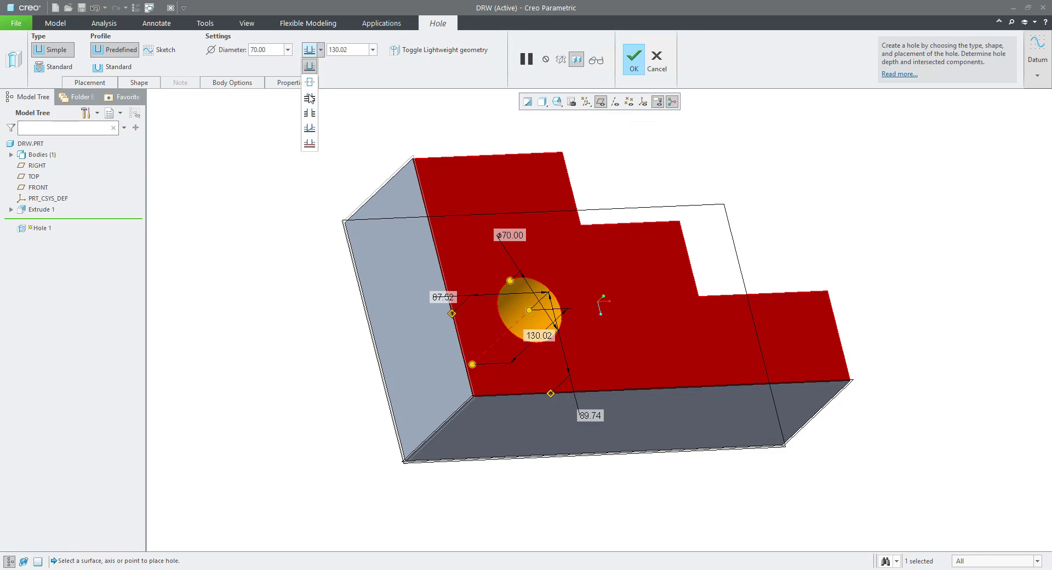
{"action": "left_click", "coordinate": [300, 164]}
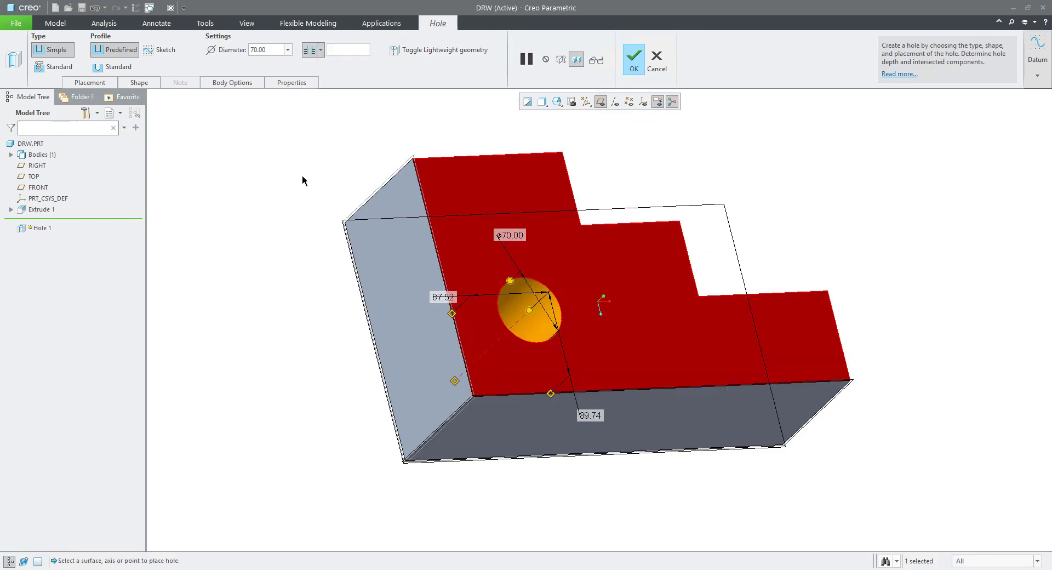
{"action": "middle_click", "coordinate": [344, 265]}
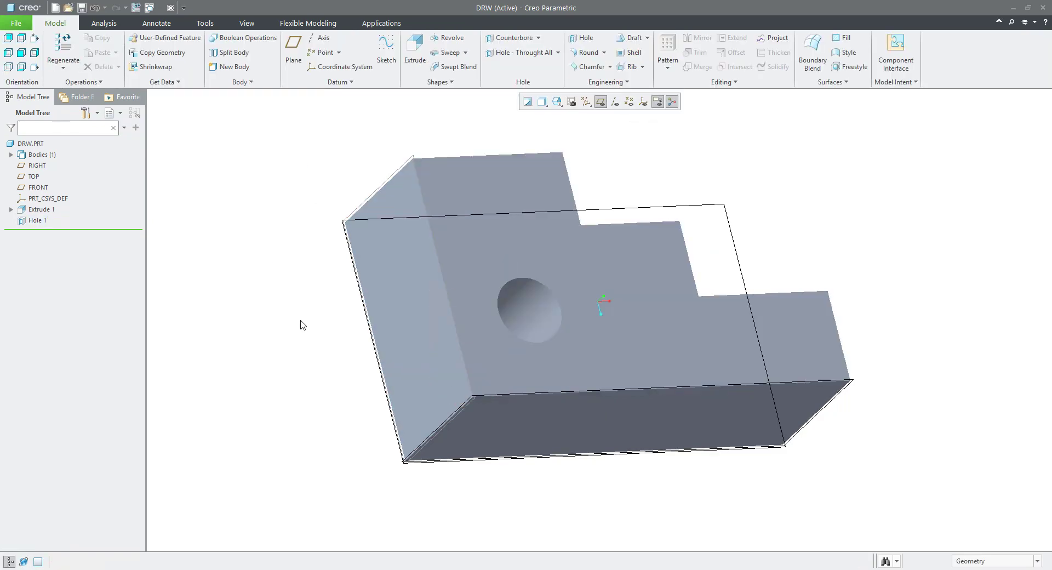
{"action": "middle_click_drag", "start_coordinate": [289, 335], "coordinate": [270, 350]}
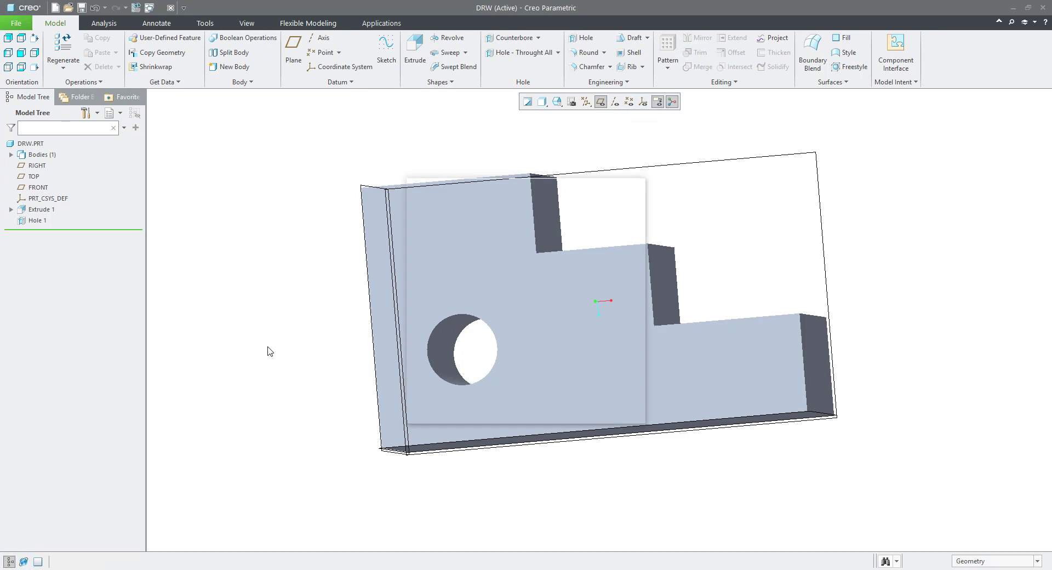
Create a new drawing of drw.prt that uses the model's file name, with an empty A3 landscape sheet.
{"action": "key", "text": "ctrl+n"}
{"action": "left_click", "coordinate": [427, 273]}
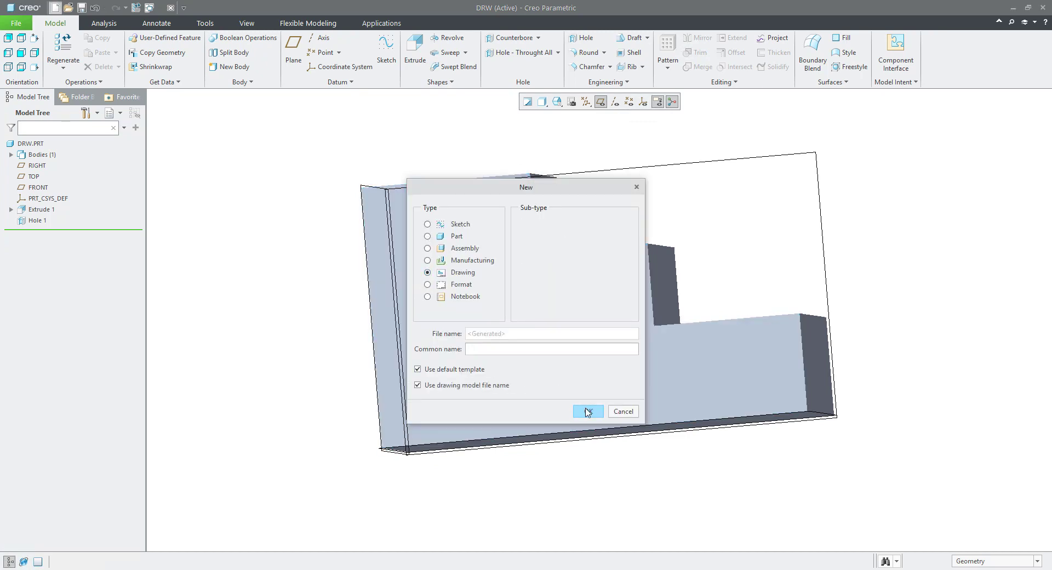
{"action": "left_click", "coordinate": [587, 413]}
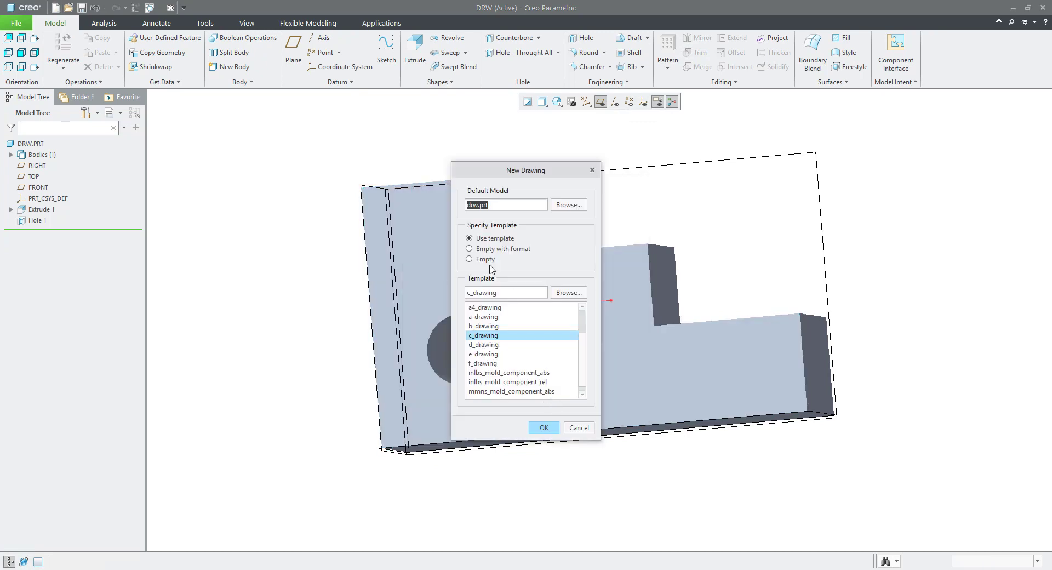
{"action": "left_click", "coordinate": [488, 261]}
{"action": "left_click", "coordinate": [529, 340]}
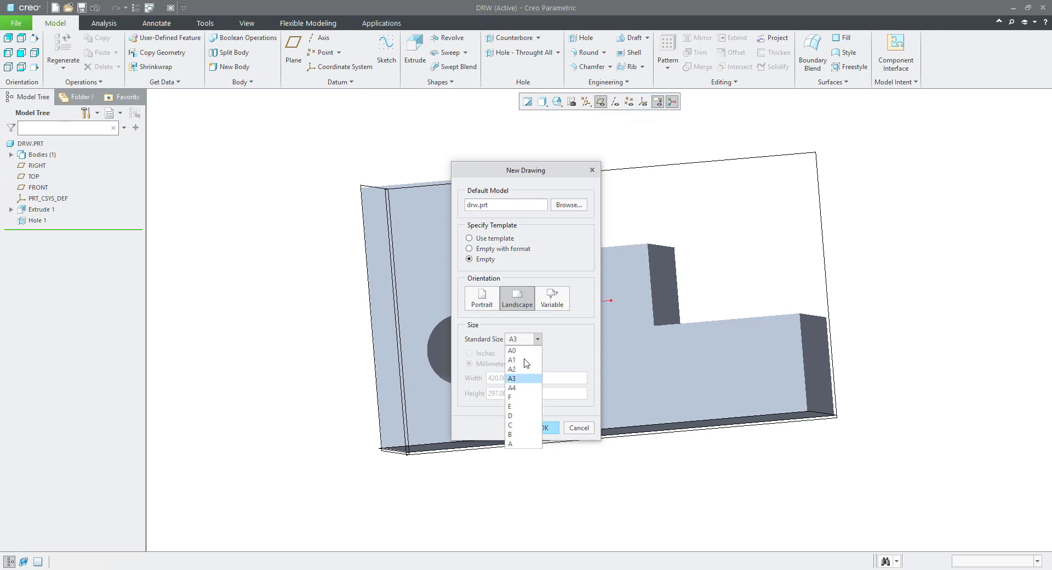
{"action": "left_click", "coordinate": [518, 379]}
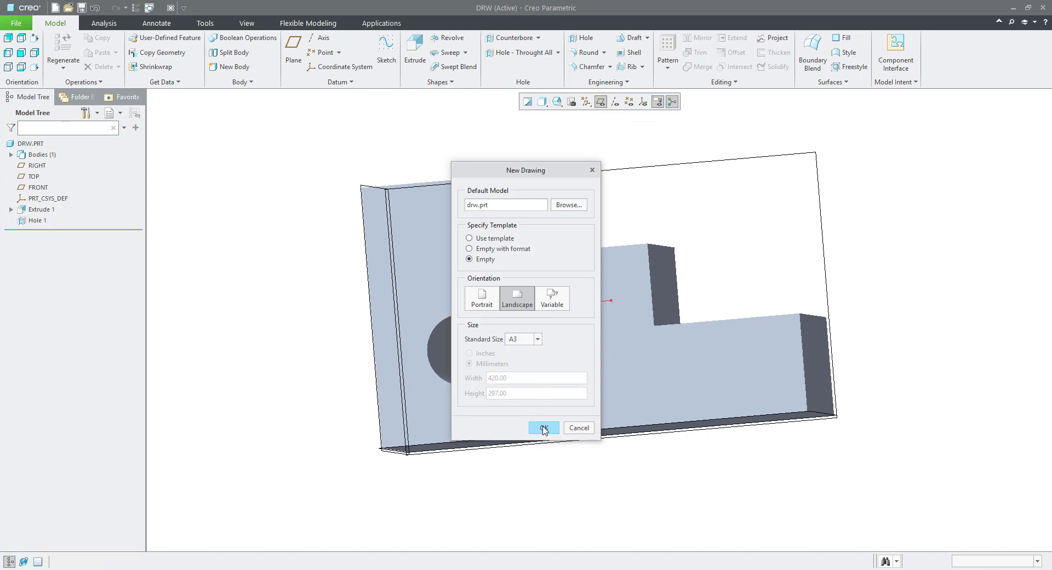
{"action": "left_click", "coordinate": [544, 428]}
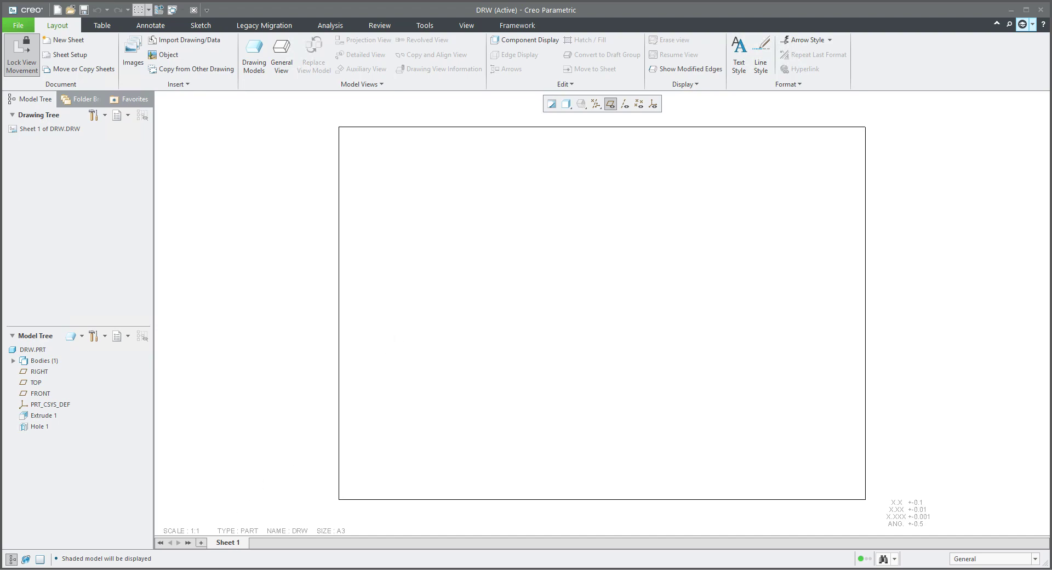
Bring up mapkey_all.pdf in Acrobat Reader and narrow the drawing window so both sit side by side.
{"action": "key", "text": "alt+Tab"}
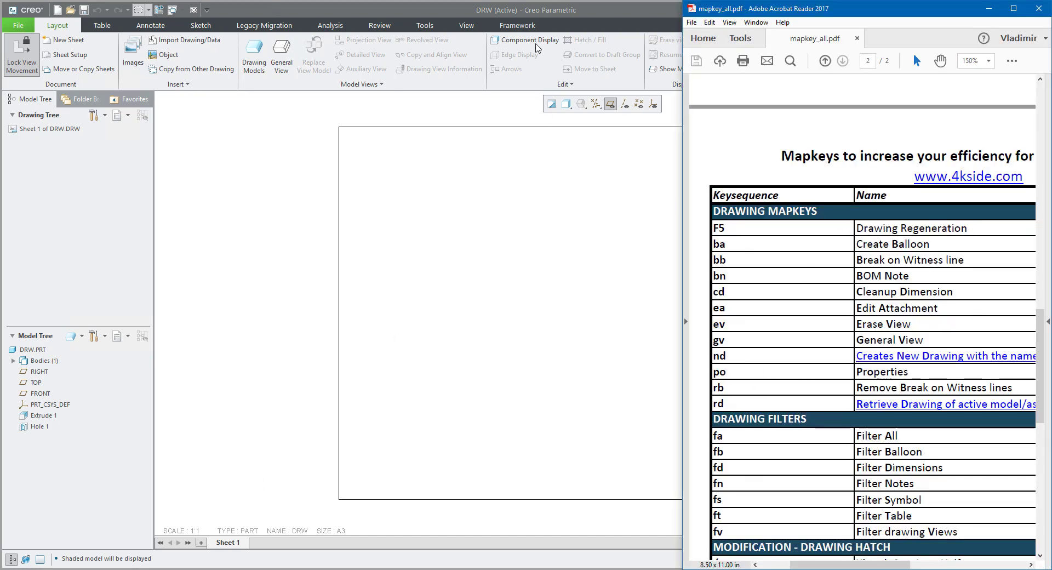
{"action": "left_click", "coordinate": [542, 17]}
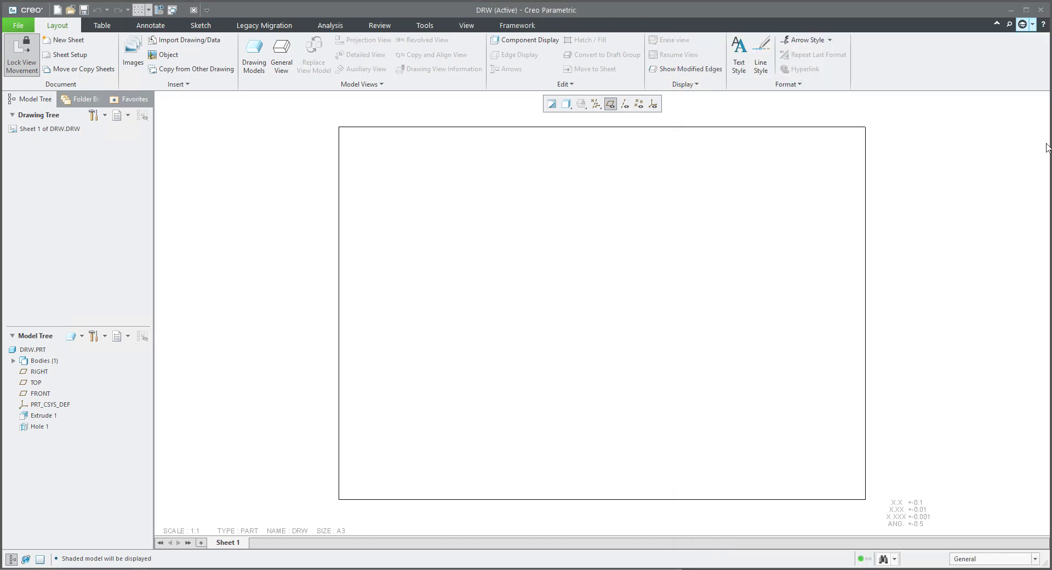
{"action": "left_click_drag", "start_coordinate": [857, 141], "coordinate": [681, 124]}
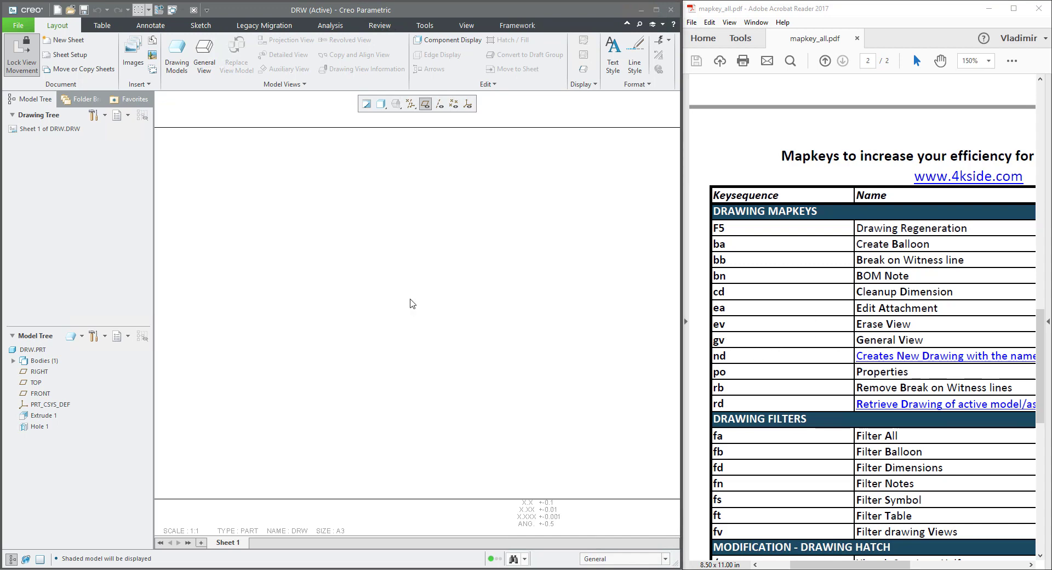
Place a general view of the part near the centre of the sheet using the gv mapkey.
{"action": "key", "text": "g"}
{"action": "key", "text": "v"}
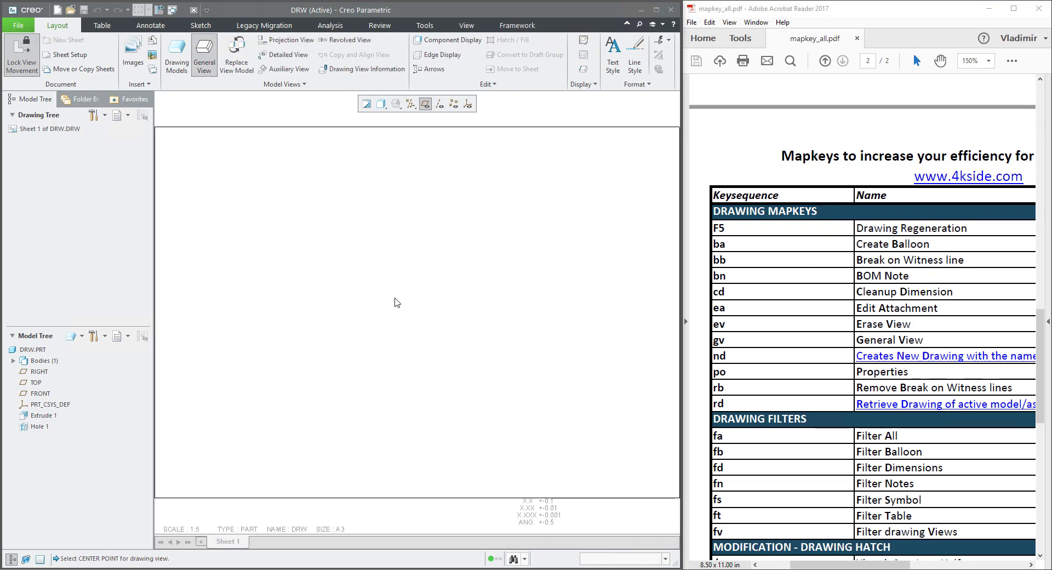
{"action": "left_click", "coordinate": [397, 301]}
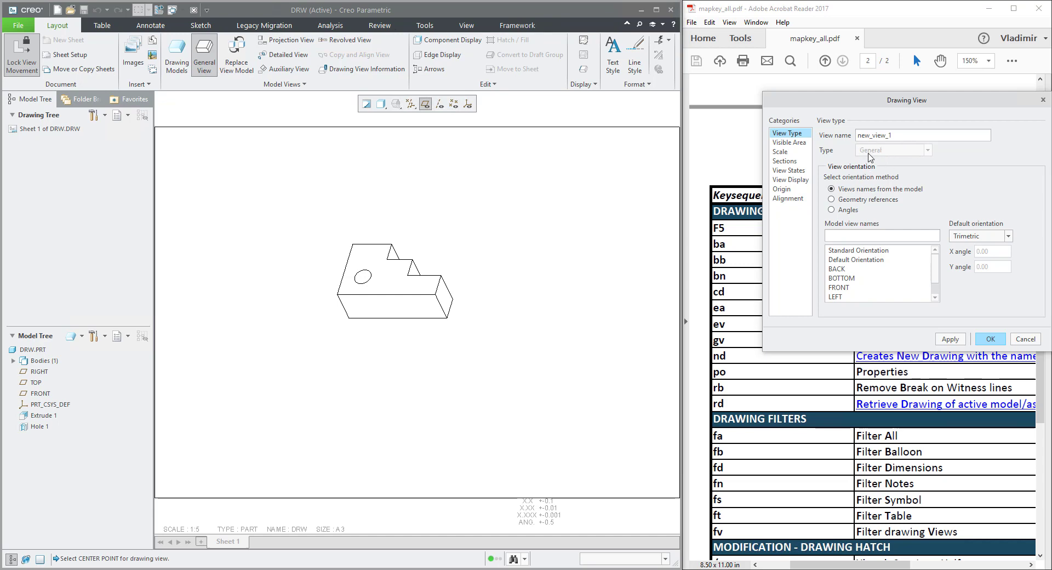
Try the BOTTOM, FRONT, LEFT, BACK and RIGHT model orientations on the general view.
{"action": "left_click", "coordinate": [842, 278]}
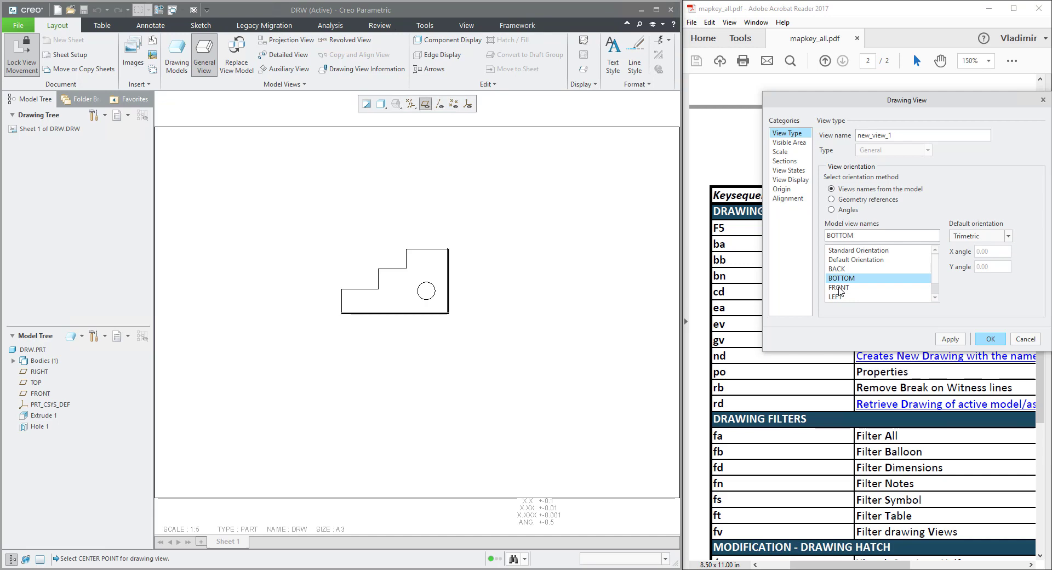
{"action": "left_click", "coordinate": [840, 288]}
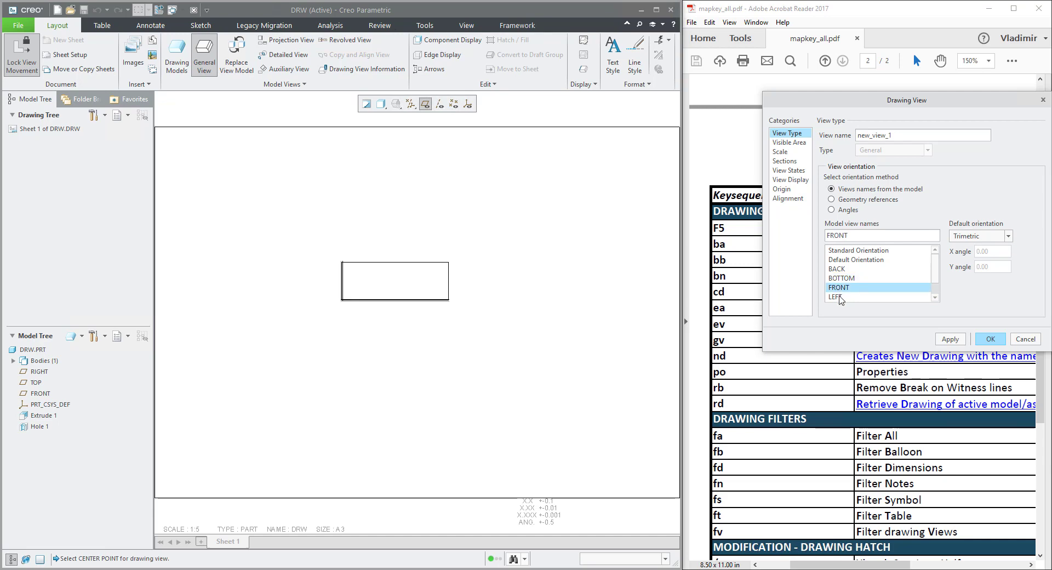
{"action": "left_click", "coordinate": [841, 300]}
{"action": "left_click", "coordinate": [857, 270]}
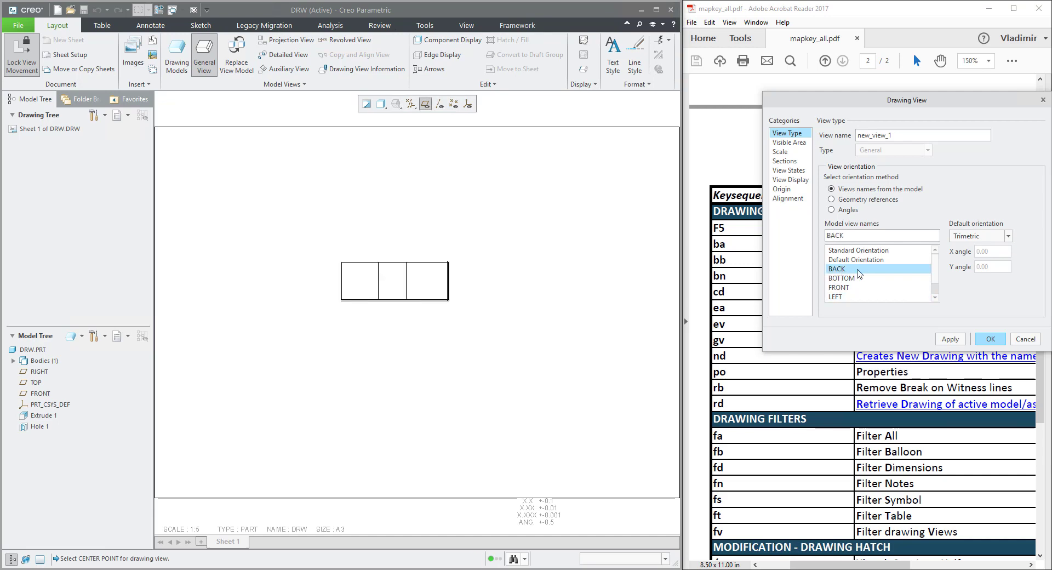
{"action": "scroll", "coordinate": [858, 274], "scroll_direction": "down", "scroll_amount": 1}
{"action": "left_click", "coordinate": [845, 288]}
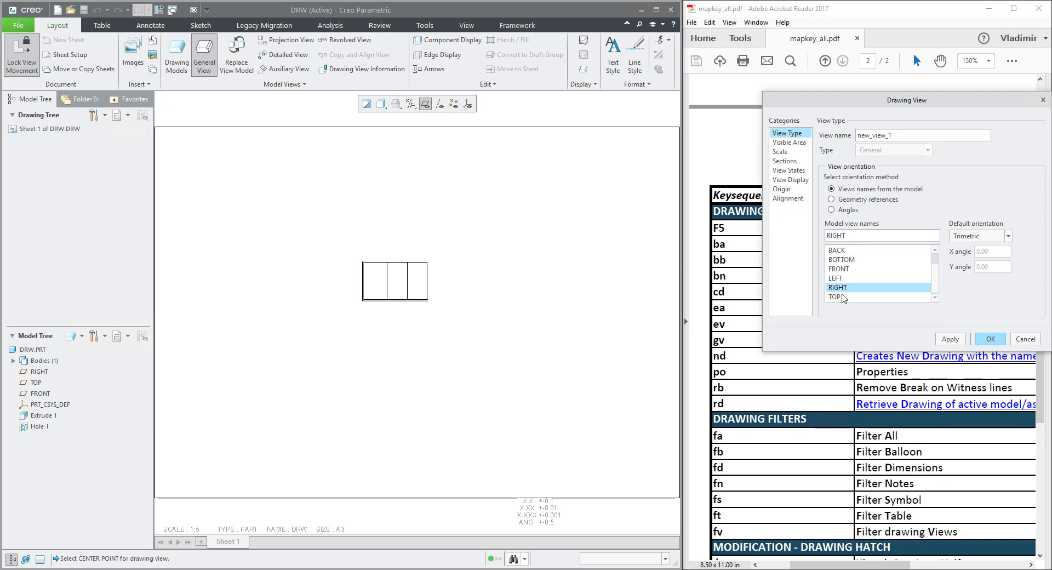
Orient the general view to TOP and accept the view definition.
{"action": "left_click", "coordinate": [839, 298]}
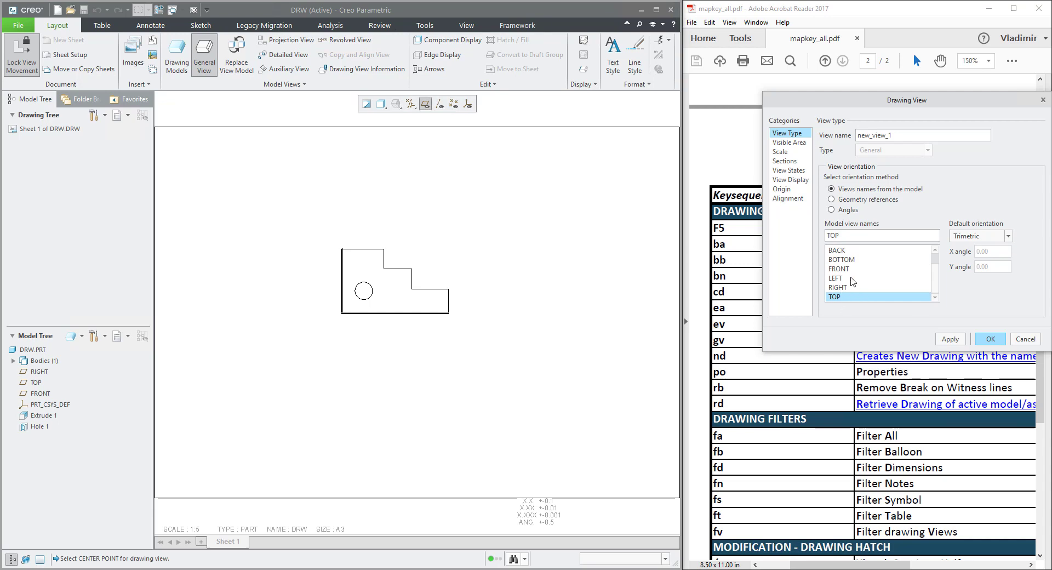
{"action": "left_click", "coordinate": [991, 340]}
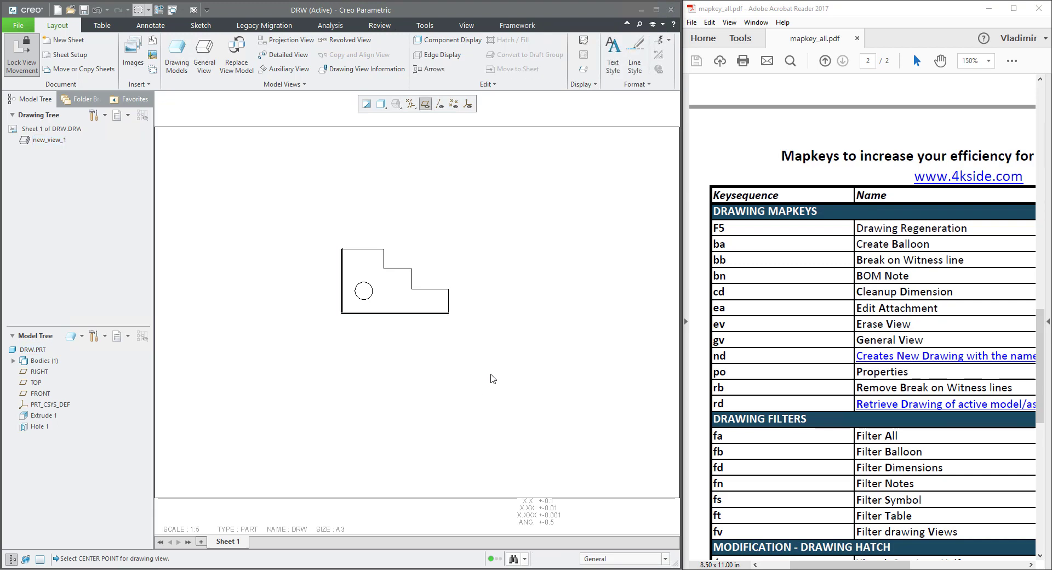
Hide the datum planes and add a projection view to the right of the stepped general view.
{"action": "scroll", "coordinate": [392, 255], "scroll_direction": "up", "scroll_amount": 1}
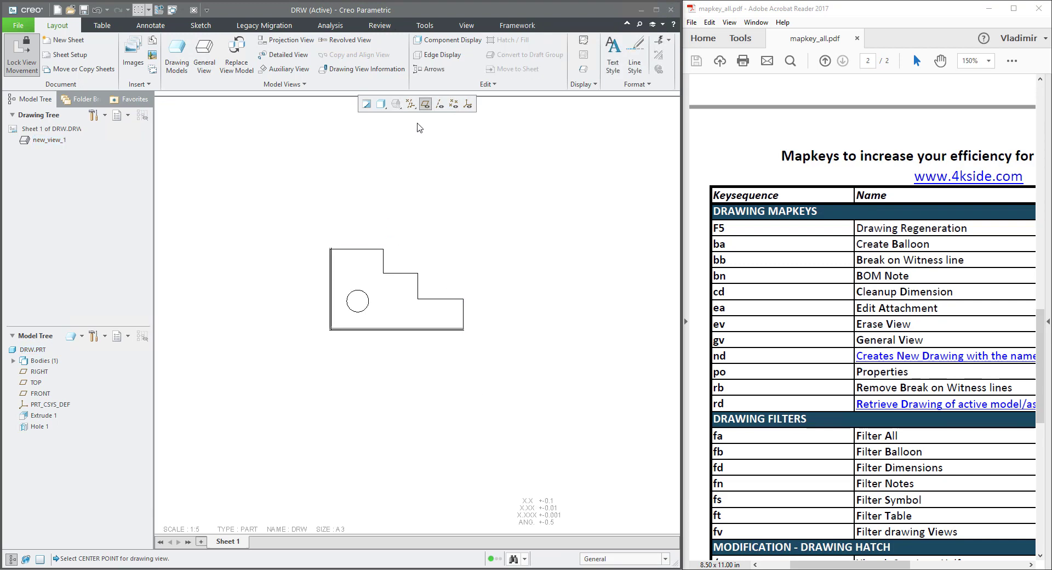
{"action": "left_click", "coordinate": [462, 267]}
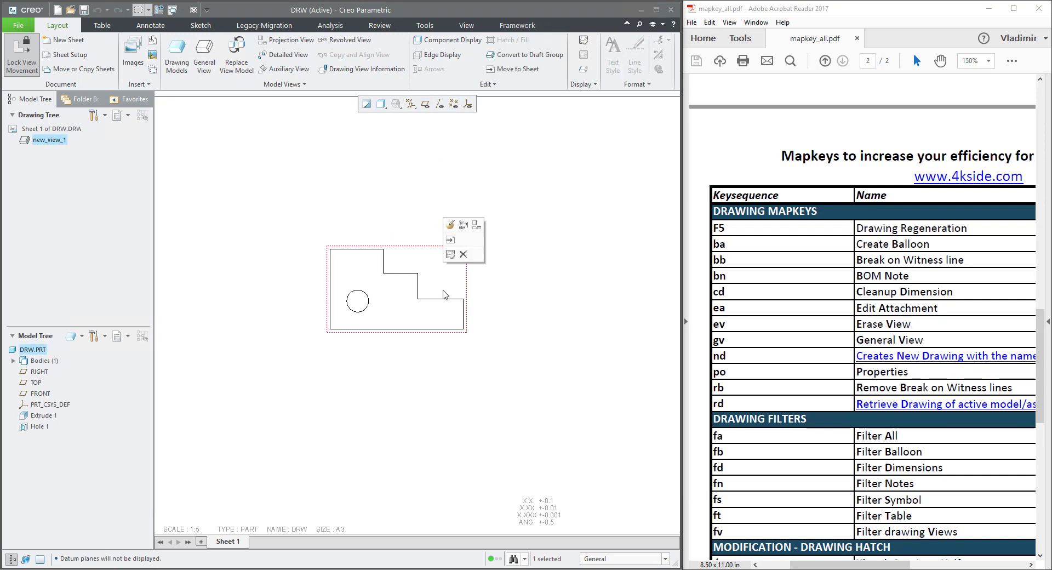
{"action": "left_click", "coordinate": [477, 225]}
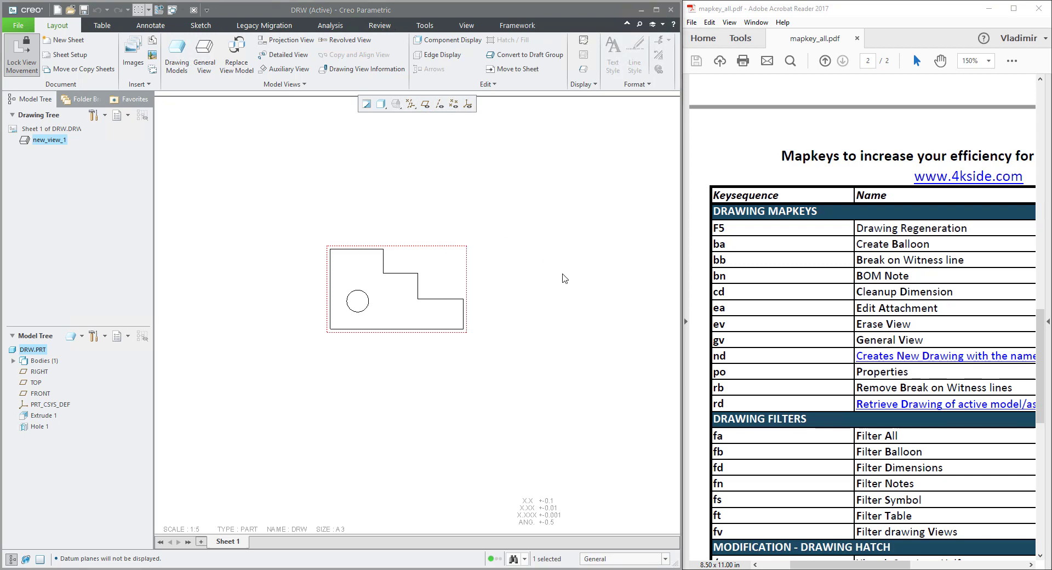
{"action": "left_click", "coordinate": [571, 286]}
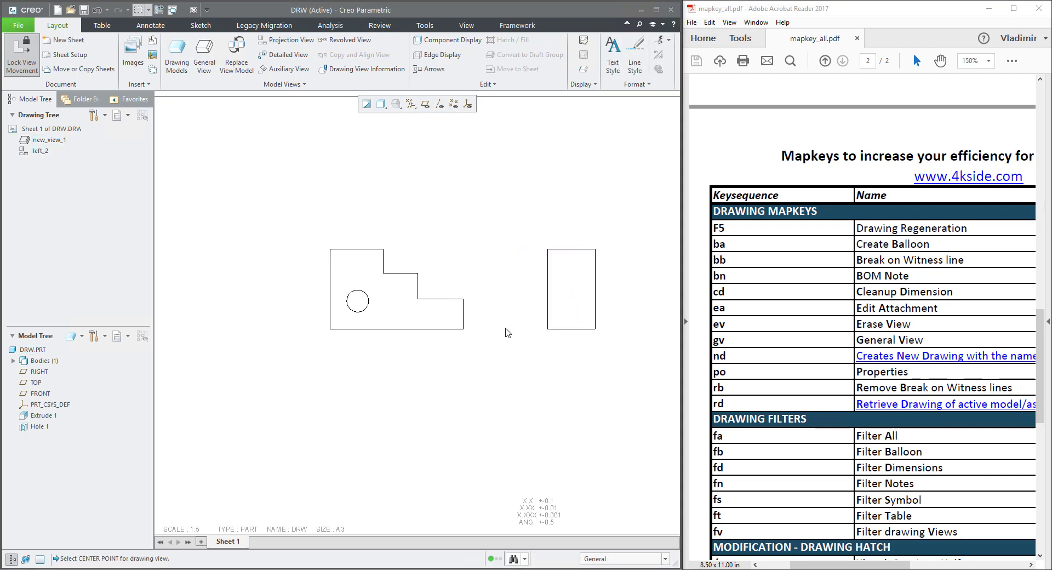
Place a second general view in the sheet's lower-left corner with the gv mapkey, using the default trimetric orientation.
{"action": "scroll", "coordinate": [418, 332], "scroll_direction": "down", "scroll_amount": 3}
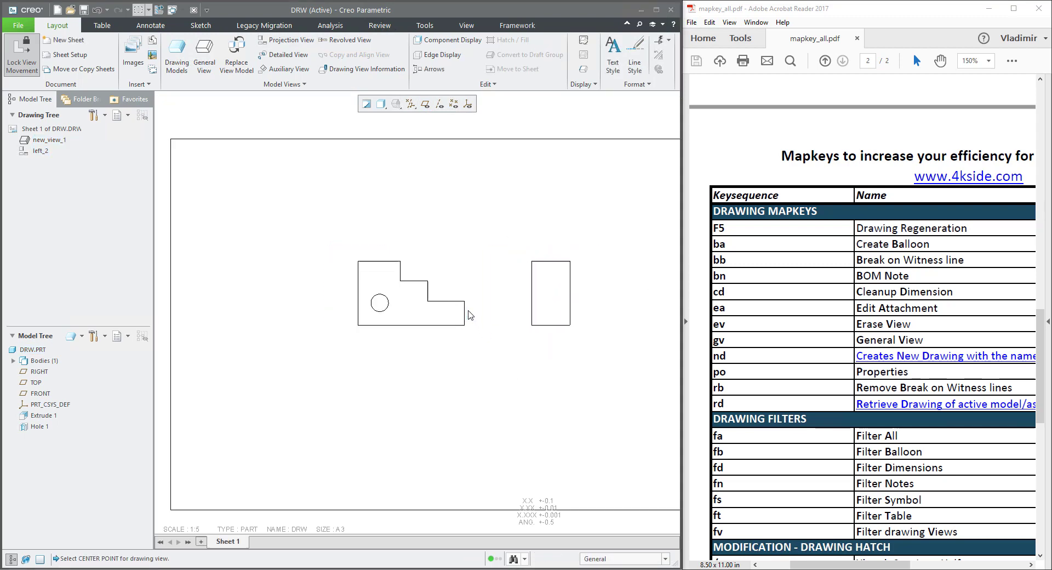
{"action": "middle_click_drag", "start_coordinate": [418, 331], "coordinate": [412, 339]}
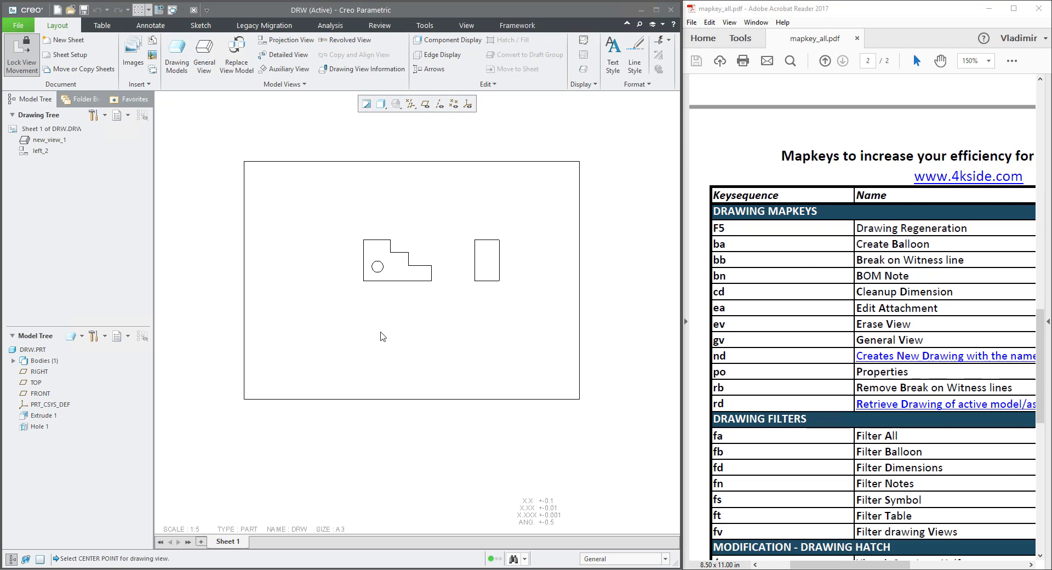
{"action": "key", "text": "g"}
{"action": "key", "text": "v"}
{"action": "left_click", "coordinate": [303, 351]}
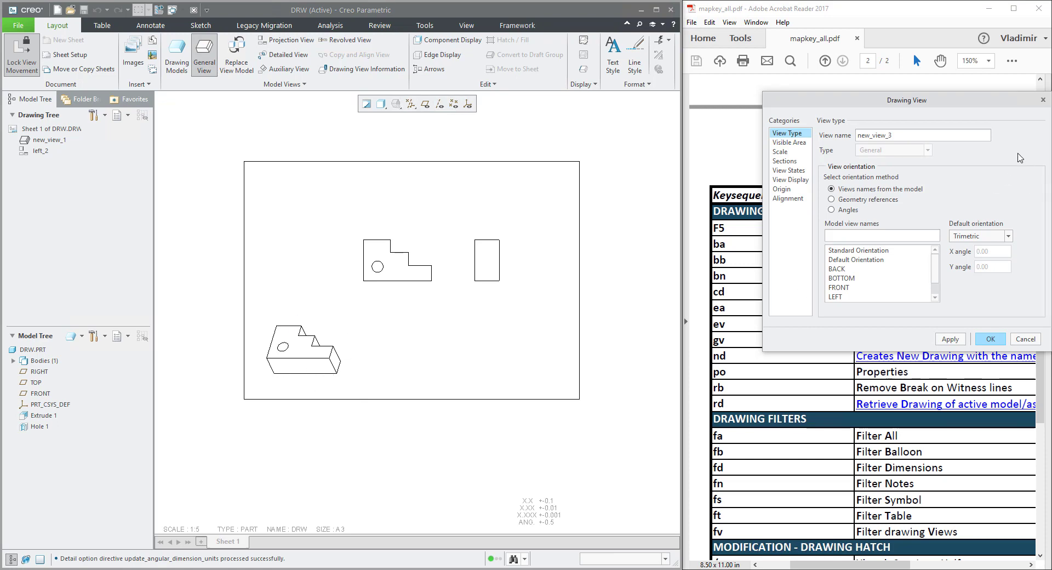
{"action": "left_click", "coordinate": [991, 339]}
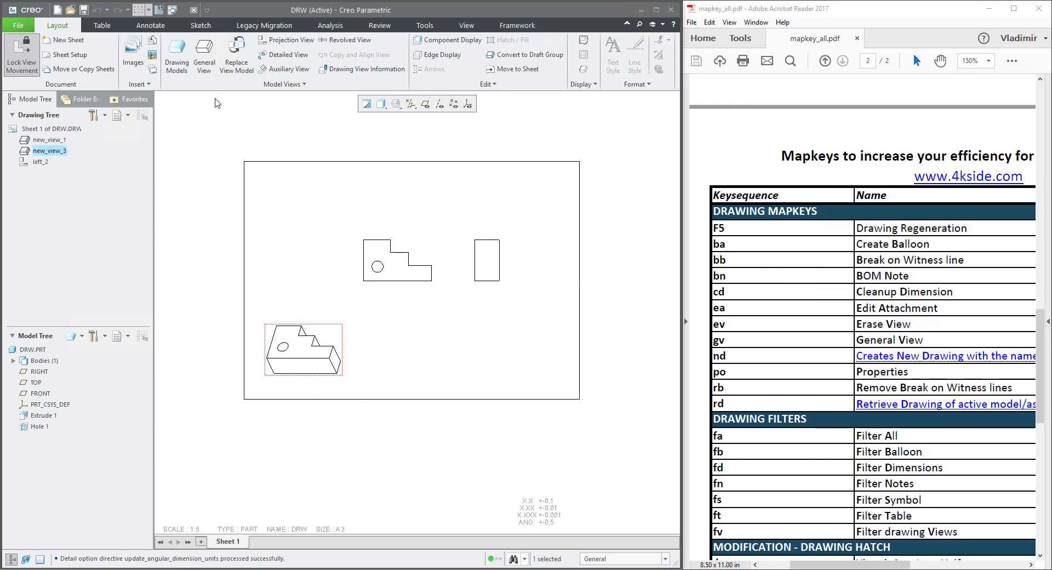
{"action": "left_click", "coordinate": [209, 62]}
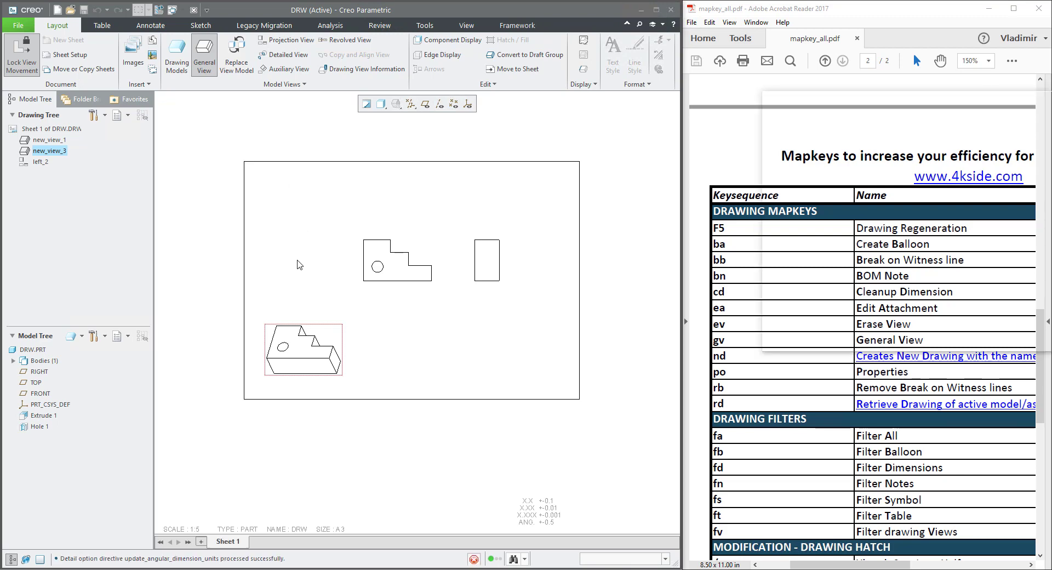
{"action": "left_click", "coordinate": [295, 236]}
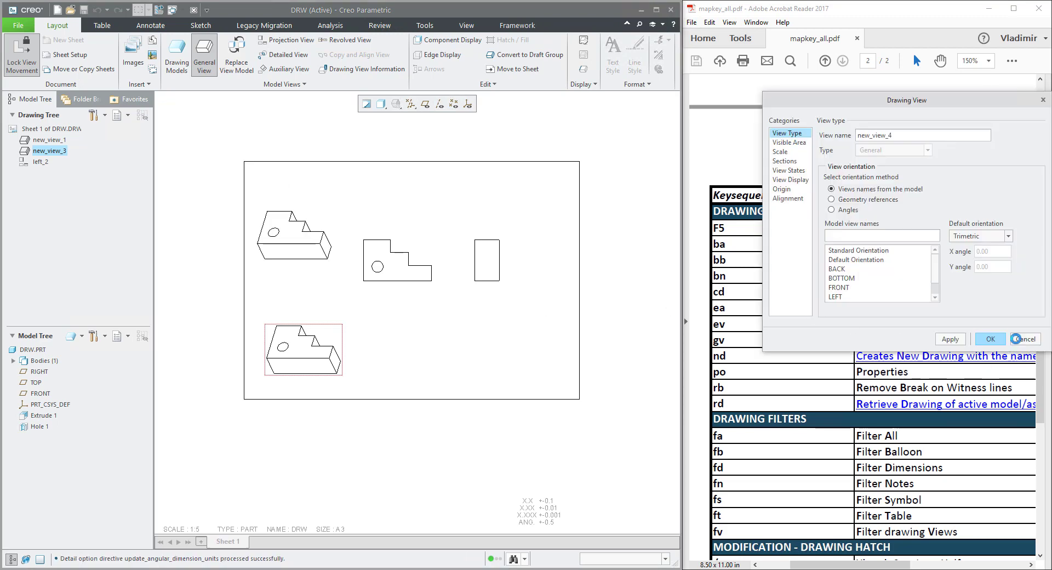
{"action": "left_click", "coordinate": [1026, 339]}
{"action": "left_click", "coordinate": [467, 452]}
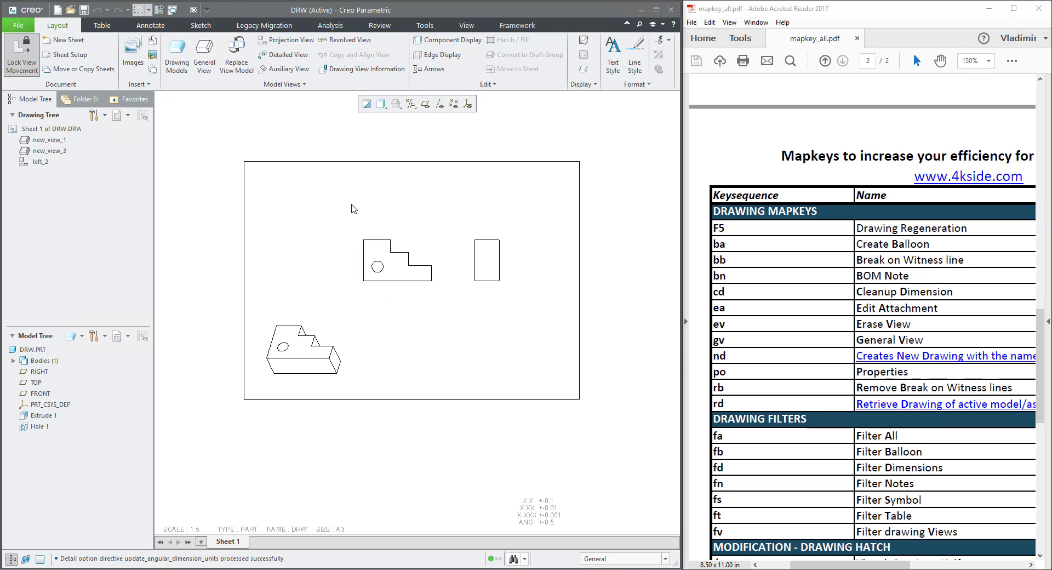
Show all model dimensions on the stepped general view through Show Model Annotations.
{"action": "scroll", "coordinate": [354, 208], "scroll_direction": "down", "scroll_amount": 1}
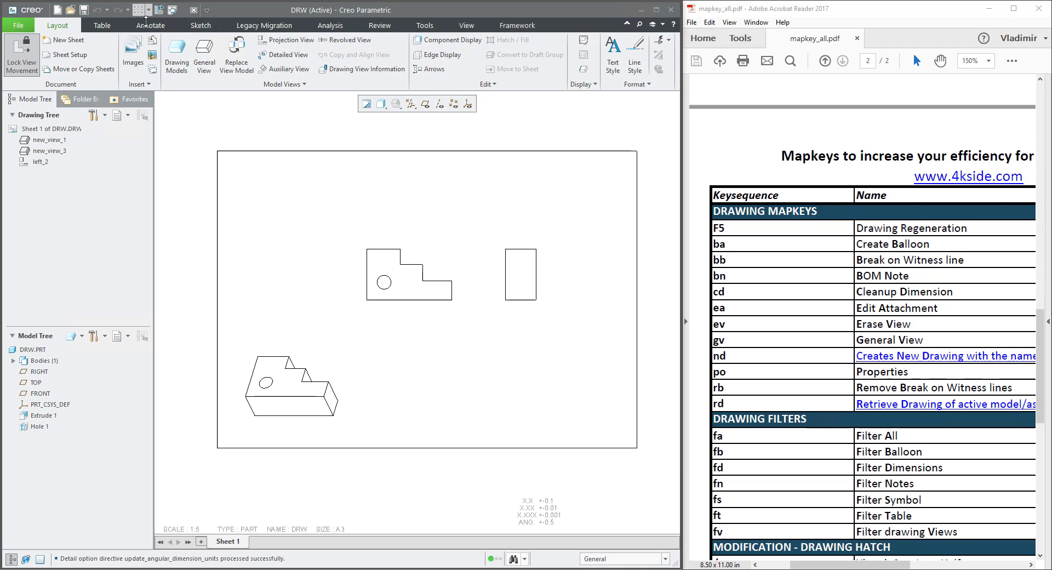
{"action": "left_click", "coordinate": [441, 292]}
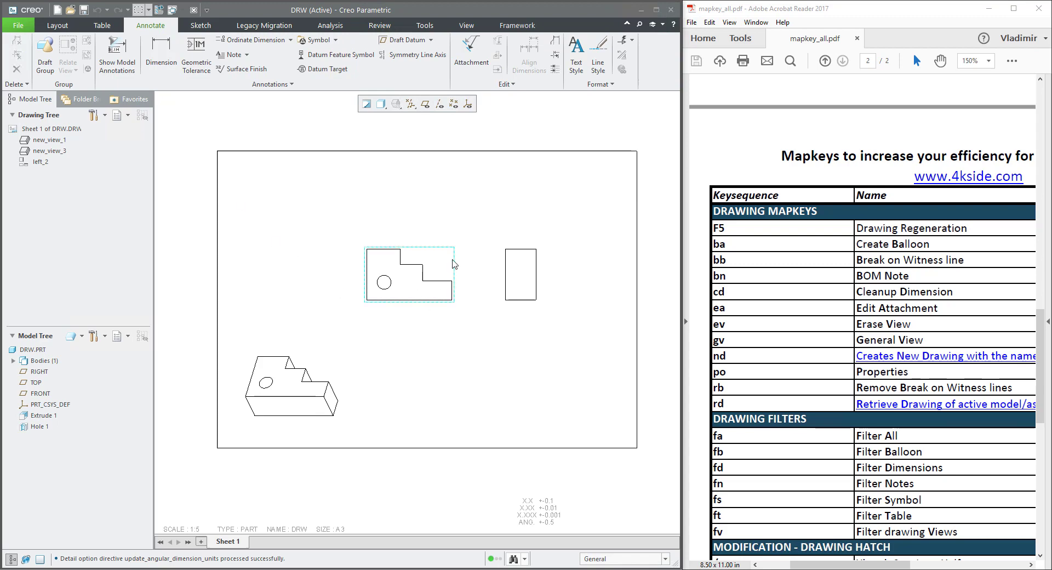
{"action": "left_click", "coordinate": [117, 55]}
{"action": "left_click", "coordinate": [439, 267]}
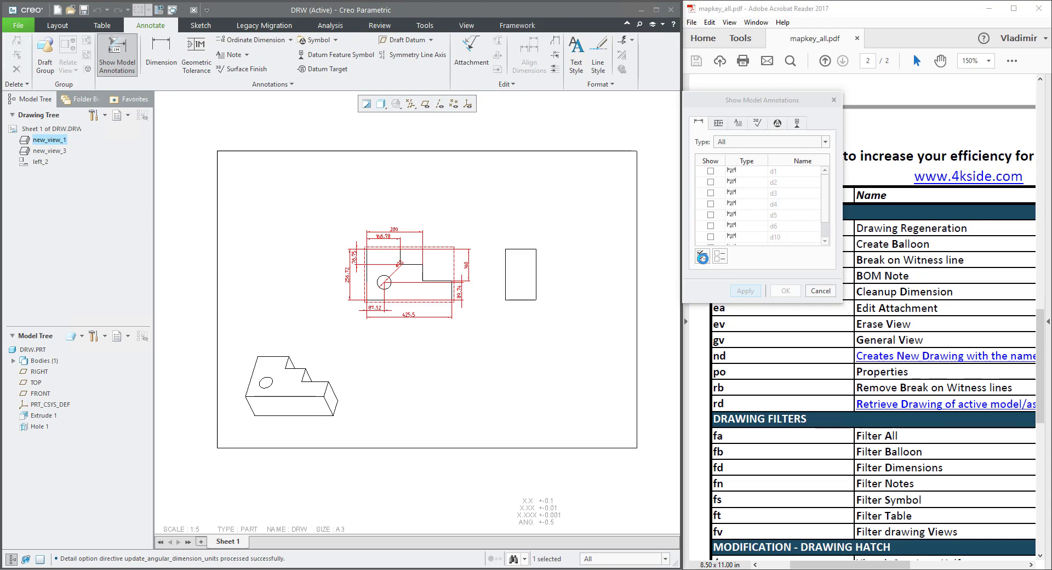
{"action": "left_click", "coordinate": [702, 255]}
{"action": "left_click", "coordinate": [747, 290]}
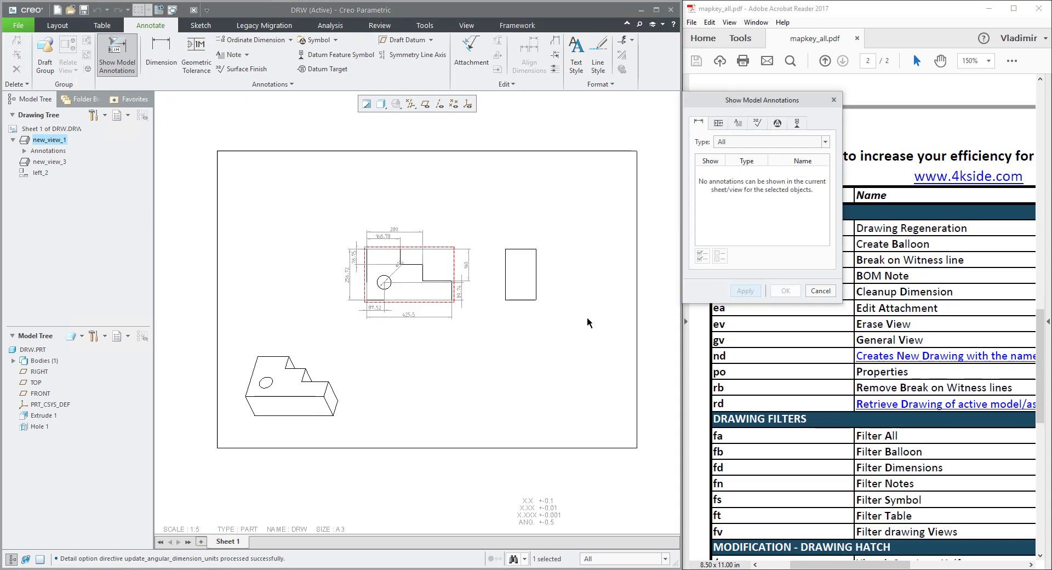
Show the hole's axis A_1 on the stepped view and accept the model annotations.
{"action": "left_click", "coordinate": [798, 124]}
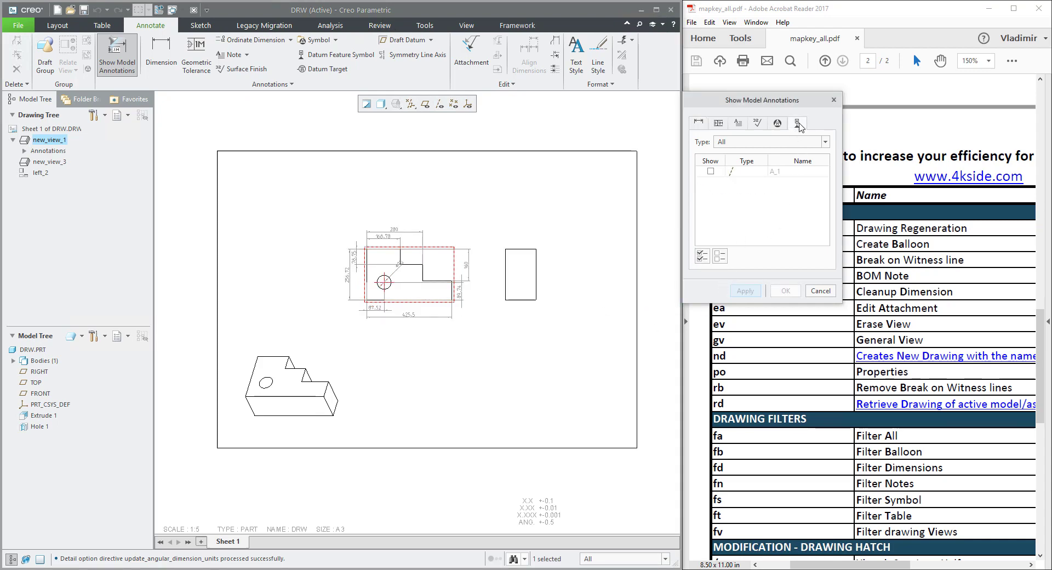
{"action": "left_click", "coordinate": [711, 171]}
{"action": "left_click", "coordinate": [785, 290]}
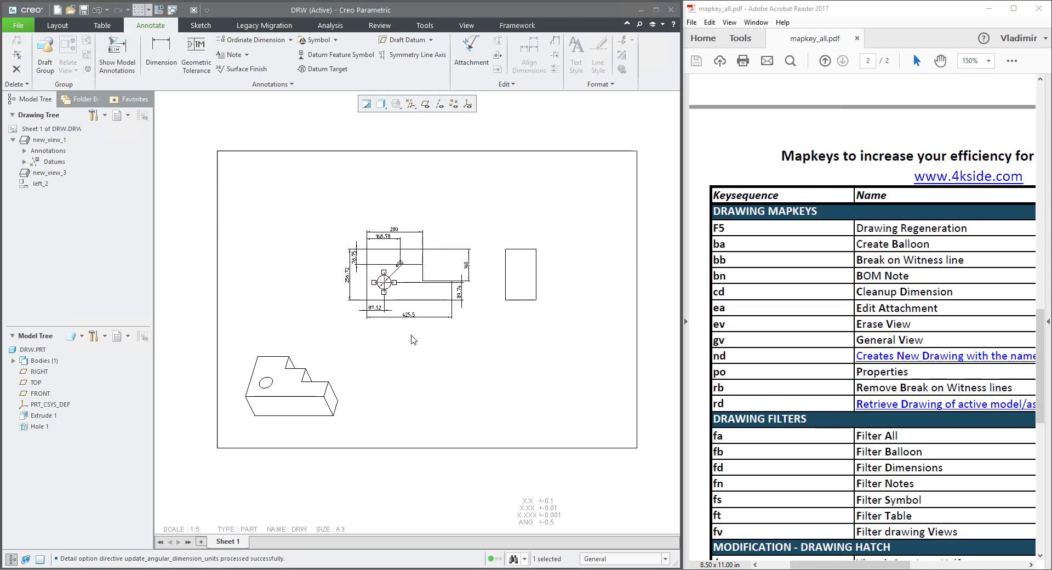
Clean up the four vertical dimensions on the left side of the stepped view with the cd mapkey.
{"action": "scroll", "coordinate": [444, 268], "scroll_direction": "up", "scroll_amount": 3}
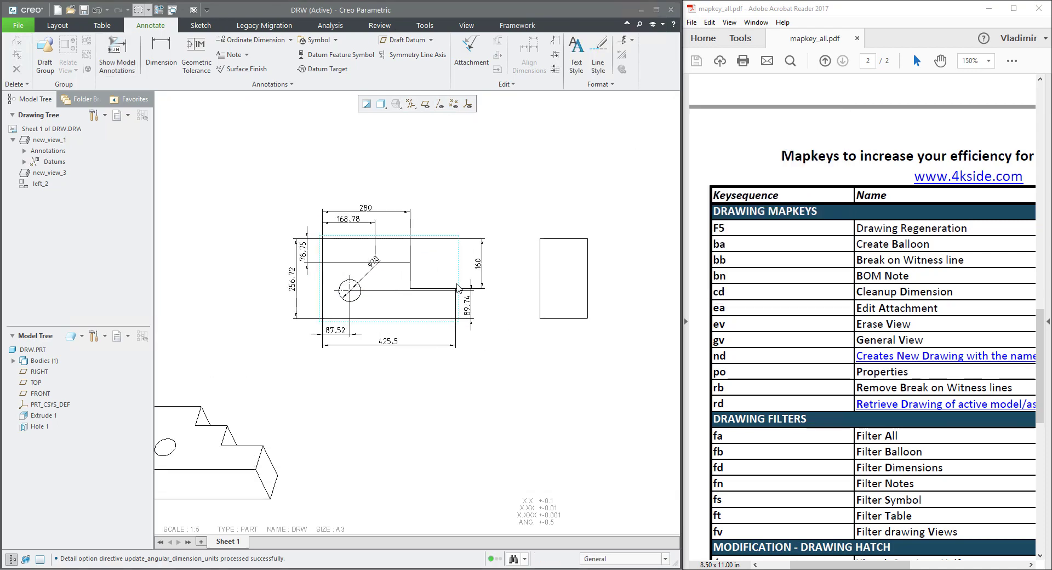
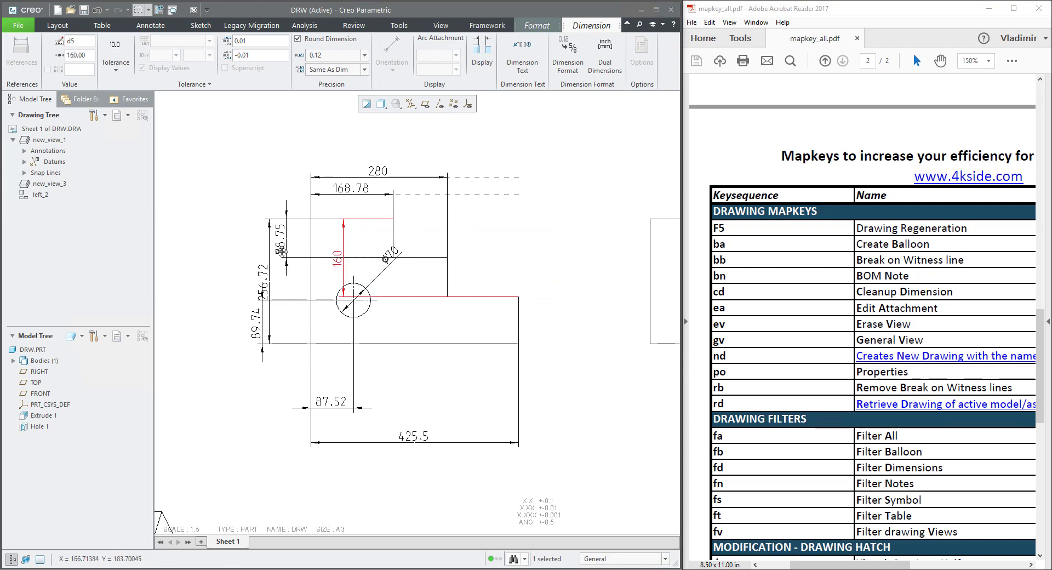
{"action": "left_click", "coordinate": [280, 264]}
{"action": "left_click_drag", "start_coordinate": [231, 182], "coordinate": [297, 389]}
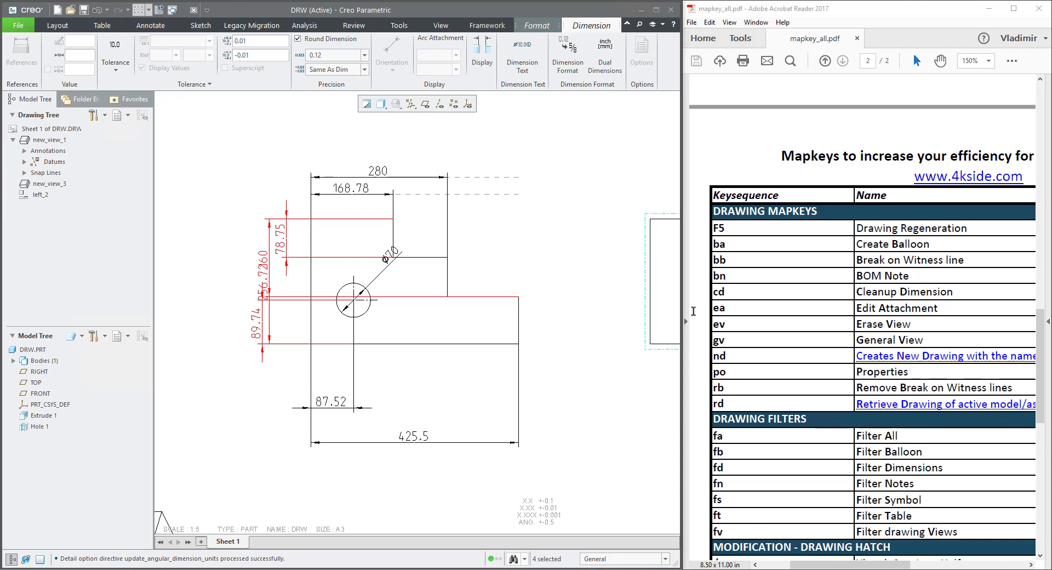
{"action": "key", "text": "c"}
{"action": "key", "text": "d"}
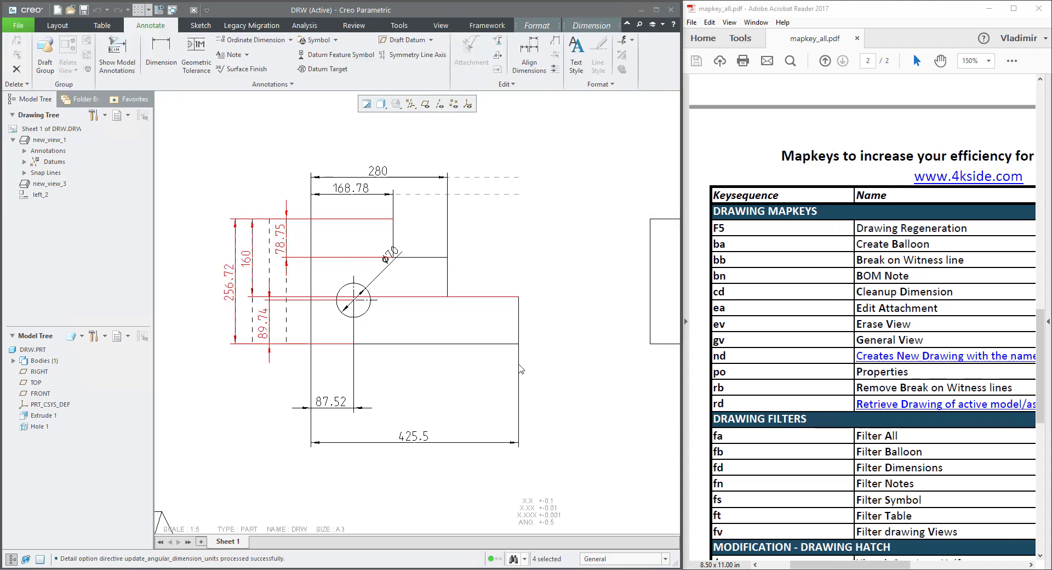
{"action": "left_click", "coordinate": [253, 386]}
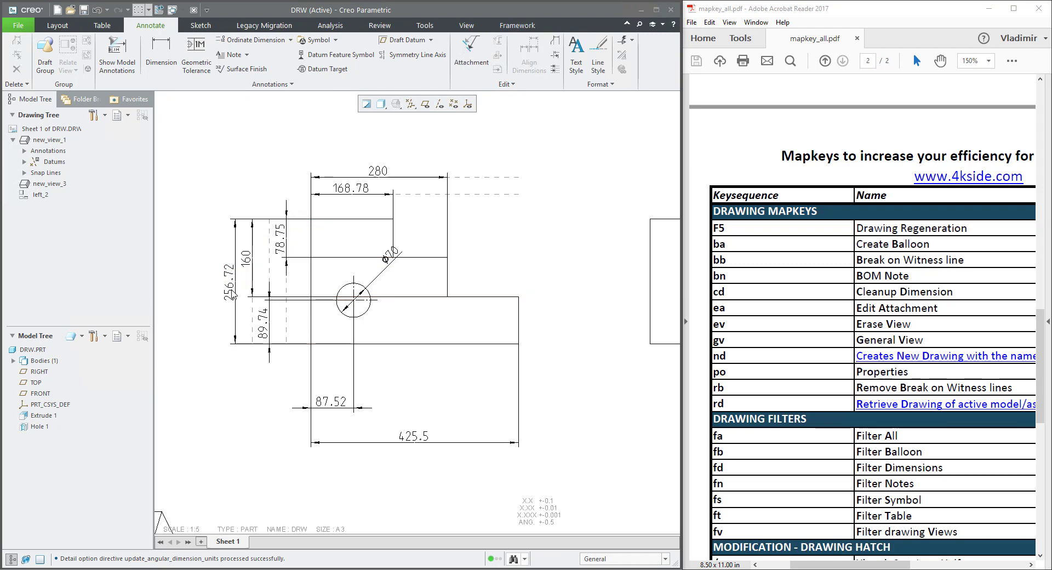
Move the 78.75 and 89.74 dimensions to the right side of the stepped view and clean up their spacing.
{"action": "left_click", "coordinate": [289, 248]}
{"action": "left_click_drag", "start_coordinate": [285, 245], "coordinate": [583, 237]}
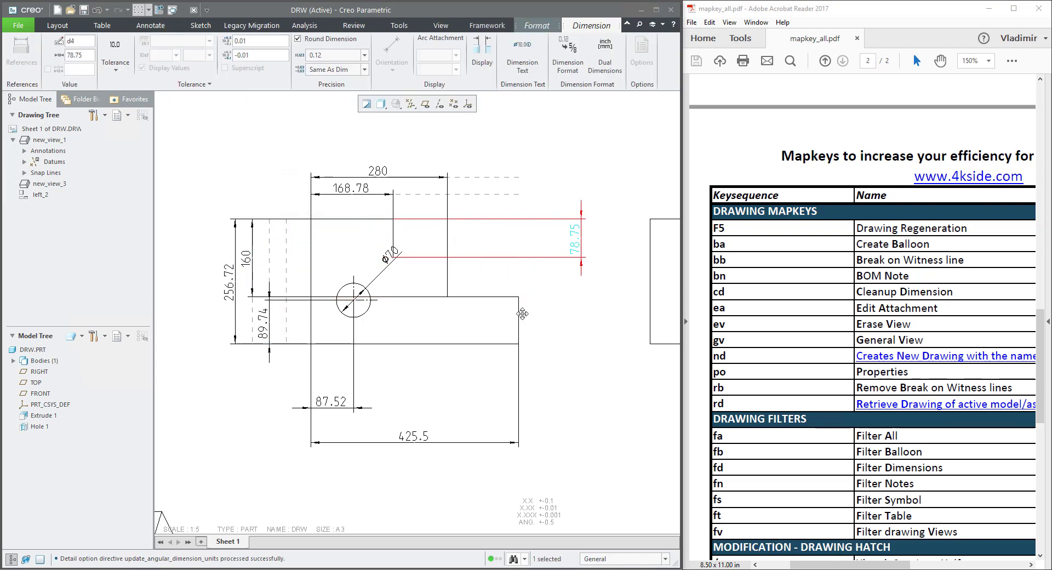
{"action": "left_click", "coordinate": [265, 327]}
{"action": "left_click_drag", "start_coordinate": [267, 328], "coordinate": [570, 310]}
{"action": "mouse_move", "coordinate": [624, 382]}
{"action": "left_mouse_down"}
{"action": "mouse_move", "coordinate": [565, 231]}
{"action": "mouse_move", "coordinate": [540, 200]}
{"action": "left_mouse_up"}
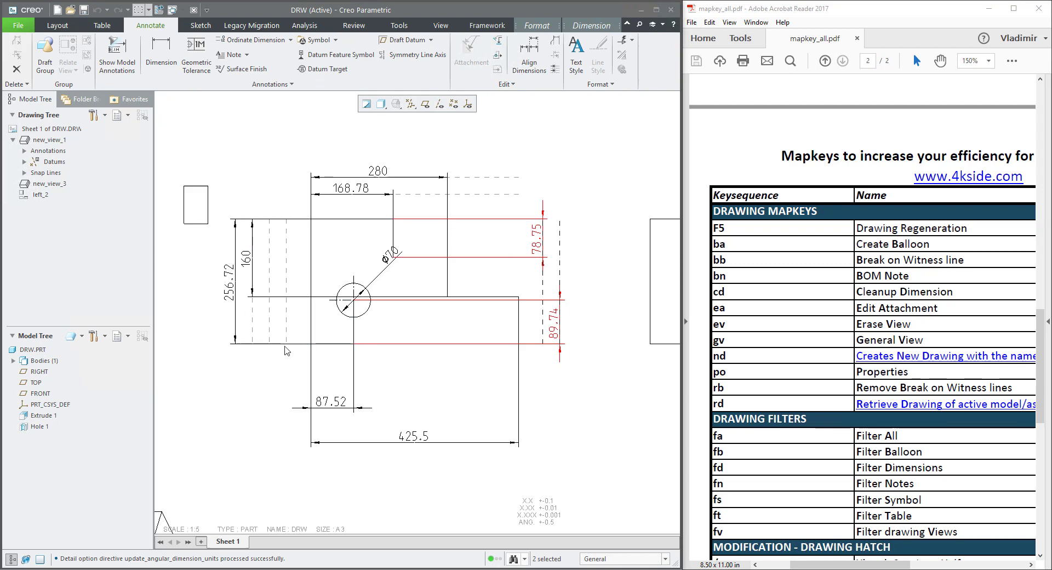
Clean up the 256.72 and 160 dimensions left of the stepped view and delete the two unused outer snap lines.
{"action": "left_click_drag", "start_coordinate": [284, 350], "coordinate": [184, 186]}
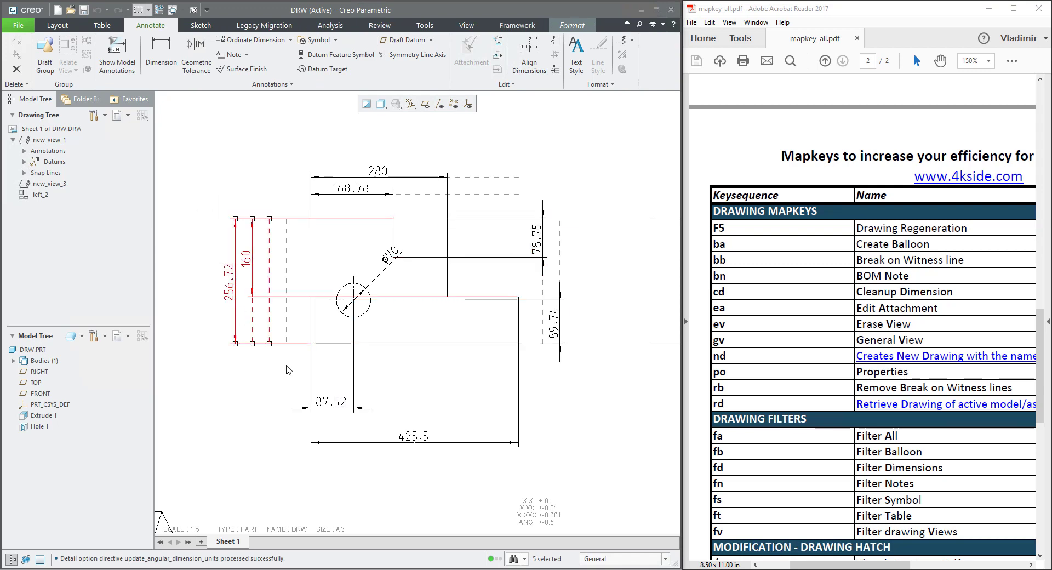
{"action": "left_click", "coordinate": [254, 377]}
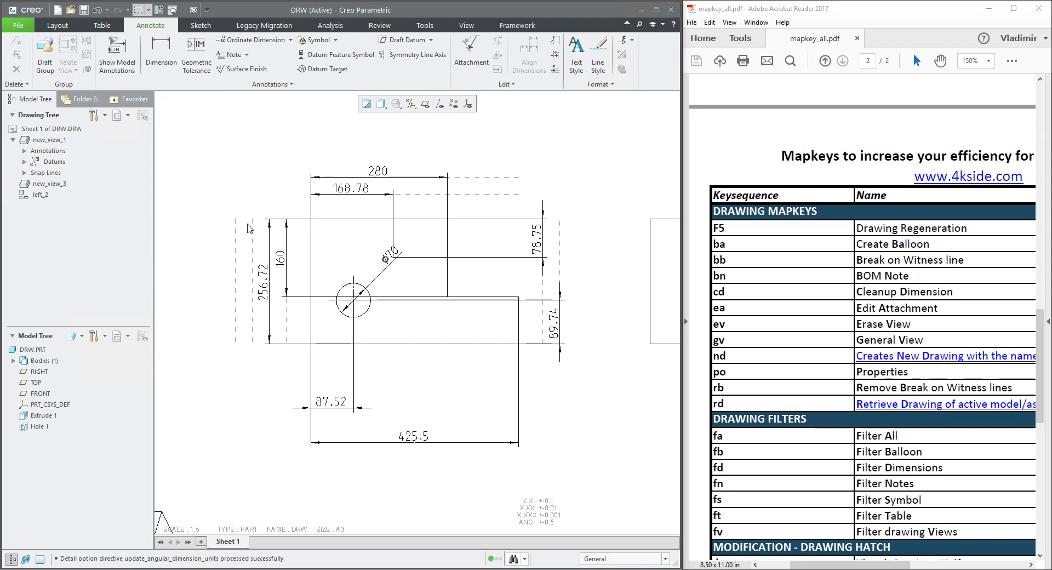
{"action": "left_click_drag", "start_coordinate": [220, 196], "coordinate": [265, 247]}
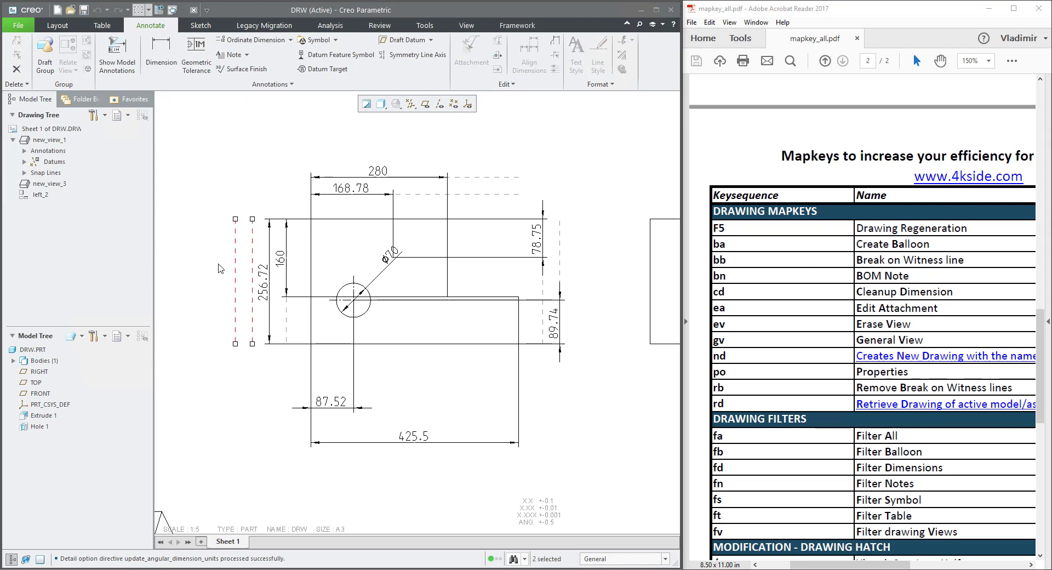
{"action": "key", "text": "Delete"}
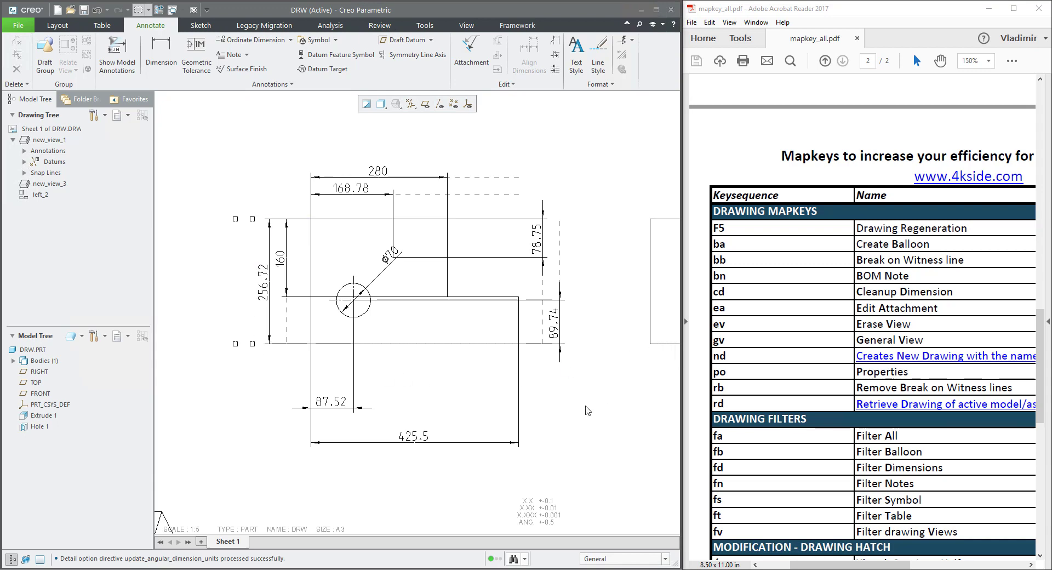
Break the 280 dimension's right witness line just above the part's top edge with the bb mapkey.
{"action": "scroll", "coordinate": [453, 221], "scroll_direction": "up", "scroll_amount": 1}
{"action": "scroll", "coordinate": [453, 221], "scroll_direction": "up", "scroll_amount": 1}
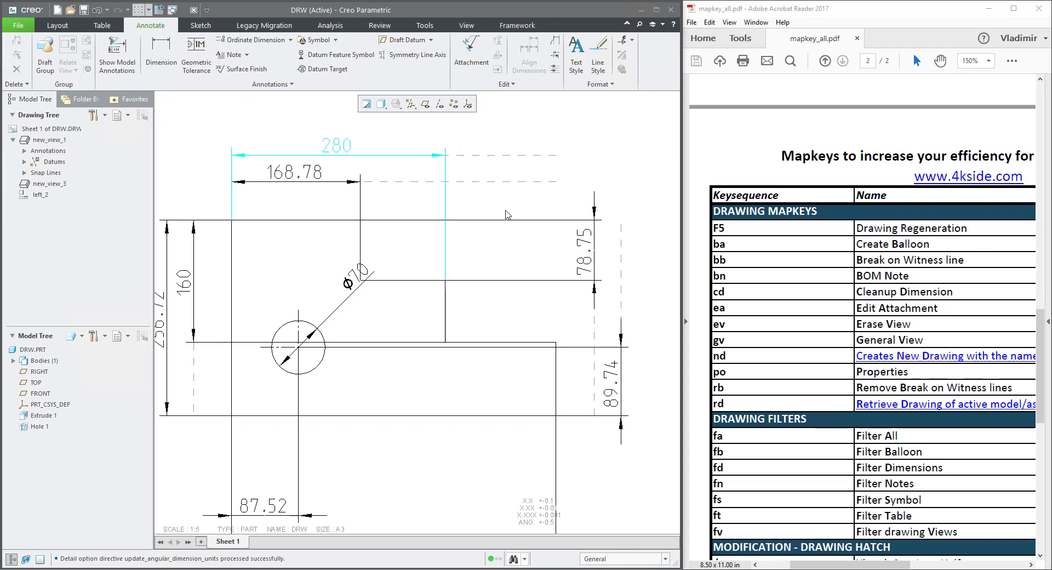
{"action": "key", "text": "b"}
{"action": "key", "text": "b"}
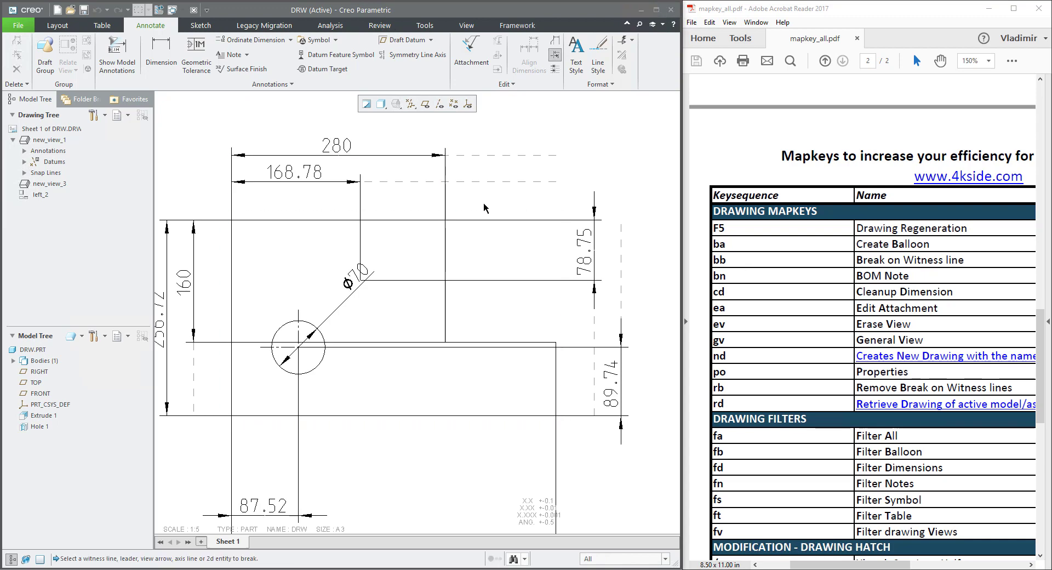
{"action": "left_click", "coordinate": [445, 208]}
{"action": "left_click", "coordinate": [443, 226]}
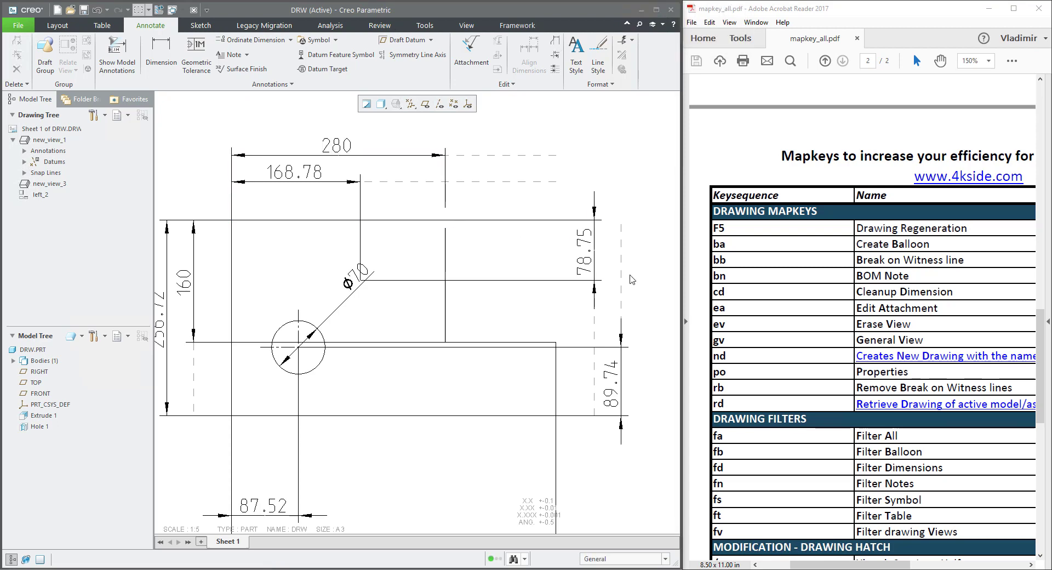
Remove the break from the 280 dimension's witness line with the rb mapkey.
{"action": "left_click", "coordinate": [448, 206]}
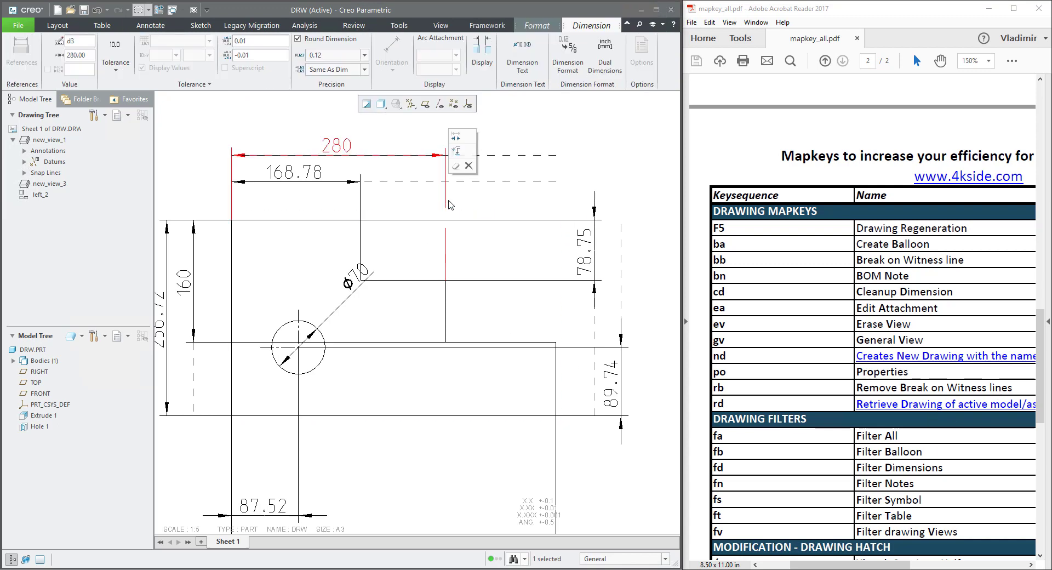
{"action": "key", "text": "r"}
{"action": "key", "text": "b"}
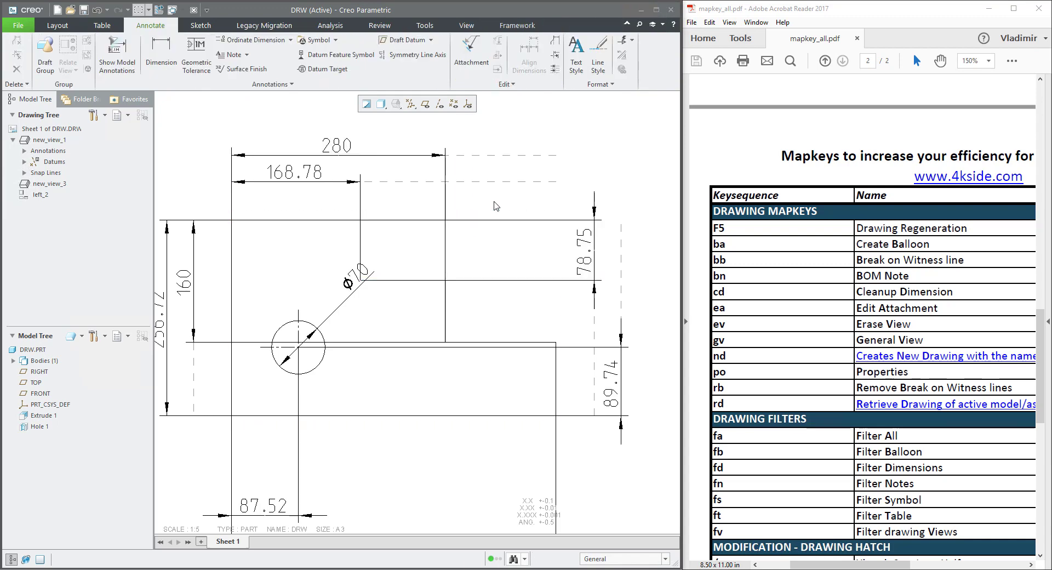
Erase the dimensioned stepped view and the trimetric view from the sheet with the ev mapkey.
{"action": "scroll", "coordinate": [515, 237], "scroll_direction": "up", "scroll_amount": 3}
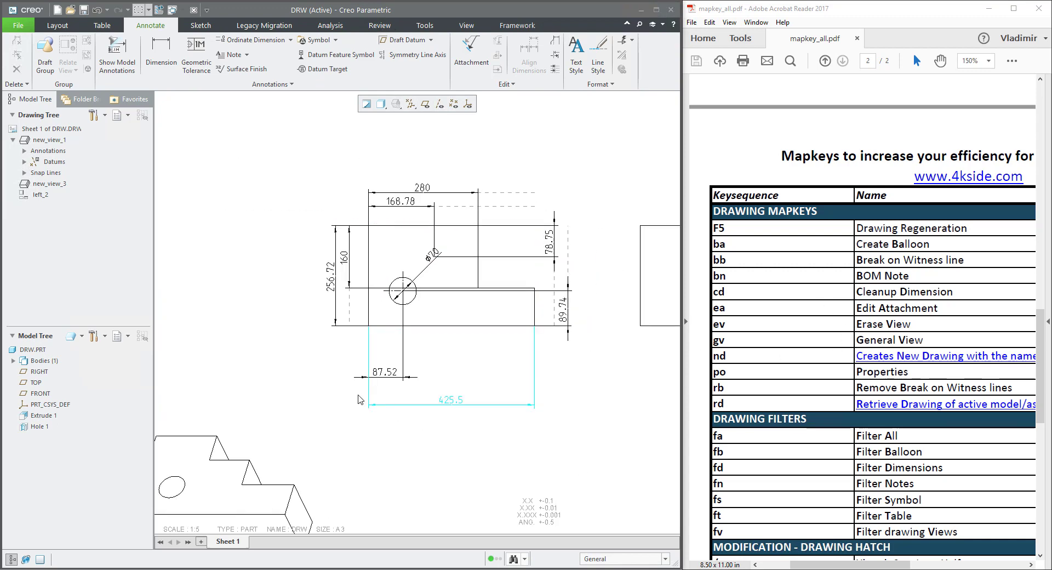
{"action": "left_click", "coordinate": [77, 28]}
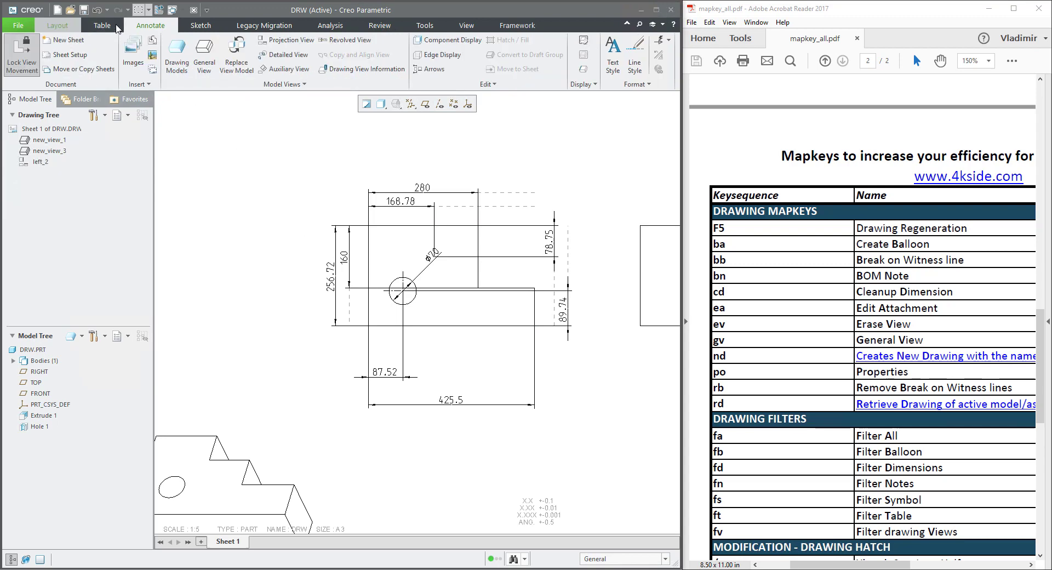
{"action": "scroll", "coordinate": [323, 296], "scroll_direction": "up", "scroll_amount": 2}
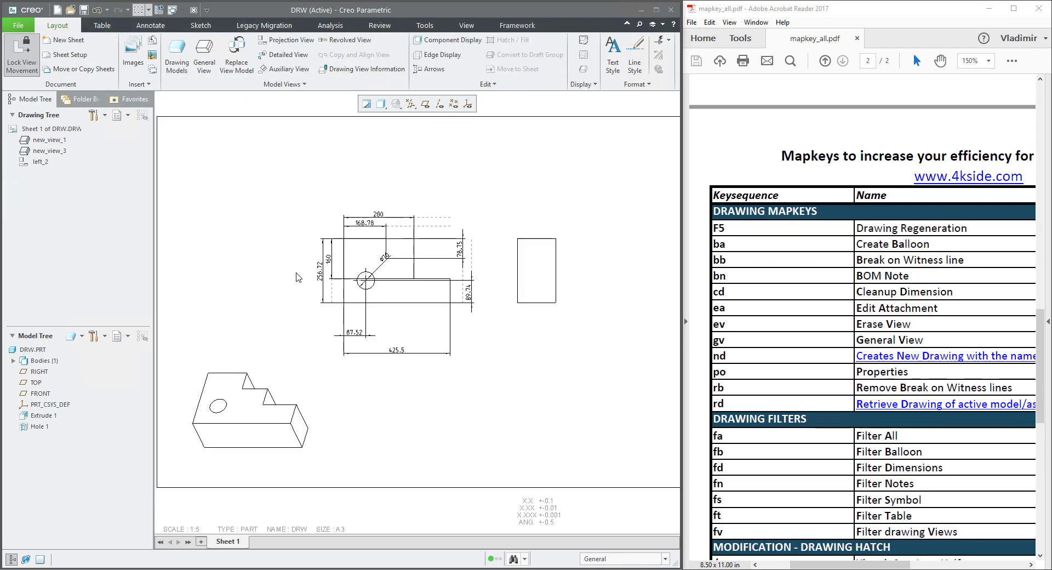
{"action": "scroll", "coordinate": [316, 277], "scroll_direction": "down", "scroll_amount": 2}
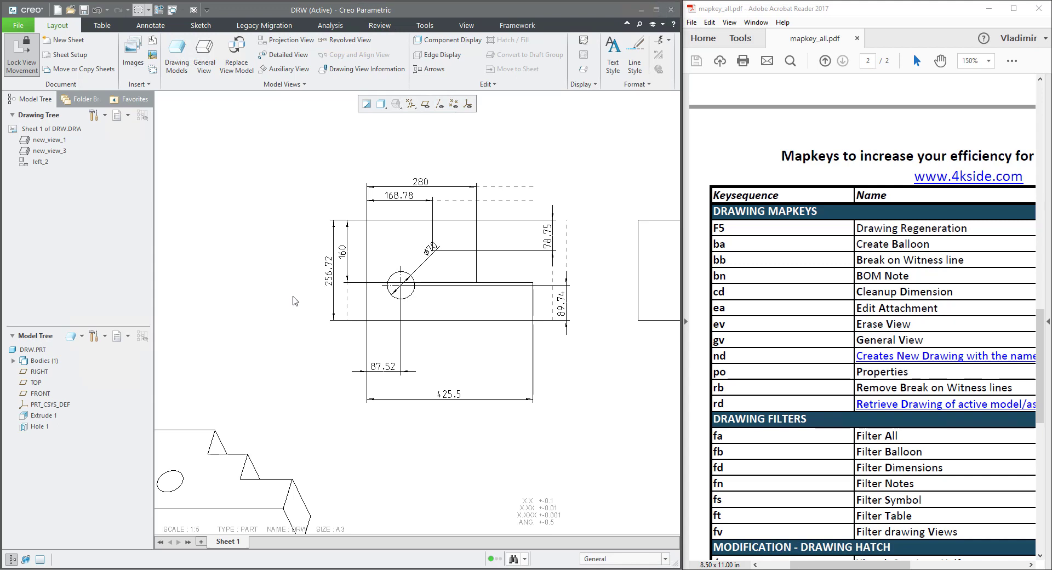
{"action": "key", "text": "v"}
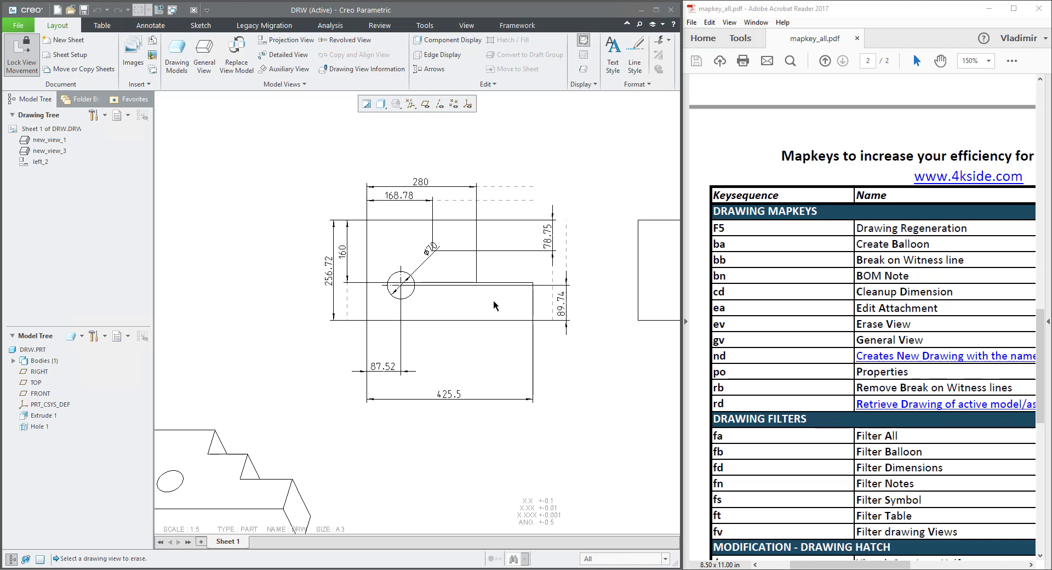
{"action": "left_click", "coordinate": [493, 261]}
{"action": "scroll", "coordinate": [411, 281], "scroll_direction": "up", "scroll_amount": 3}
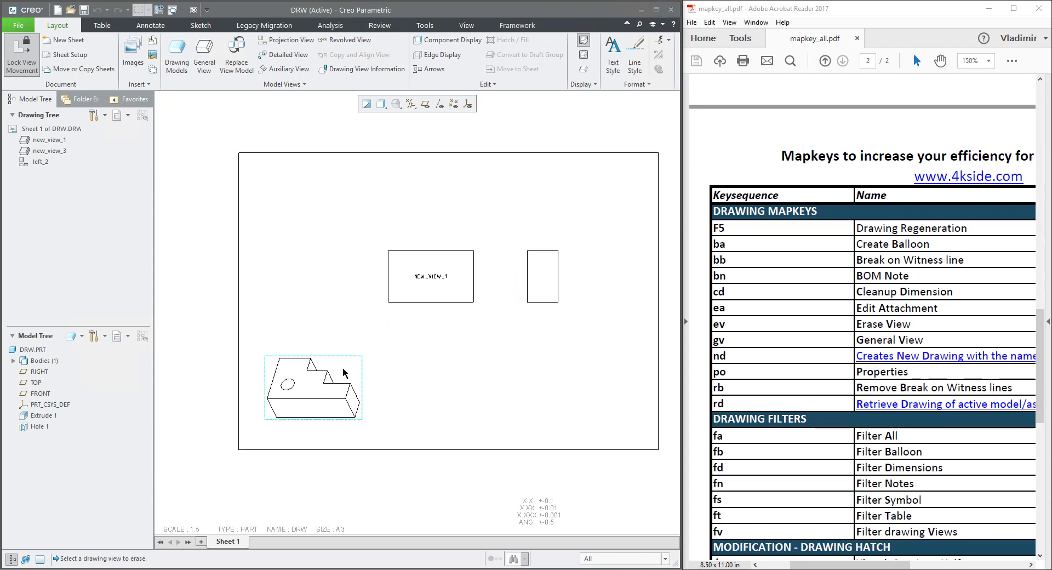
{"action": "left_click", "coordinate": [343, 366]}
{"action": "middle_click", "coordinate": [335, 292]}
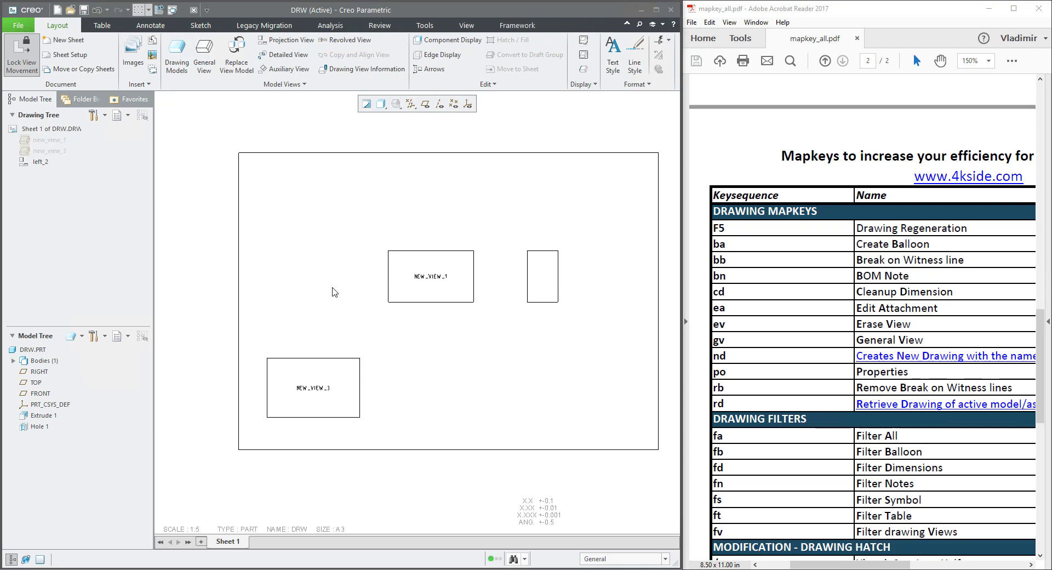
Resume the erased trimetric view and the erased dimensioned stepped view.
{"action": "left_click", "coordinate": [346, 382]}
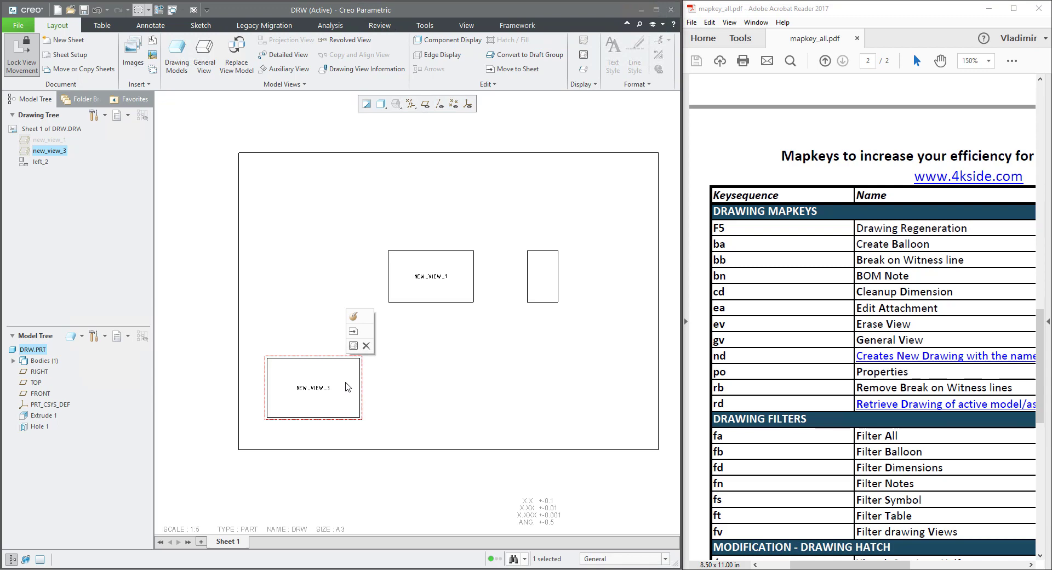
{"action": "left_click", "coordinate": [352, 347]}
{"action": "left_click", "coordinate": [419, 267]}
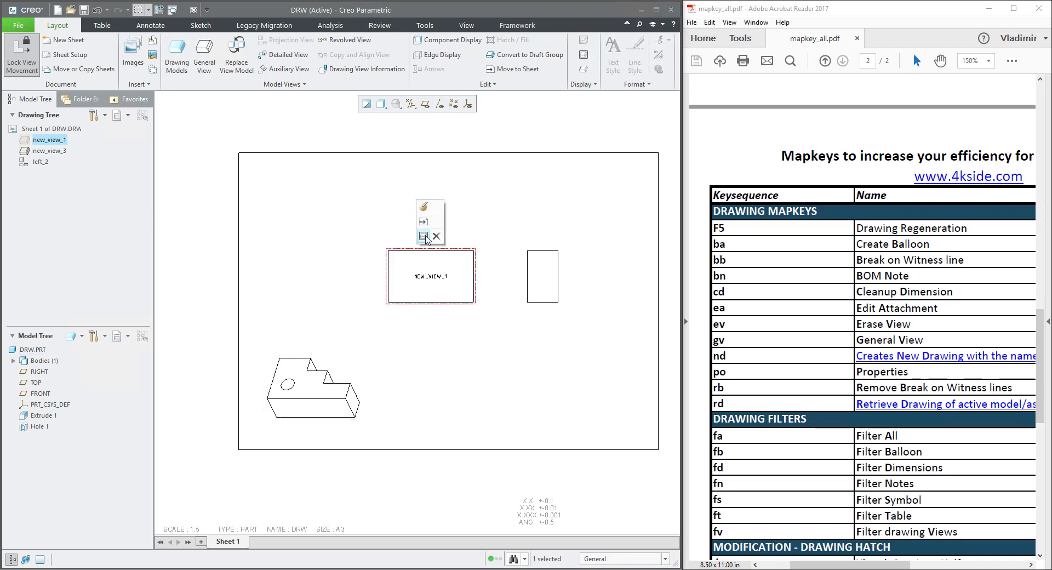
{"action": "left_click", "coordinate": [423, 235]}
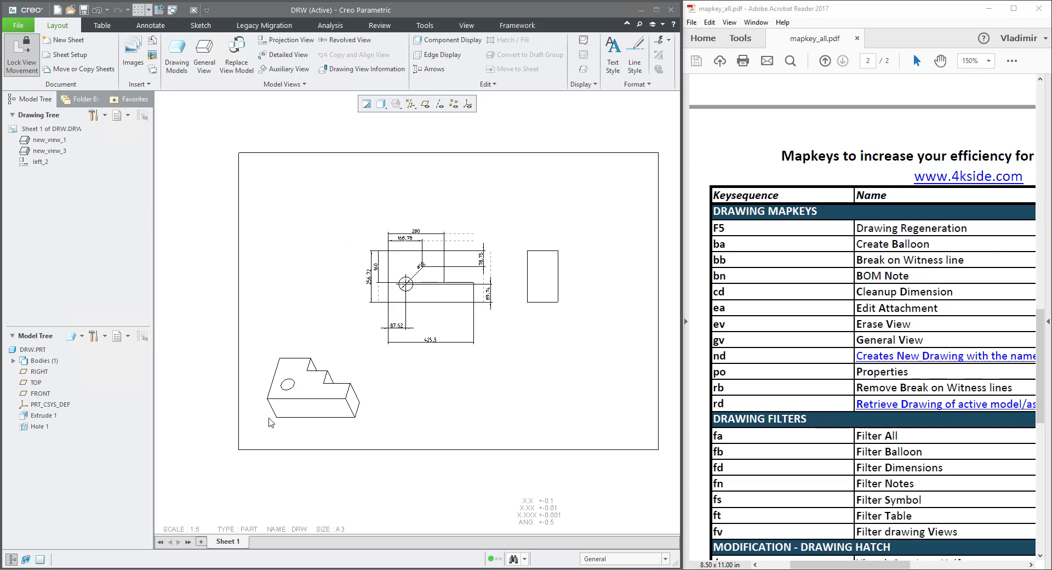
{"action": "right_click", "coordinate": [230, 546]}
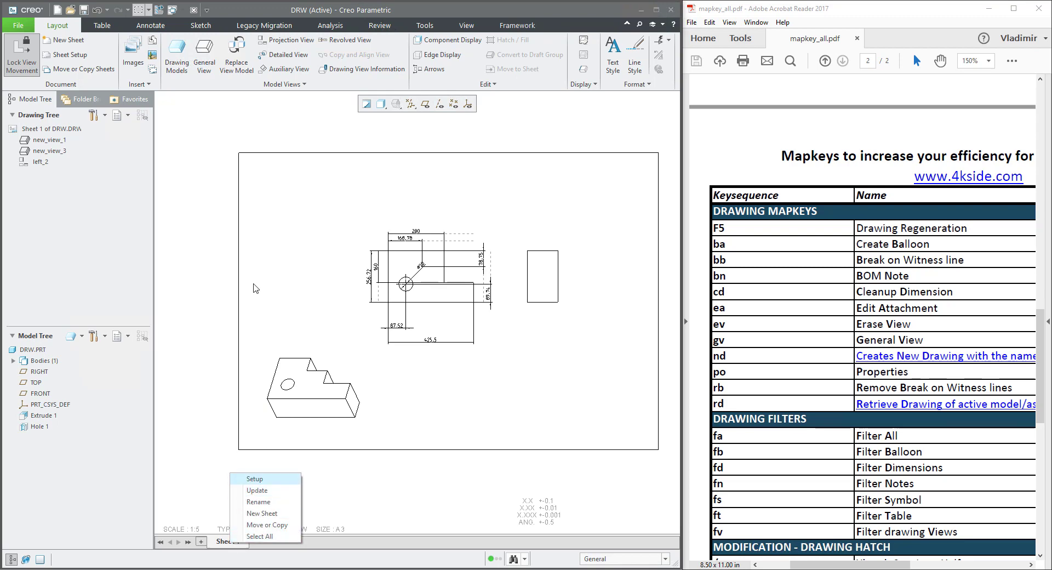
{"action": "left_click", "coordinate": [332, 285]}
{"action": "scroll", "coordinate": [332, 285], "scroll_direction": "down", "scroll_amount": 1}
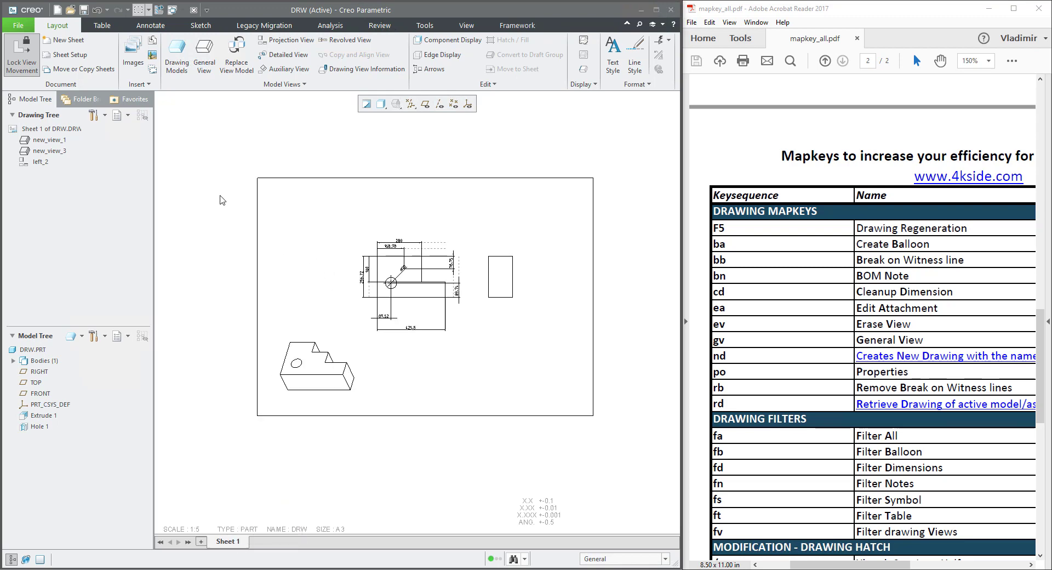
Dimension the top edge of the plain rectangular side view, placing the dimension above the view.
{"action": "left_click", "coordinate": [151, 25]}
{"action": "left_click", "coordinate": [162, 55]}
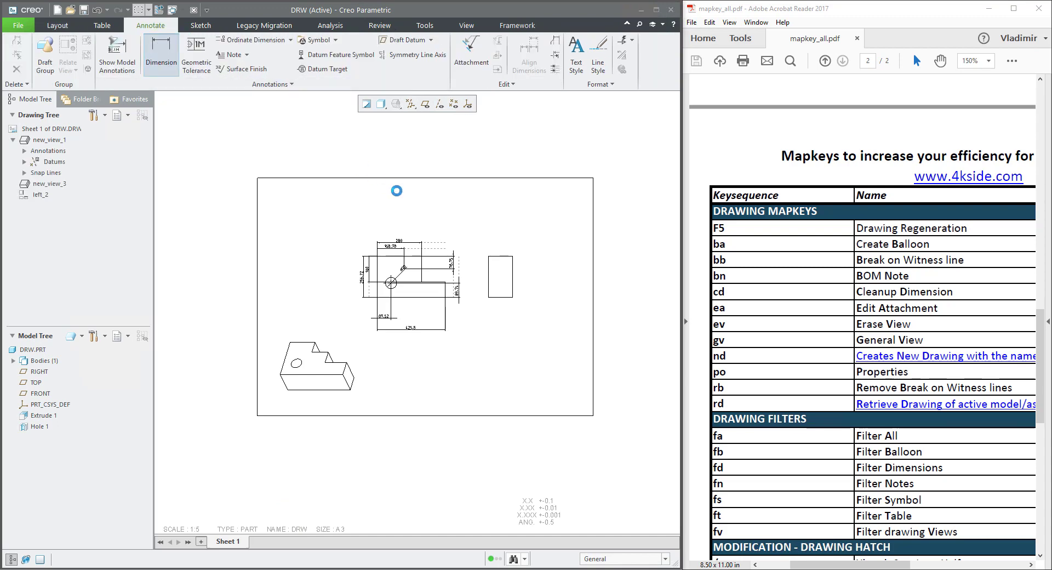
{"action": "left_click", "coordinate": [503, 257]}
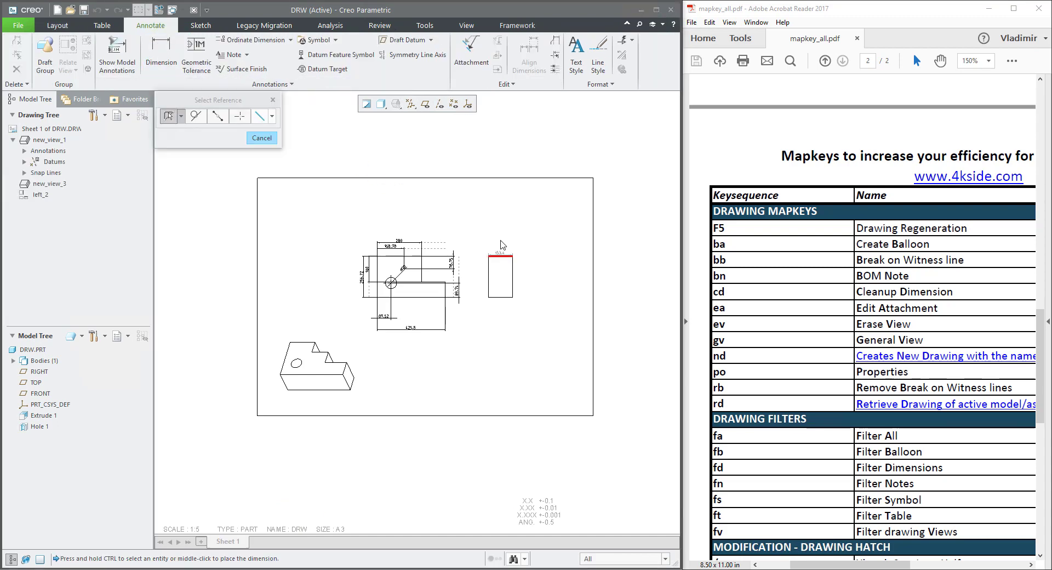
{"action": "middle_click", "coordinate": [500, 239]}
{"action": "scroll", "coordinate": [515, 240], "scroll_direction": "down", "scroll_amount": 8}
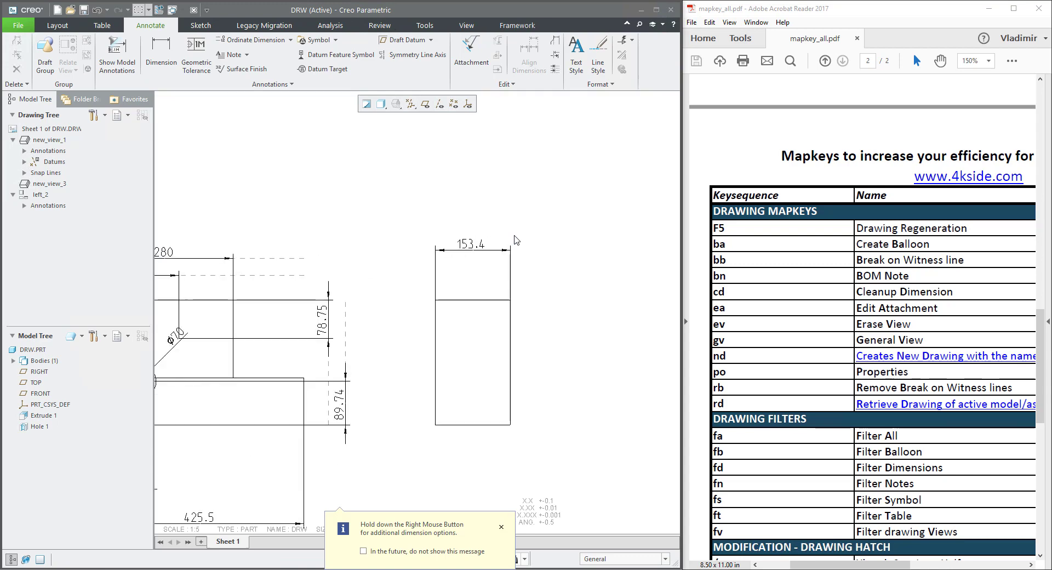
{"action": "scroll", "coordinate": [391, 144], "scroll_direction": "up", "scroll_amount": 1}
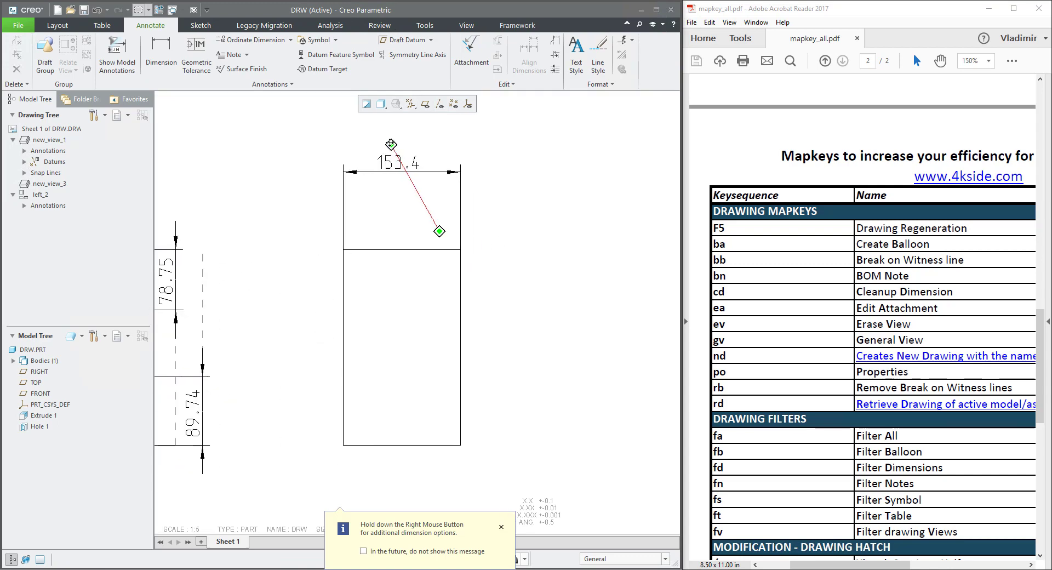
Dimension the right vertical edge of the side view, placing the dimension to its right.
{"action": "left_click", "coordinate": [165, 47]}
{"action": "left_click", "coordinate": [536, 318]}
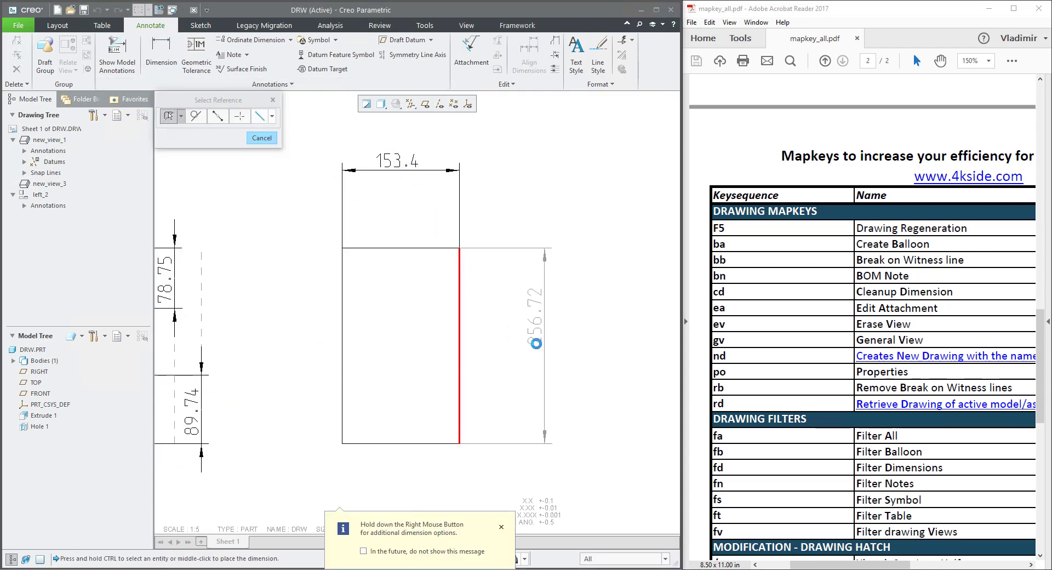
{"action": "middle_click", "coordinate": [545, 351]}
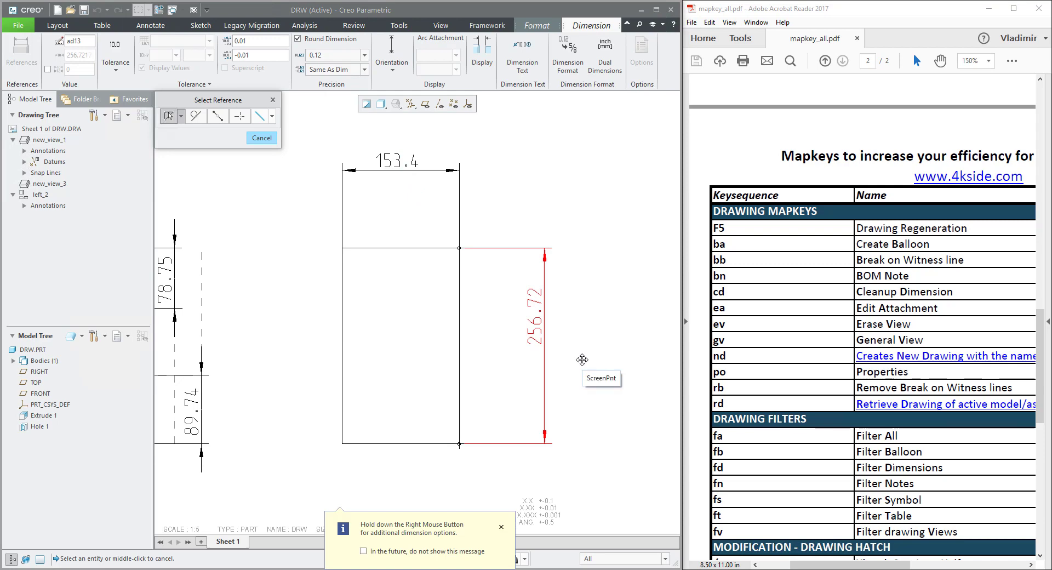
{"action": "middle_click", "coordinate": [583, 362]}
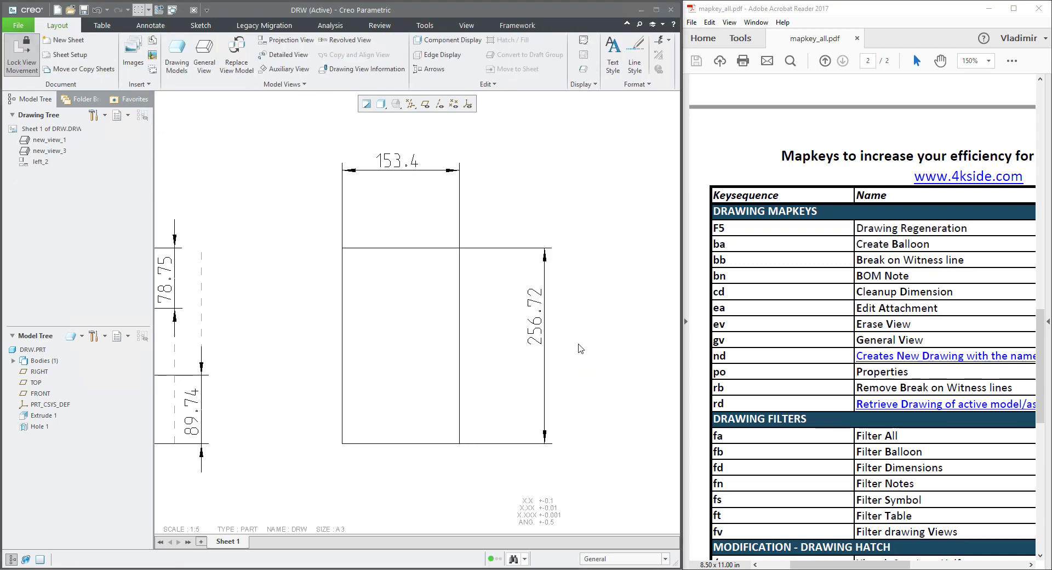
Place a balloon note reading 1 near the sheet's upper right corner with the bn mapkey.
{"action": "scroll", "coordinate": [560, 305], "scroll_direction": "down", "scroll_amount": 3}
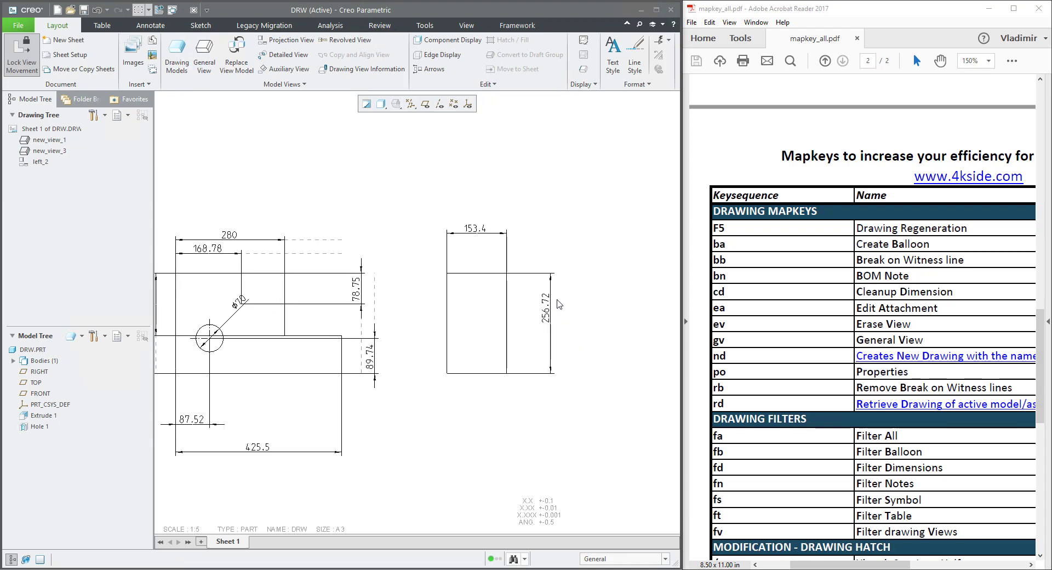
{"action": "scroll", "coordinate": [560, 305], "scroll_direction": "down", "scroll_amount": 1}
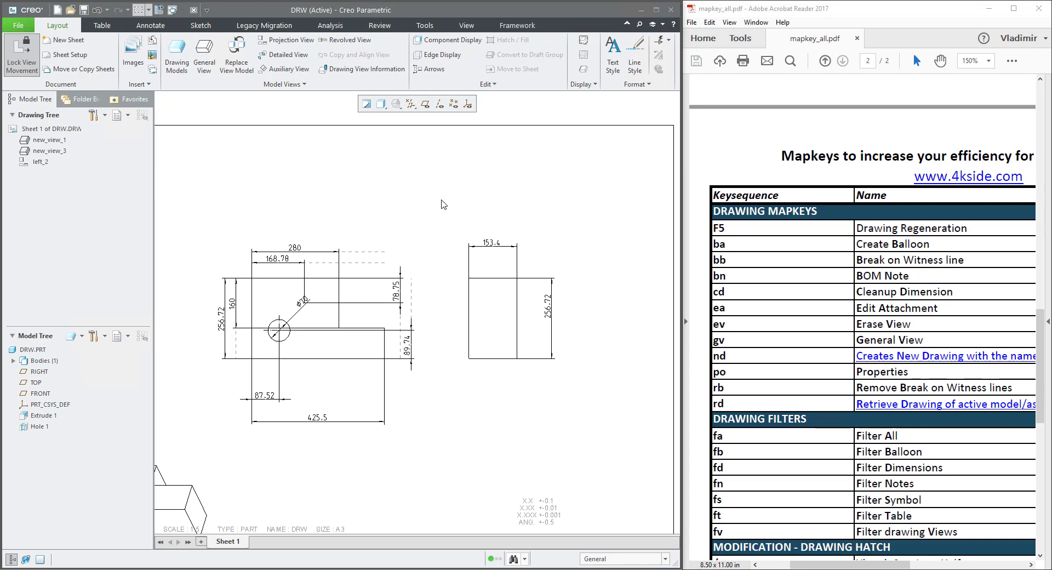
{"action": "mouse_move", "coordinate": [416, 195]}
{"action": "middle_mouse_down"}
{"action": "mouse_move", "coordinate": [386, 192]}
{"action": "mouse_move", "coordinate": [377, 215]}
{"action": "middle_mouse_up"}
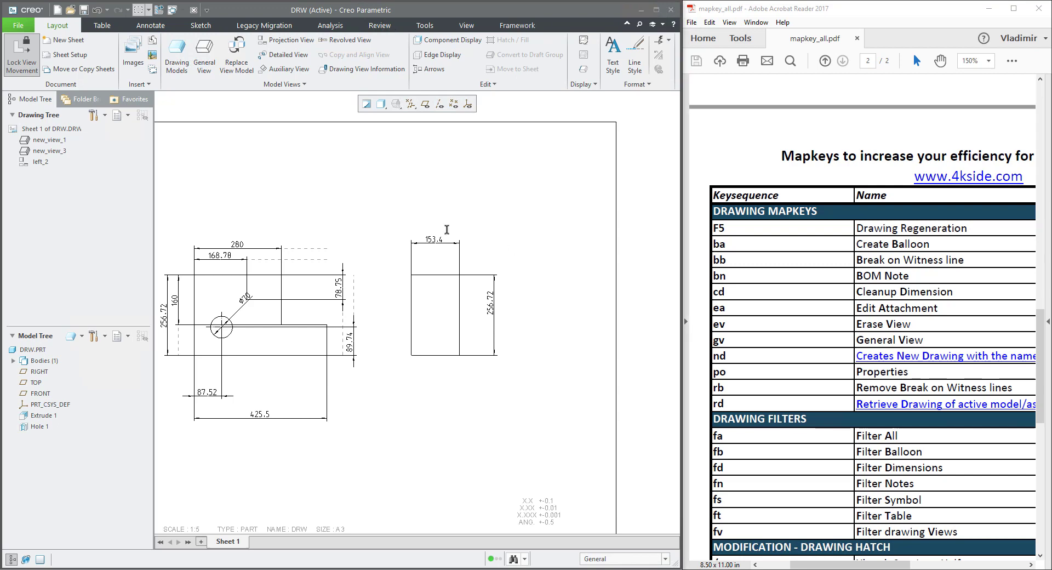
{"action": "key", "text": "n"}
{"action": "left_click", "coordinate": [530, 196]}
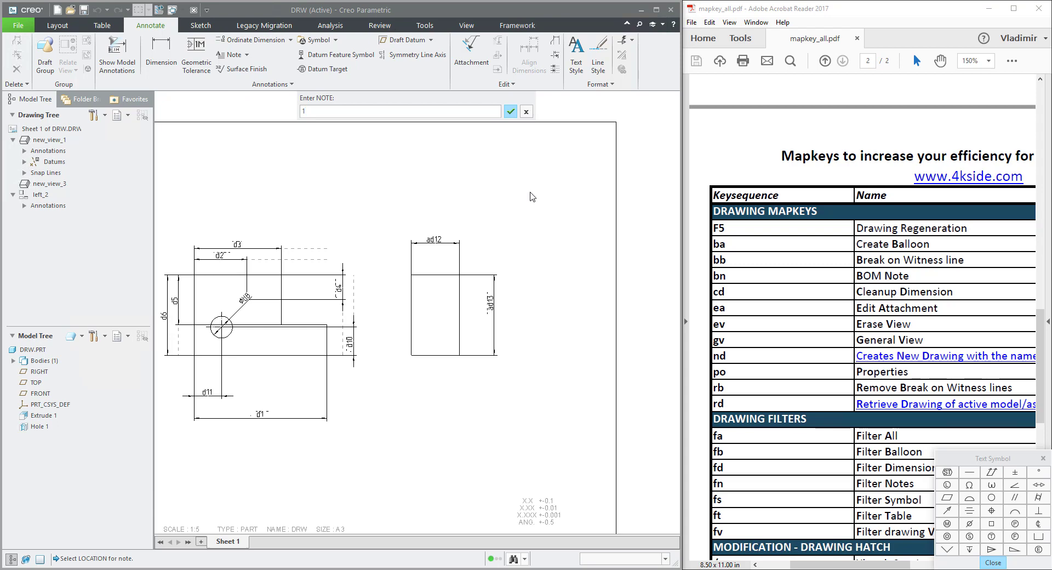
{"action": "key", "text": "Return"}
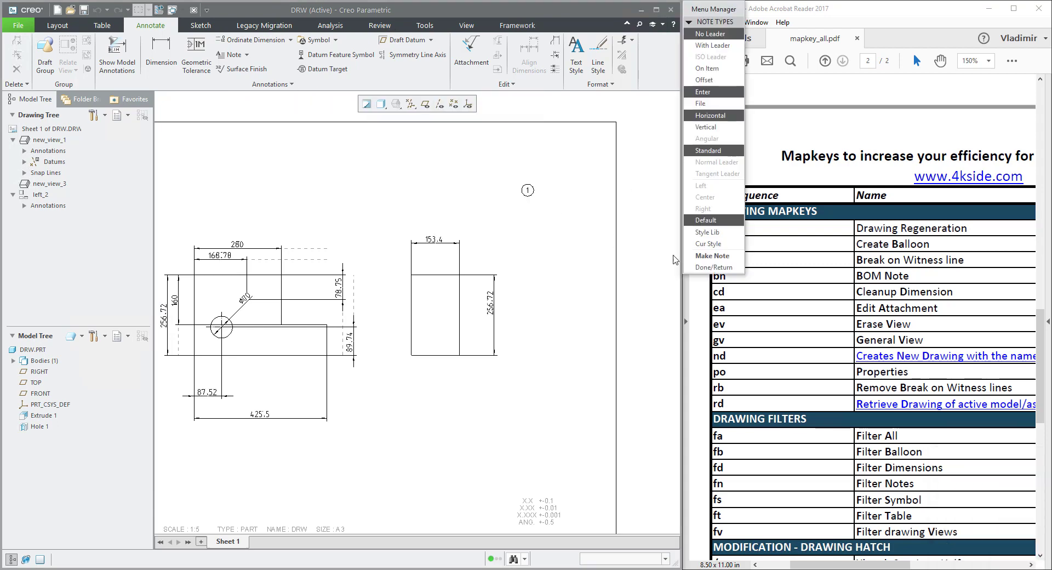
{"action": "left_click", "coordinate": [711, 267]}
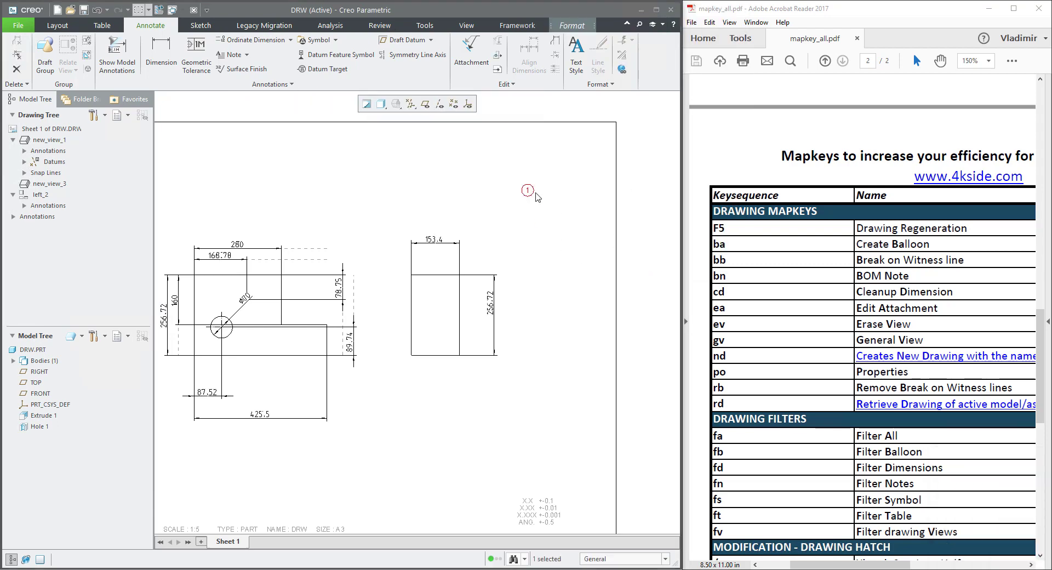
Place a balloon note reading 3 just above the stepped view's 280 dimension with the bn mapkey.
{"action": "scroll", "coordinate": [538, 200], "scroll_direction": "up", "scroll_amount": 2}
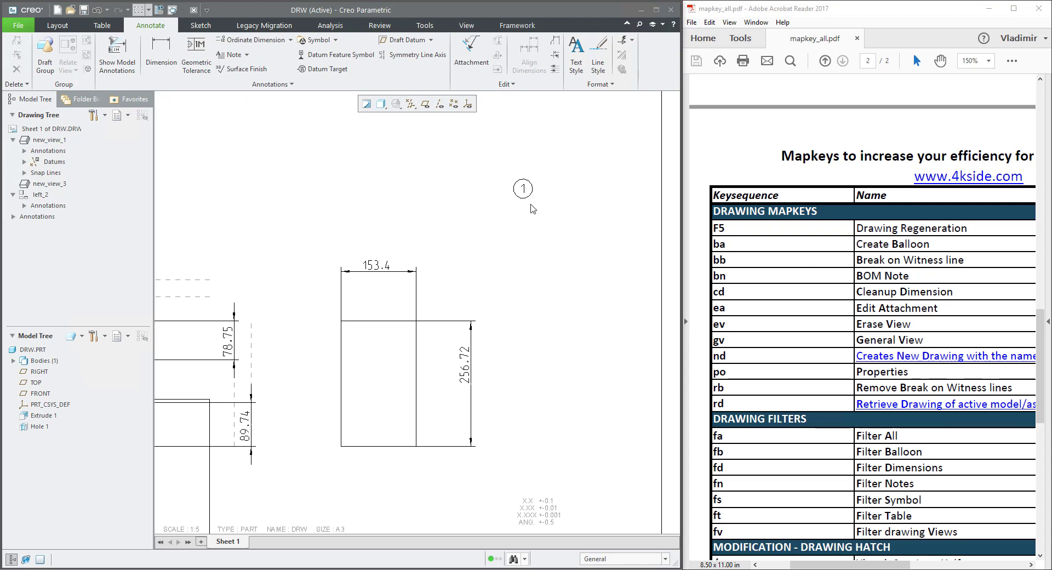
{"action": "scroll", "coordinate": [531, 209], "scroll_direction": "down", "scroll_amount": 1}
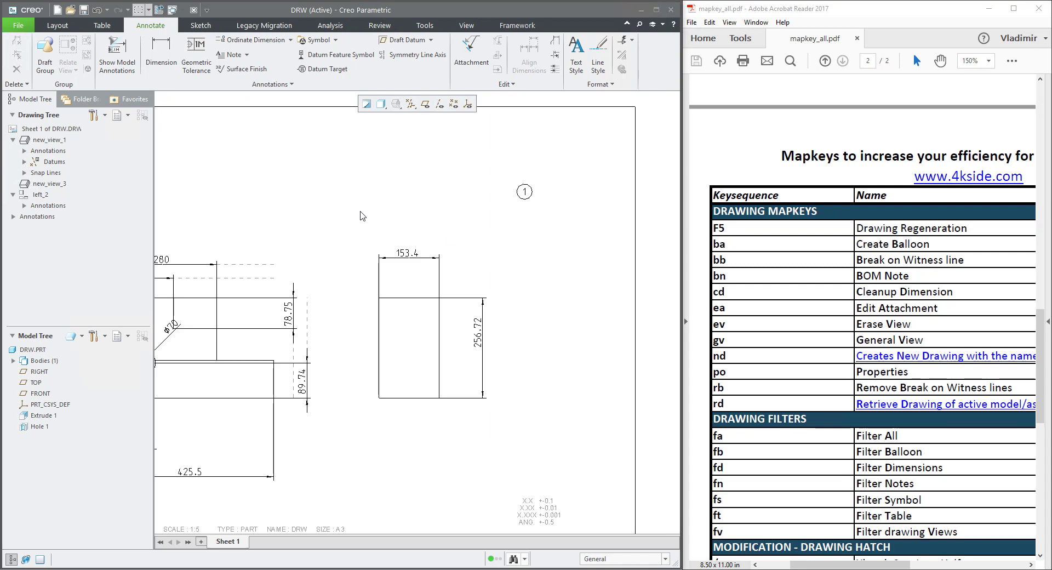
{"action": "key", "text": "n"}
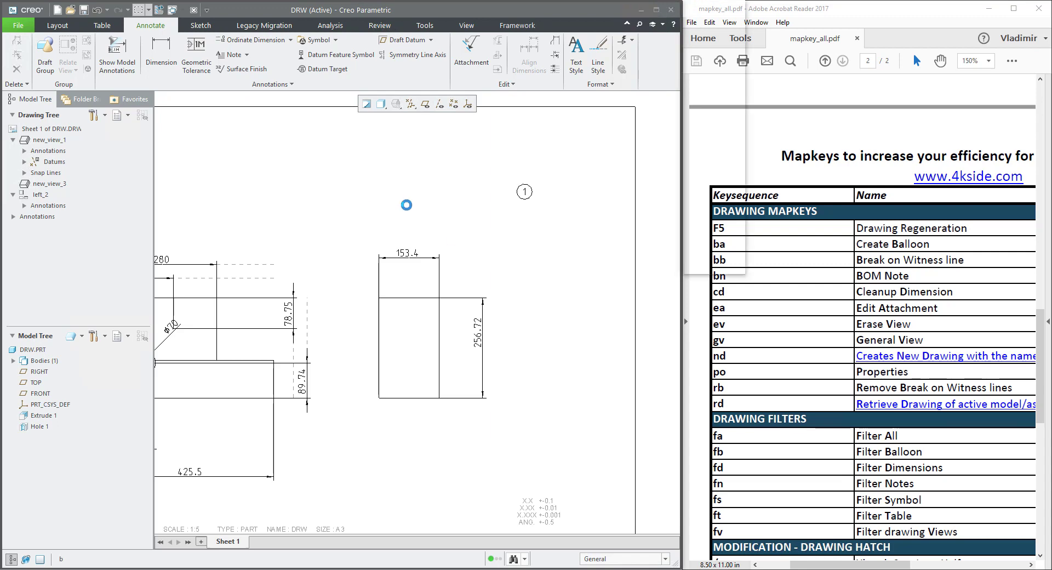
{"action": "left_click", "coordinate": [193, 253]}
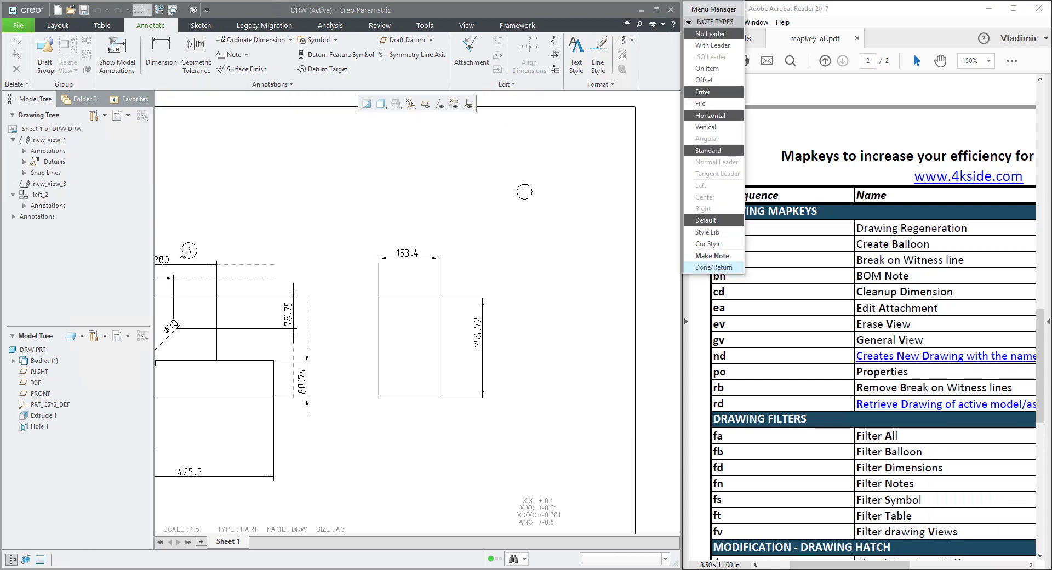
{"action": "left_click", "coordinate": [701, 266]}
Delete the balloon note reading 1 near the sheet's upper right corner.
{"action": "left_click_drag", "start_coordinate": [488, 168], "coordinate": [559, 215]}
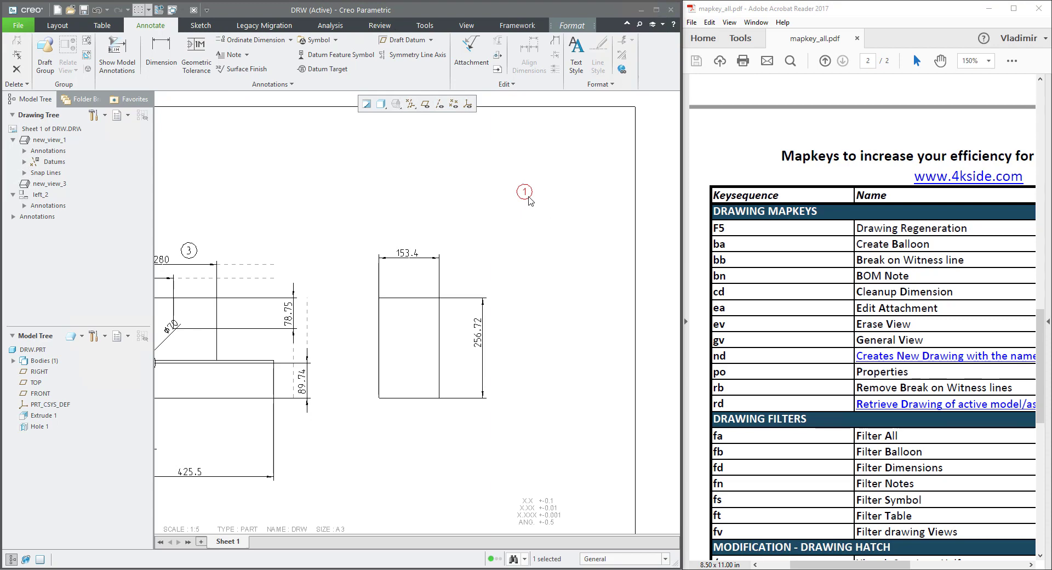
{"action": "key", "text": "Delete"}
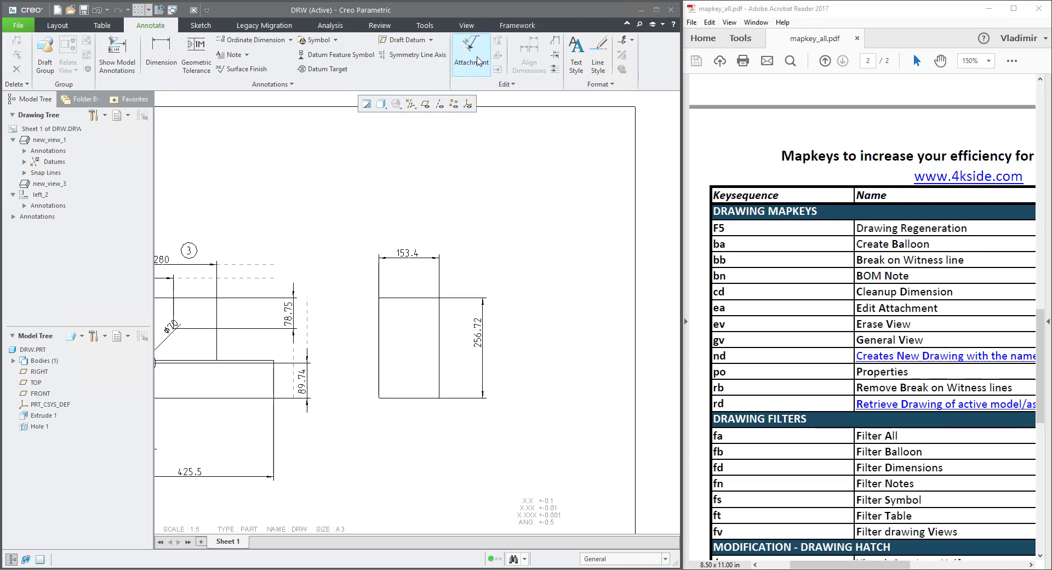
{"action": "key", "text": "g"}
{"action": "key", "text": "v"}
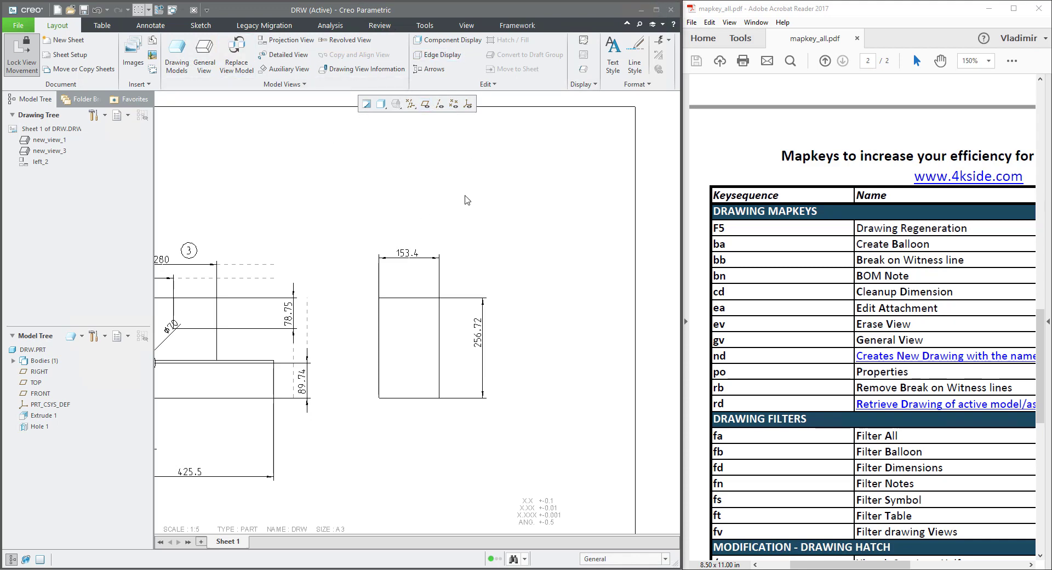
Attach a leader balloon with index 1 to the side view's face using the ba mapkey, placing it above and right of the view.
{"action": "key", "text": "b"}
{"action": "key", "text": "a"}
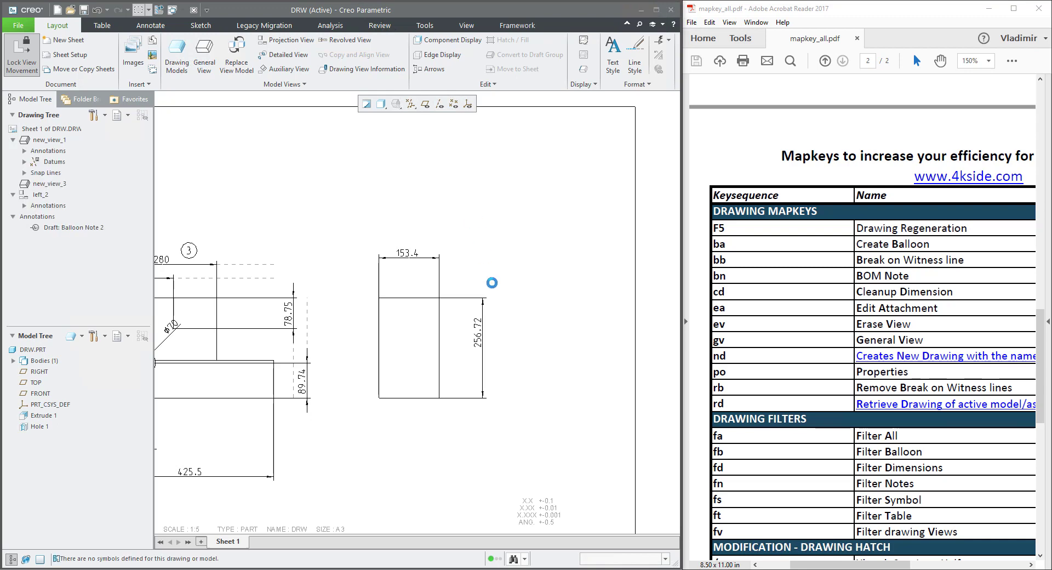
{"action": "left_click", "coordinate": [418, 319]}
{"action": "middle_click", "coordinate": [500, 242]}
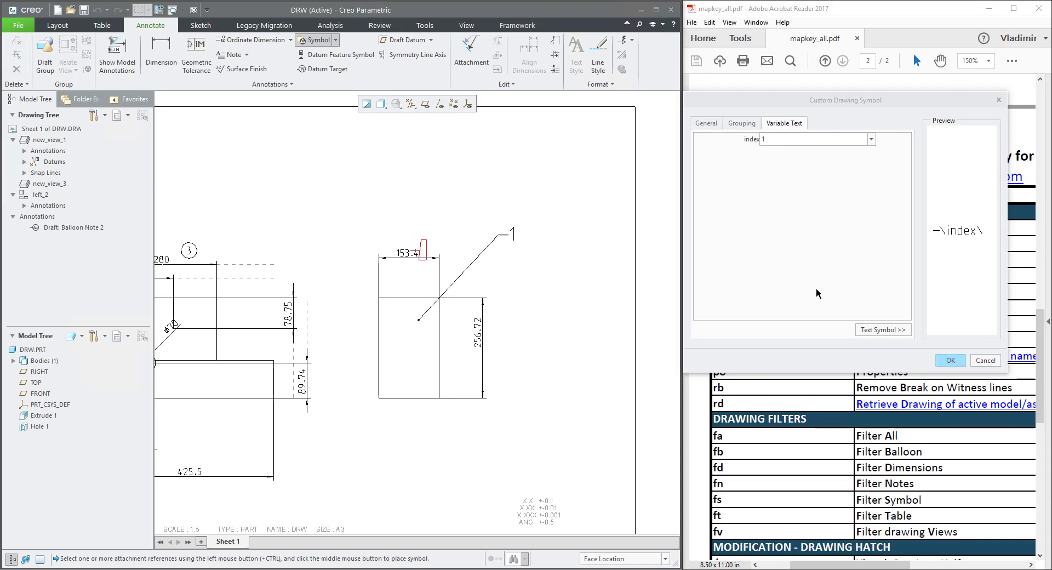
{"action": "middle_click", "coordinate": [567, 296]}
{"action": "left_click", "coordinate": [484, 183]}
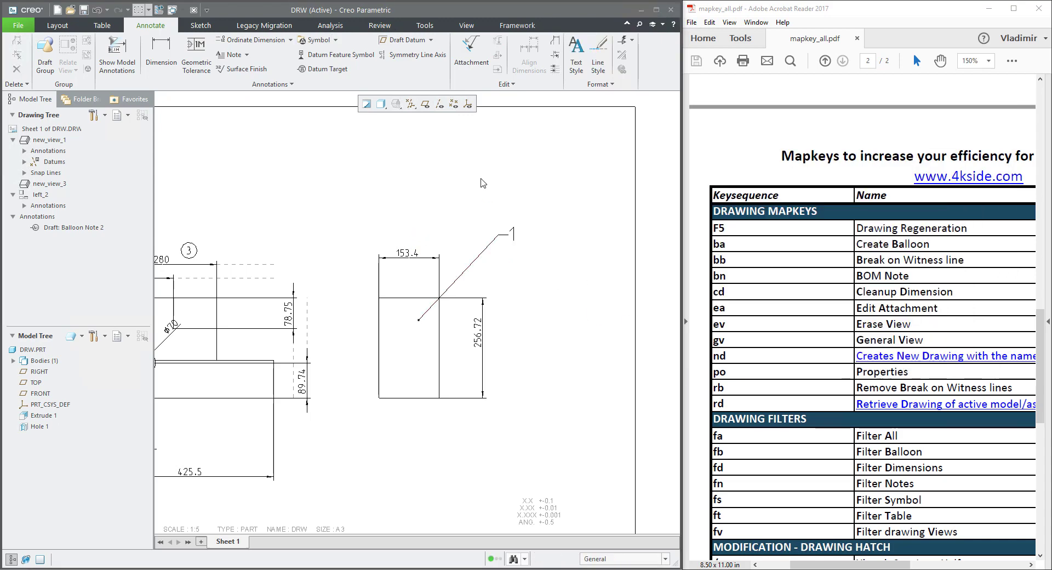
Move the index 1 balloon's leader attachment to the lower right area of the stepped view with the ea mapkey.
{"action": "left_click", "coordinate": [465, 281]}
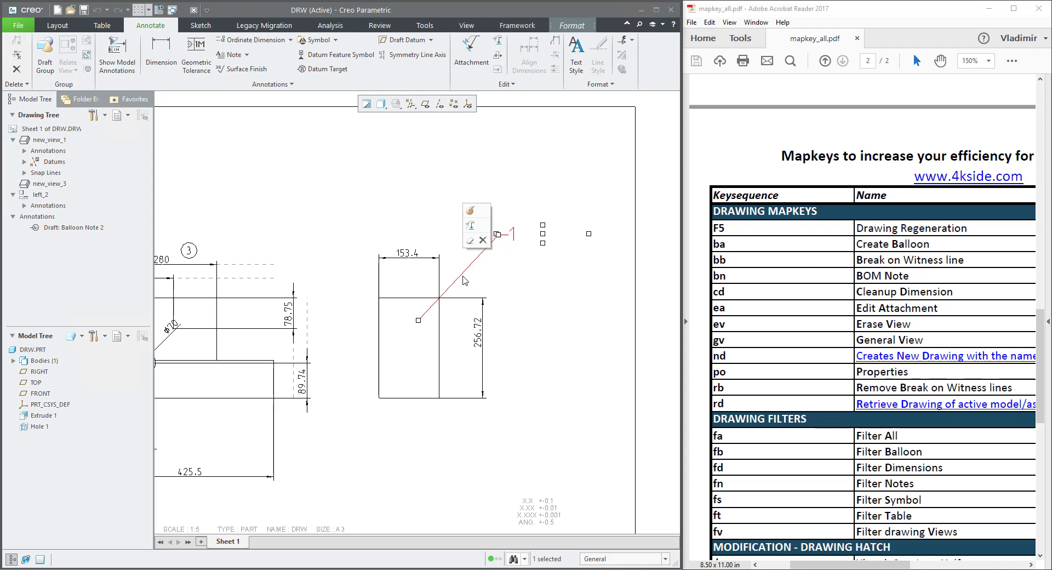
{"action": "key", "text": "a"}
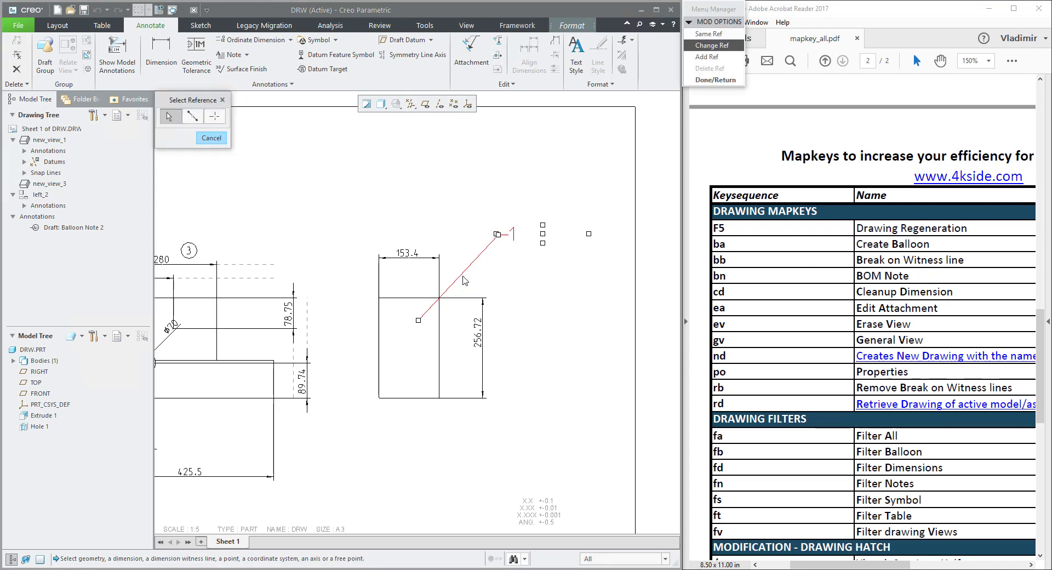
{"action": "left_click", "coordinate": [261, 378]}
{"action": "middle_click", "coordinate": [437, 443]}
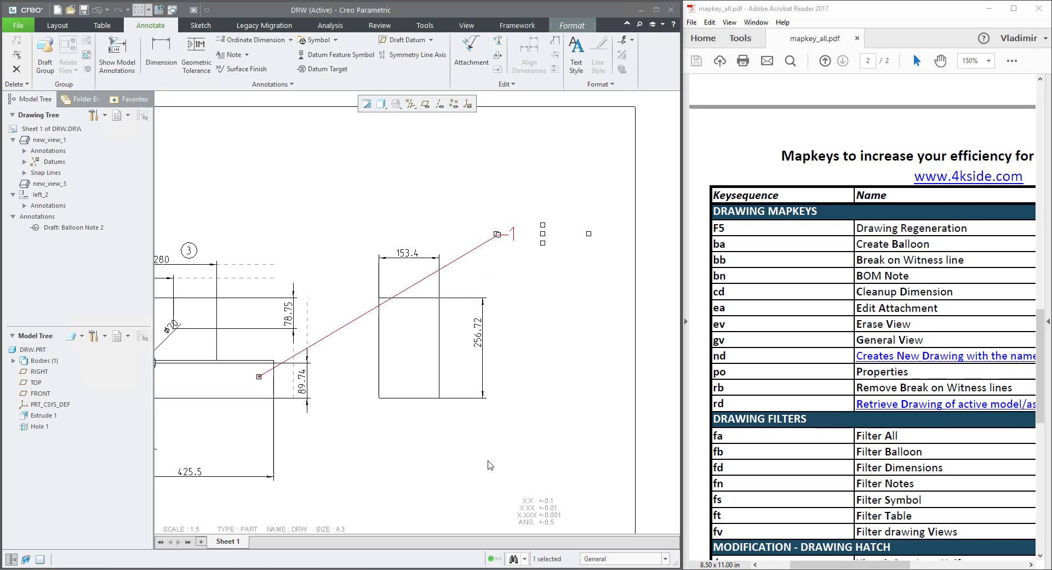
{"action": "left_click", "coordinate": [458, 459]}
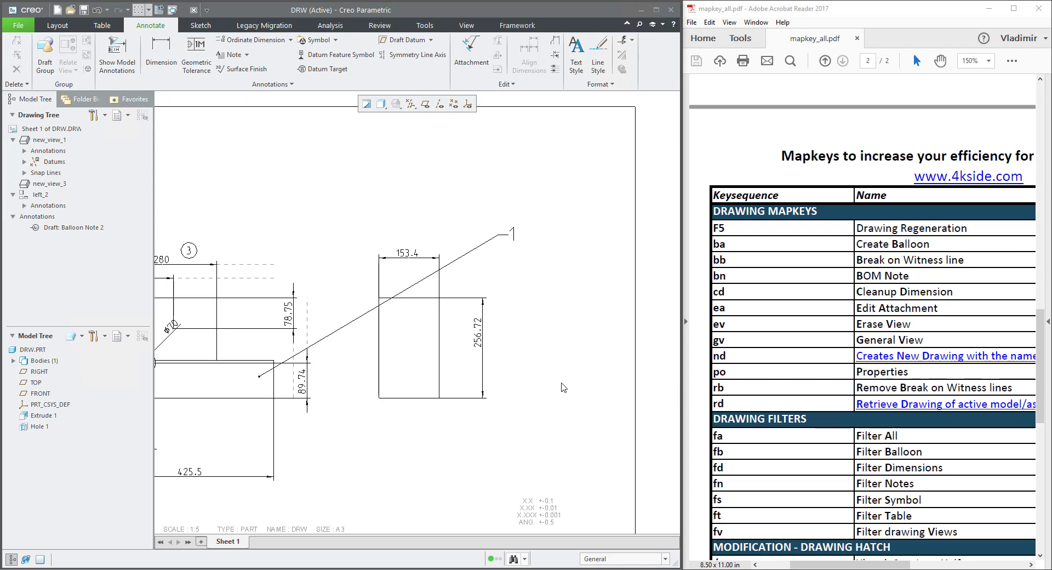
Open the drawing's detail options with the po mapkey, review the text, view and dimension settings, and close the drawing properties.
{"action": "scroll", "coordinate": [556, 308], "scroll_direction": "up", "scroll_amount": 3}
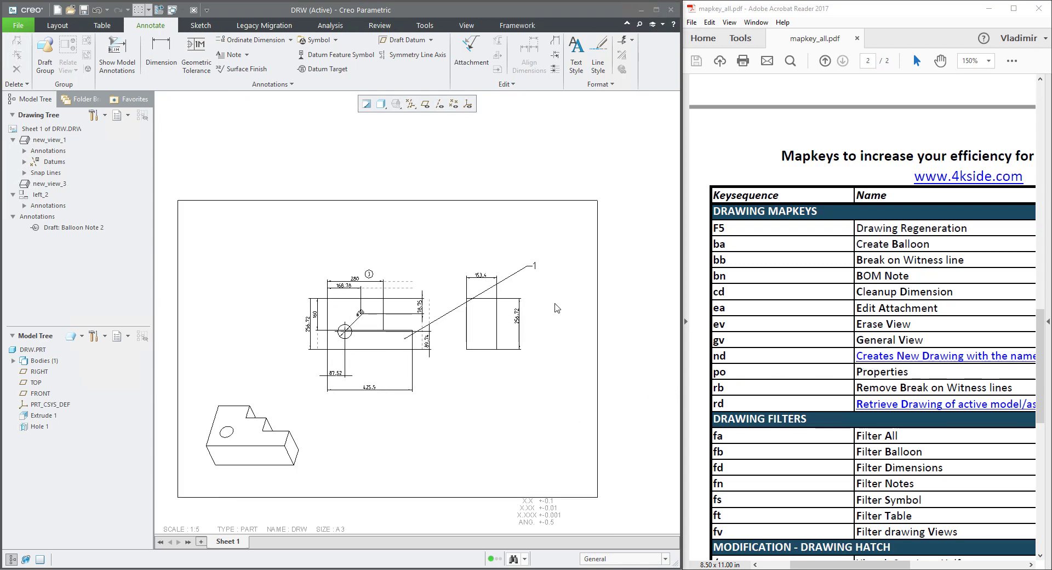
{"action": "scroll", "coordinate": [556, 308], "scroll_direction": "down", "scroll_amount": 1}
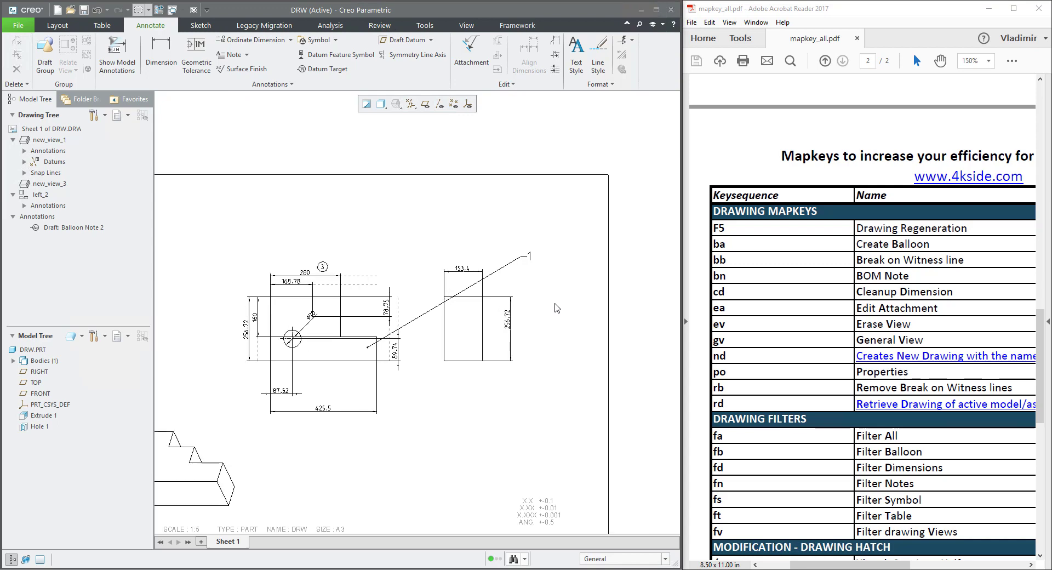
{"action": "key", "text": "p"}
{"action": "key", "text": "o"}
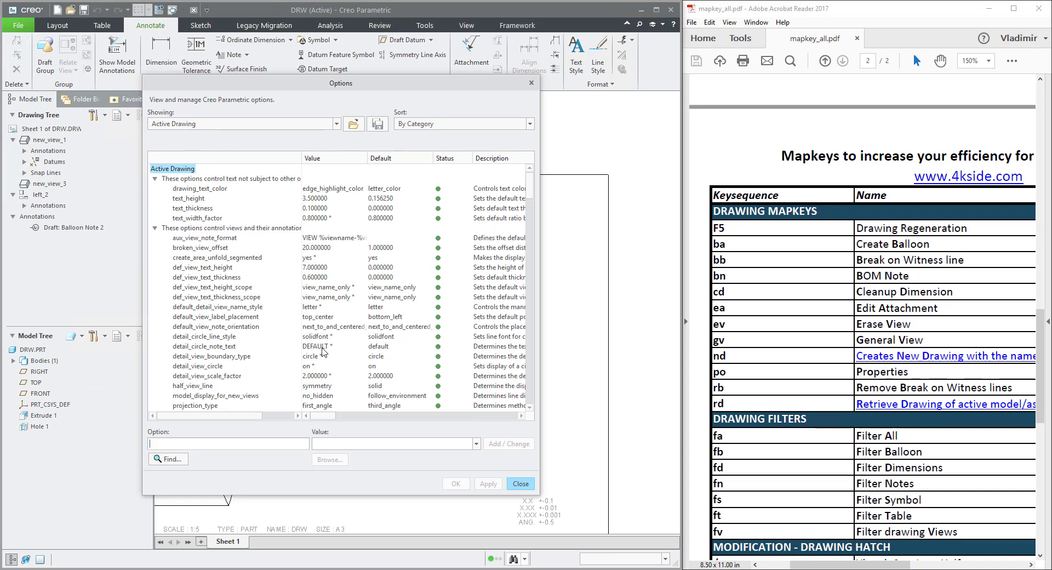
{"action": "left_click_drag", "start_coordinate": [373, 87], "coordinate": [631, 95]}
{"action": "scroll", "coordinate": [317, 286], "scroll_direction": "up", "scroll_amount": 3}
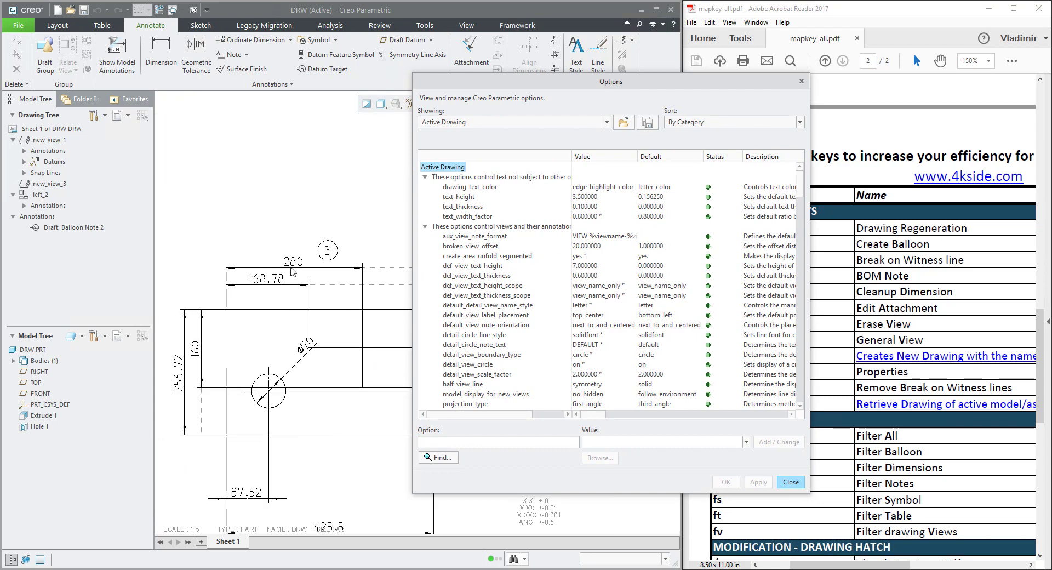
{"action": "scroll", "coordinate": [236, 289], "scroll_direction": "up", "scroll_amount": 2}
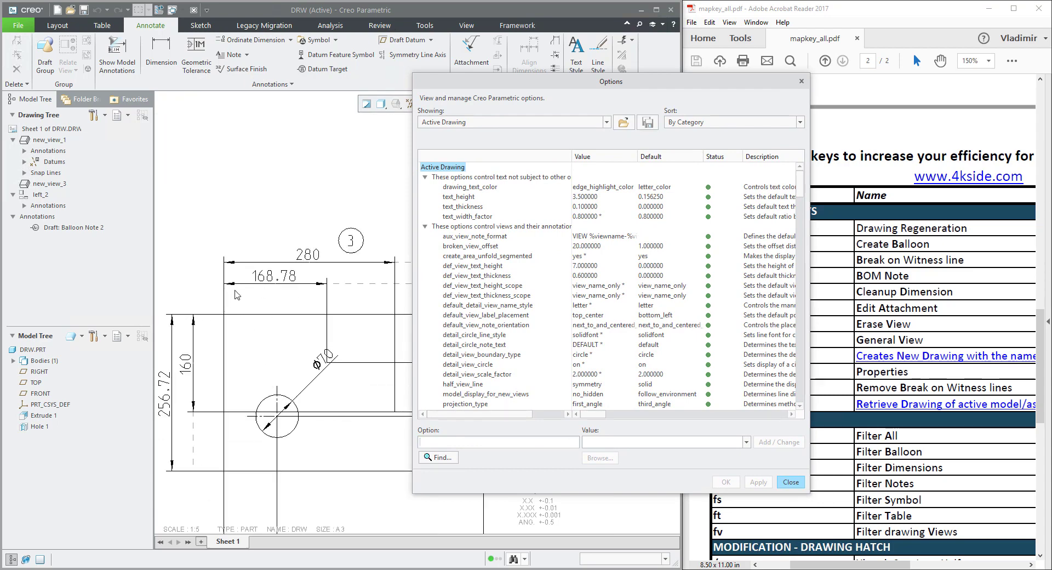
{"action": "scroll", "coordinate": [240, 297], "scroll_direction": "down", "scroll_amount": 2}
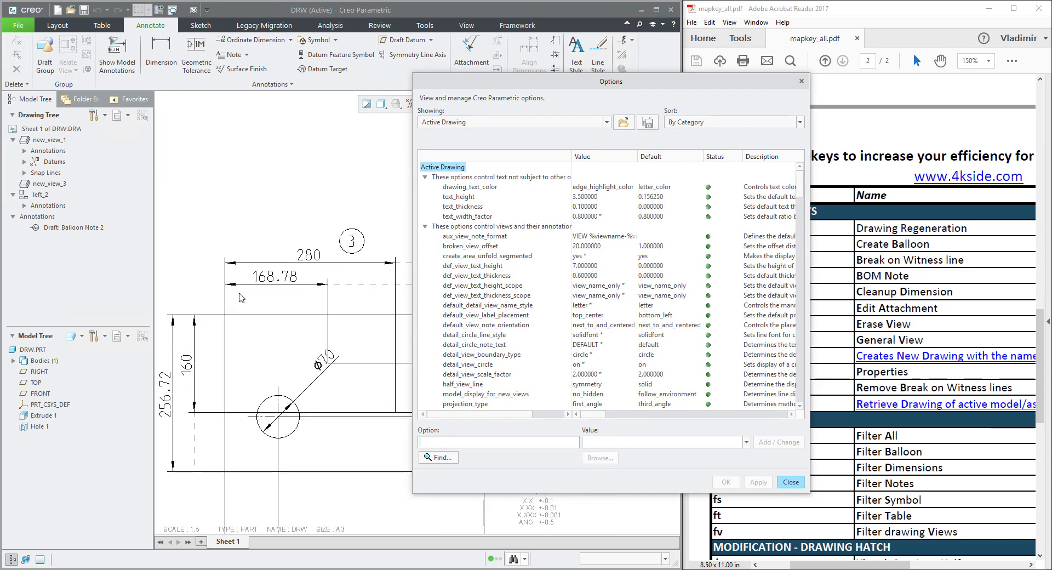
{"action": "scroll", "coordinate": [575, 320], "scroll_direction": "down", "scroll_amount": 15}
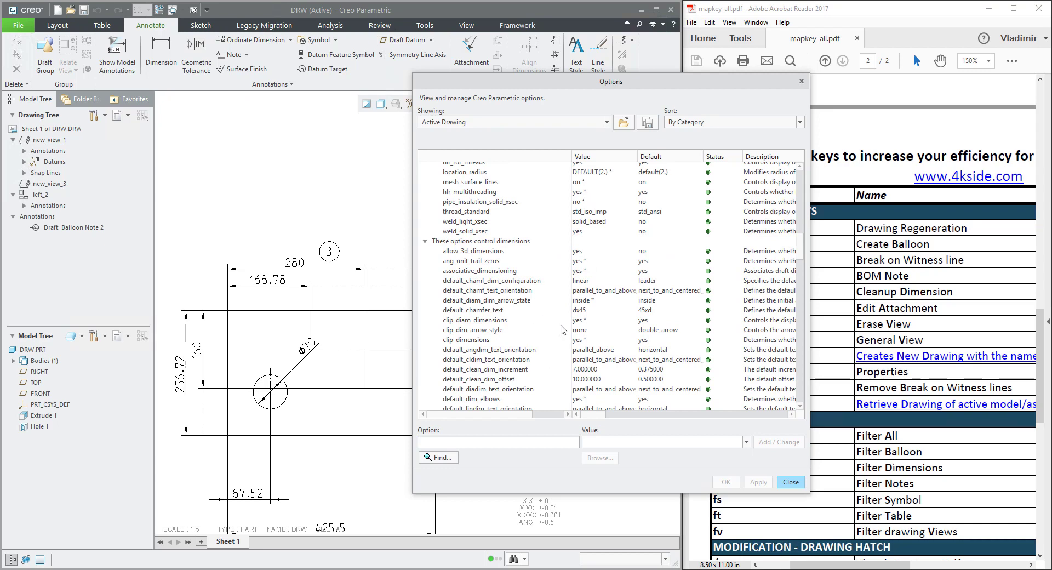
{"action": "left_click", "coordinate": [789, 482]}
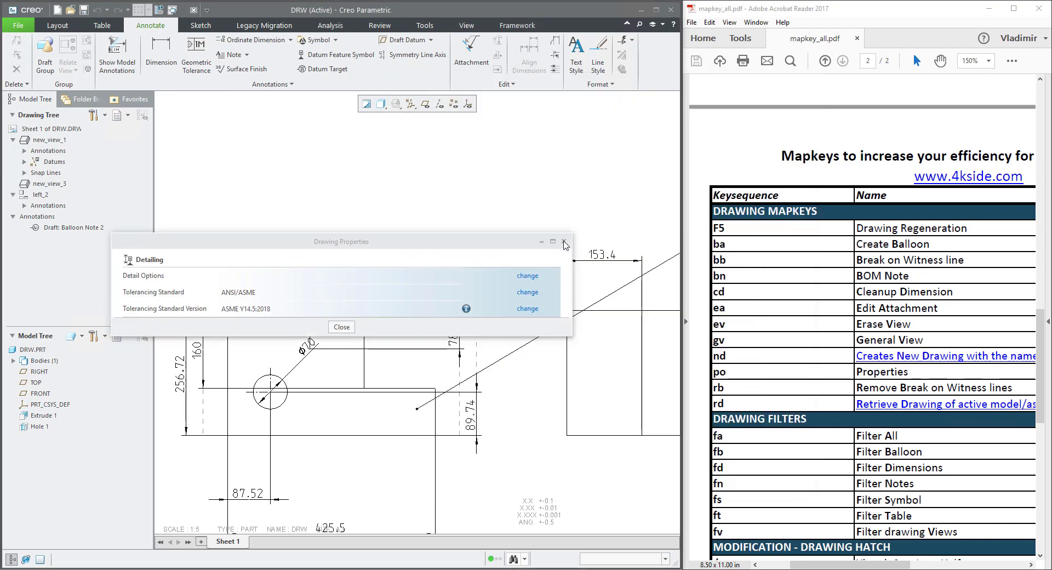
{"action": "left_click", "coordinate": [623, 242]}
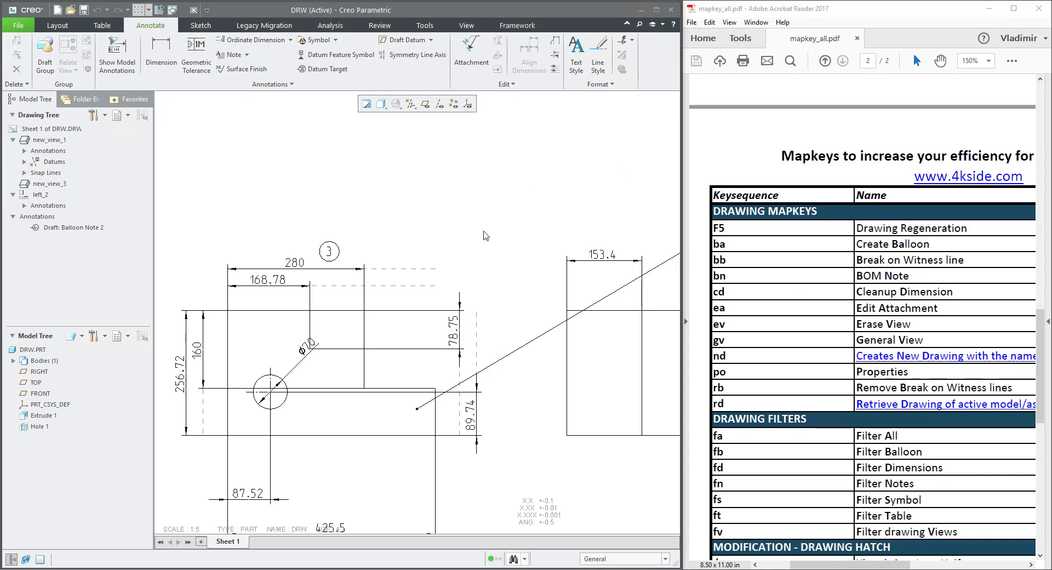
Open the DRW.PRT model from the drawing in its own window with the oi mapkey.
{"action": "scroll", "coordinate": [857, 331], "scroll_direction": "up", "scroll_amount": 5}
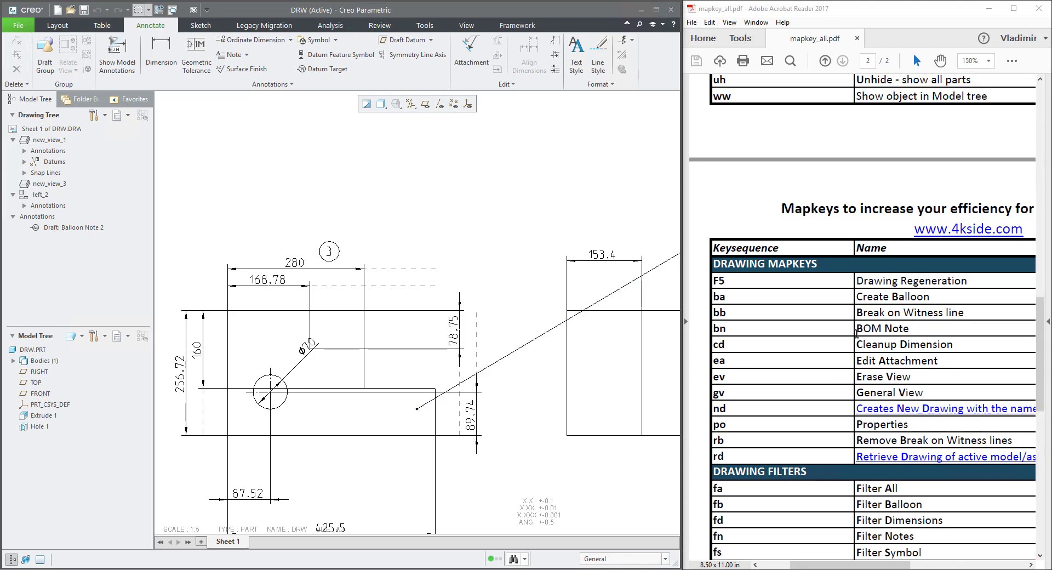
{"action": "scroll", "coordinate": [856, 333], "scroll_direction": "up", "scroll_amount": 3}
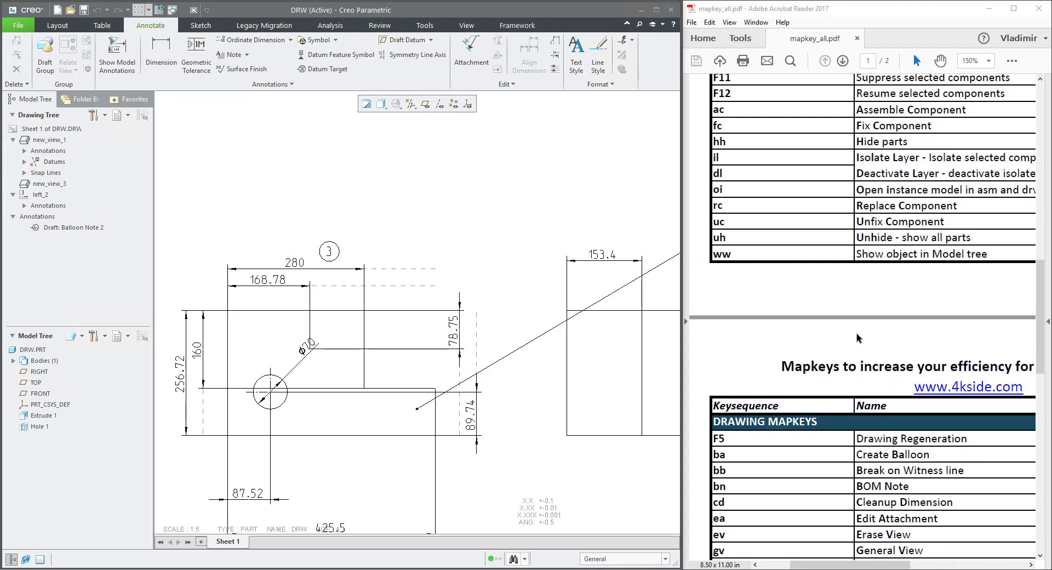
{"action": "scroll", "coordinate": [858, 338], "scroll_direction": "up", "scroll_amount": 2}
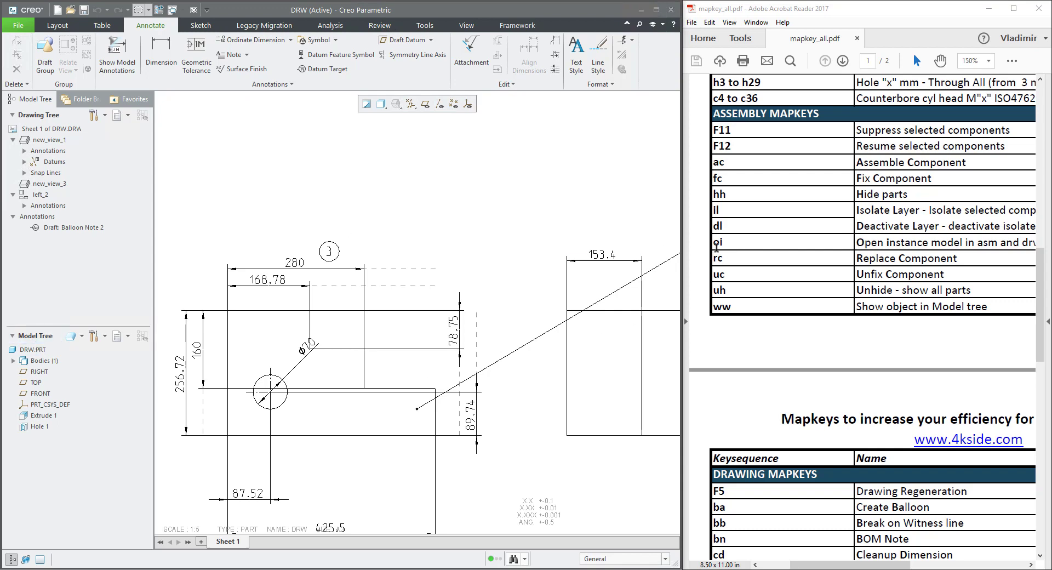
{"action": "left_click", "coordinate": [36, 350]}
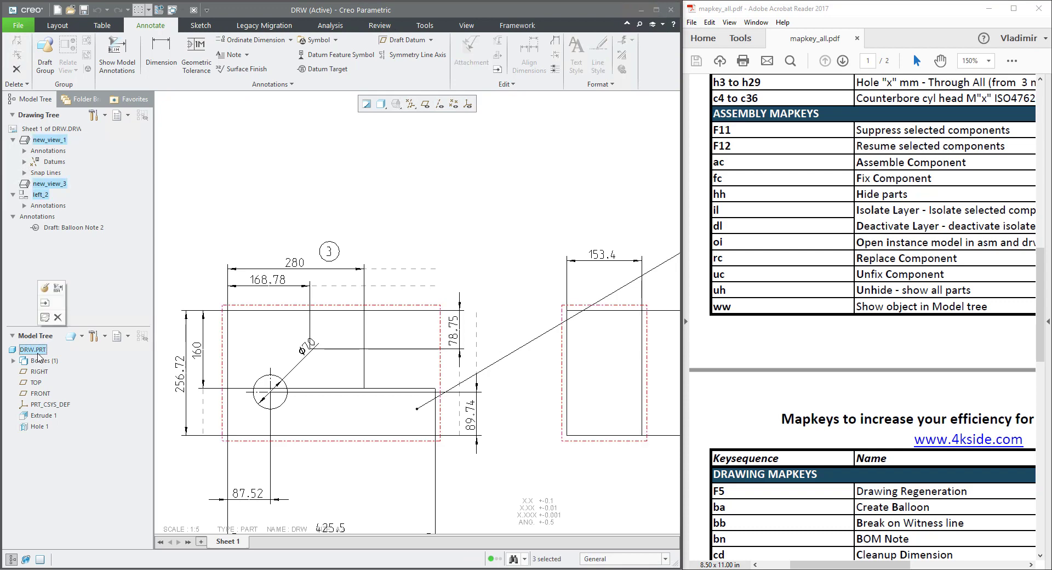
{"action": "key", "text": "o"}
{"action": "key", "text": "i"}
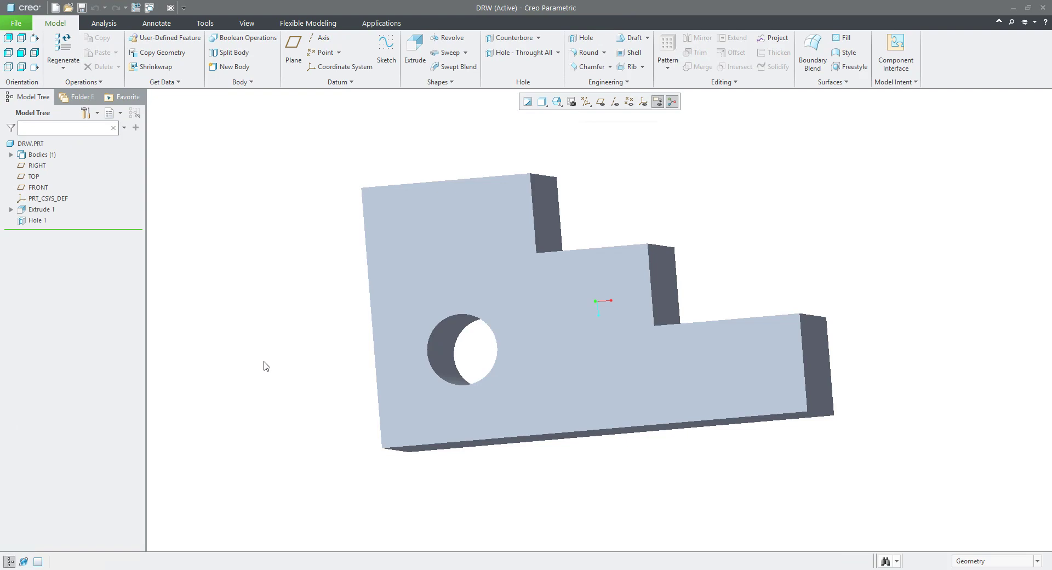
Add a D x D chamfer along the outer edge of the part's highest step, enlarging it beyond the preset 6.00.
{"action": "middle_click_drag", "start_coordinate": [341, 369], "coordinate": [339, 372]}
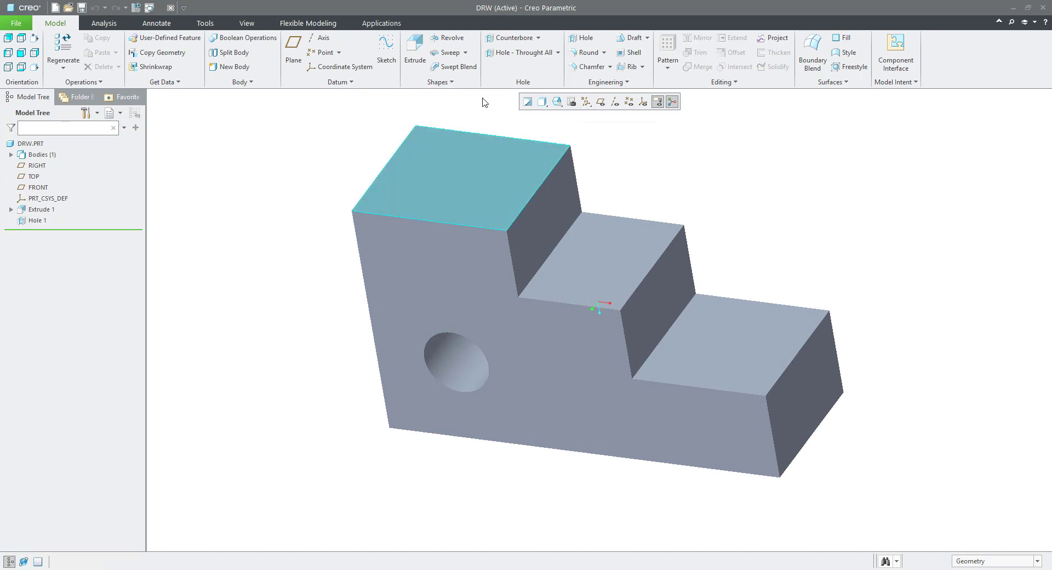
{"action": "left_click", "coordinate": [589, 67]}
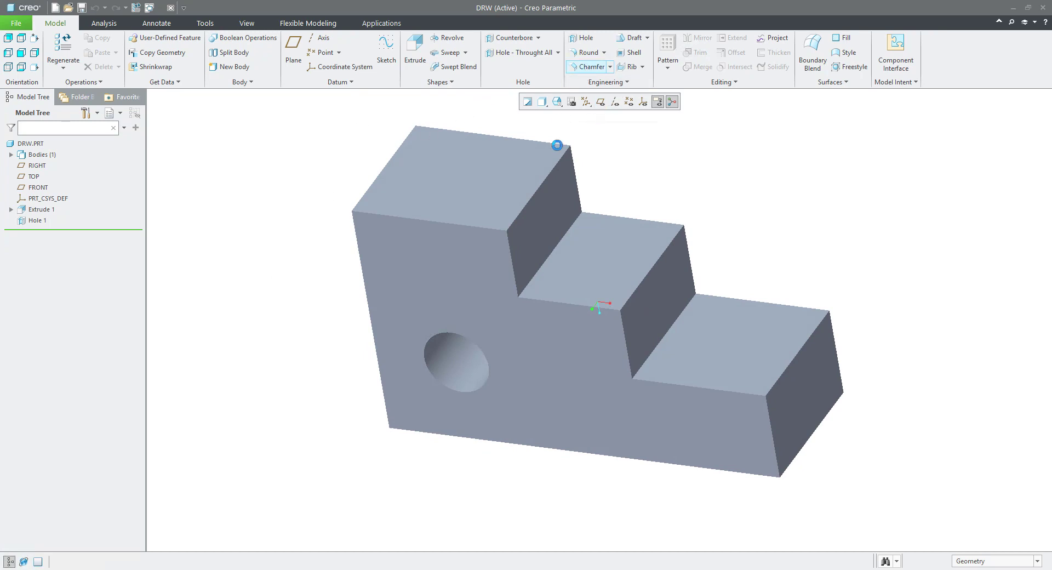
{"action": "left_click", "coordinate": [530, 198]}
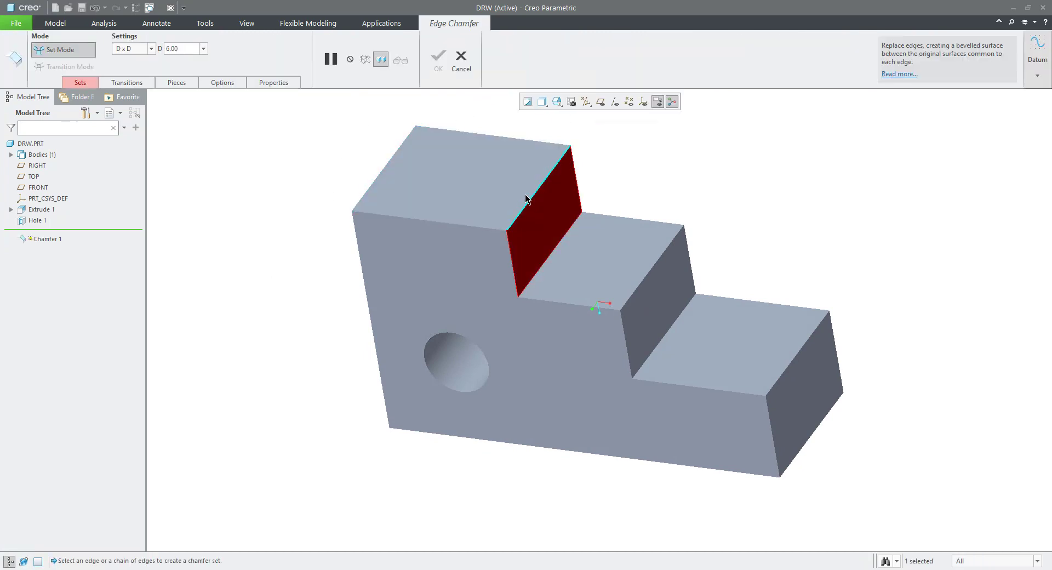
{"action": "left_click", "coordinate": [514, 194]}
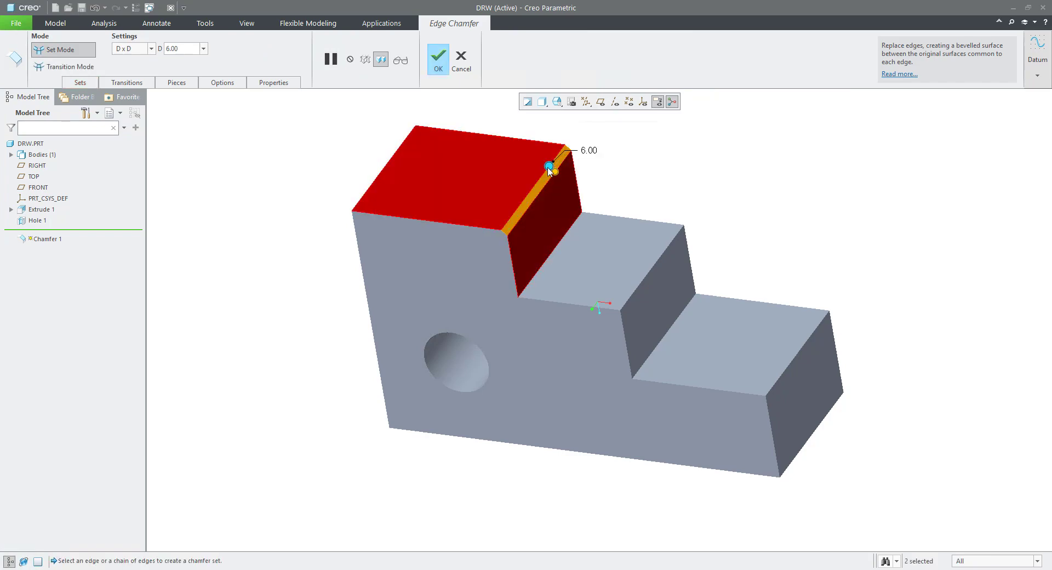
{"action": "middle_click", "coordinate": [384, 181]}
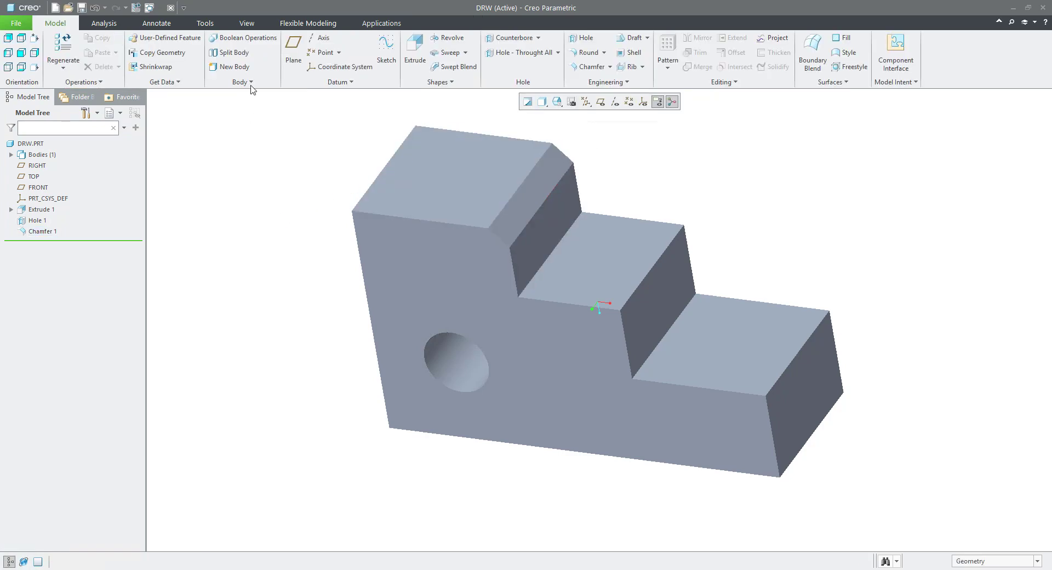
Return to the DRW drawing in Layout mode, and switch to mapkey_all.pdf in Acrobat Reader to view the drawing mapkeys.
{"action": "left_click", "coordinate": [185, 21]}
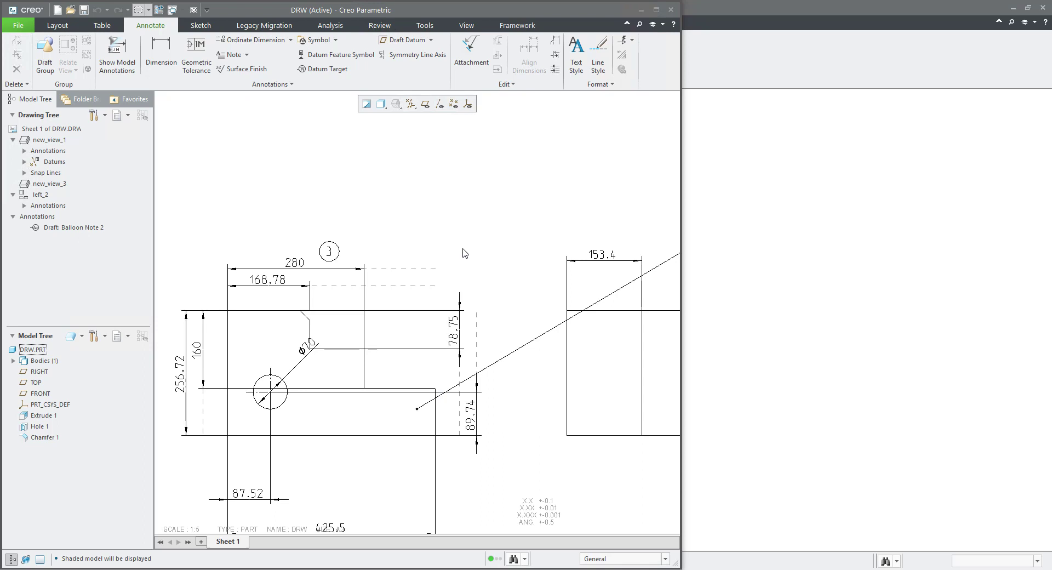
{"action": "key", "text": "alt+l"}
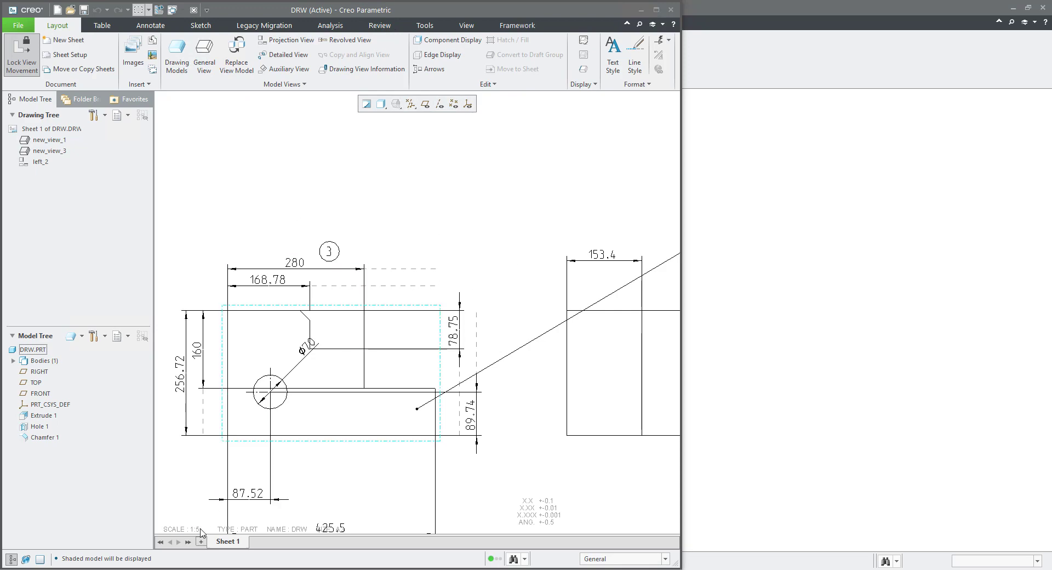
{"action": "key", "text": "alt+Tab"}
{"action": "scroll", "coordinate": [860, 390], "scroll_direction": "down", "scroll_amount": 9}
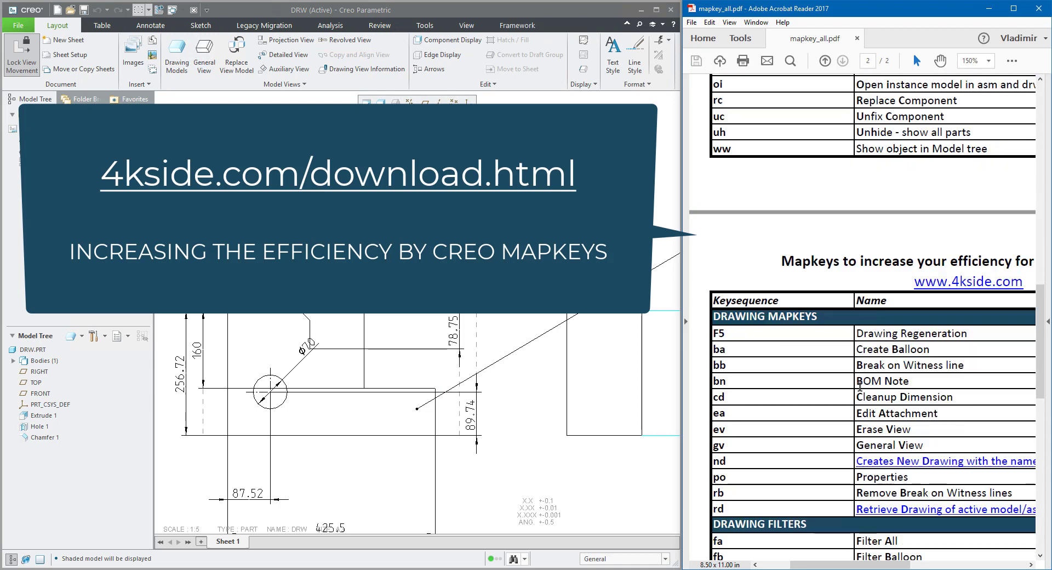